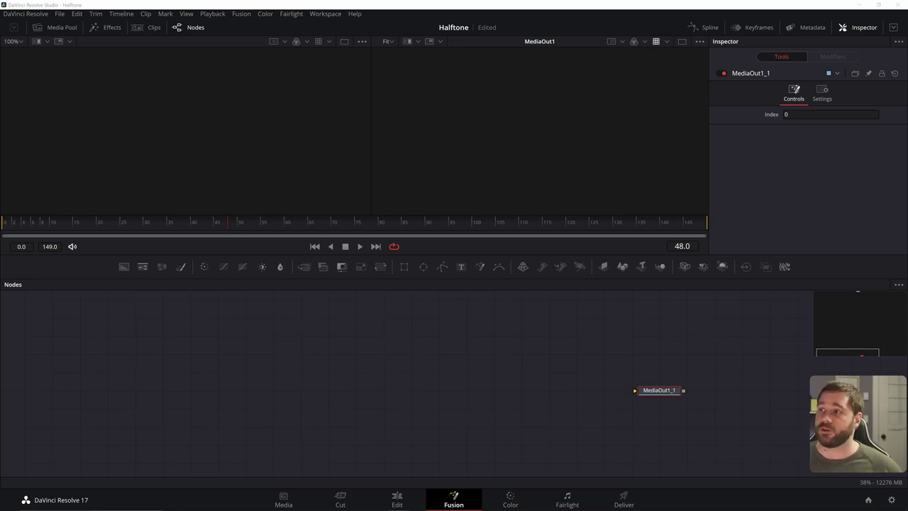
- Add a white Background node masked by a circular Ellipse and show it in the viewer
{"action": "left_click", "coordinate": [177, 357]}
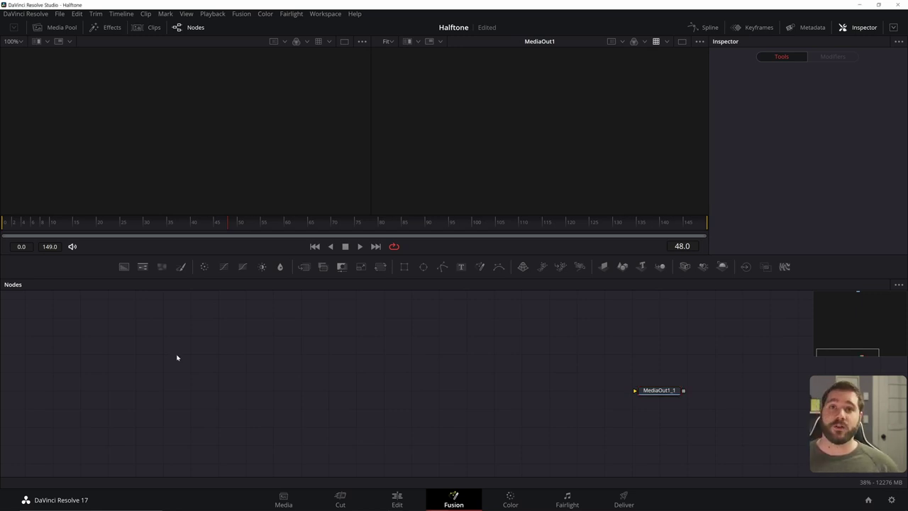
{"action": "left_click", "coordinate": [125, 268]}
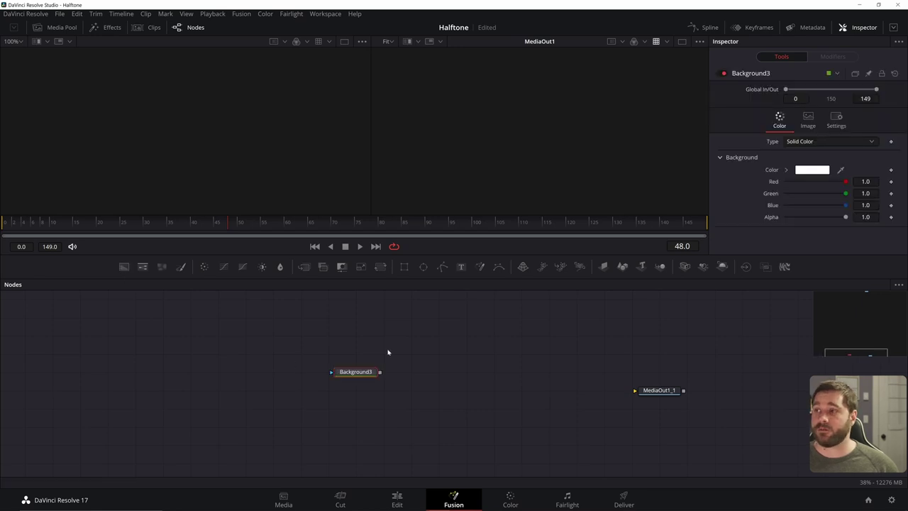
{"action": "left_click", "coordinate": [423, 266]}
{"action": "left_click_drag", "start_coordinate": [355, 372], "coordinate": [287, 184]}
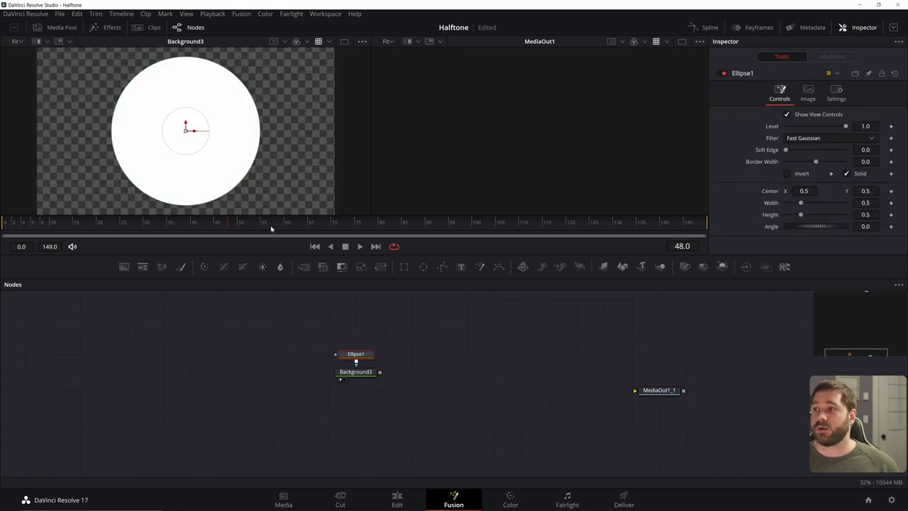
- Turn off auto resolution on the masked Background node and set its height to 1920 for a square image
{"action": "left_click_drag", "start_coordinate": [407, 338], "coordinate": [307, 371]}
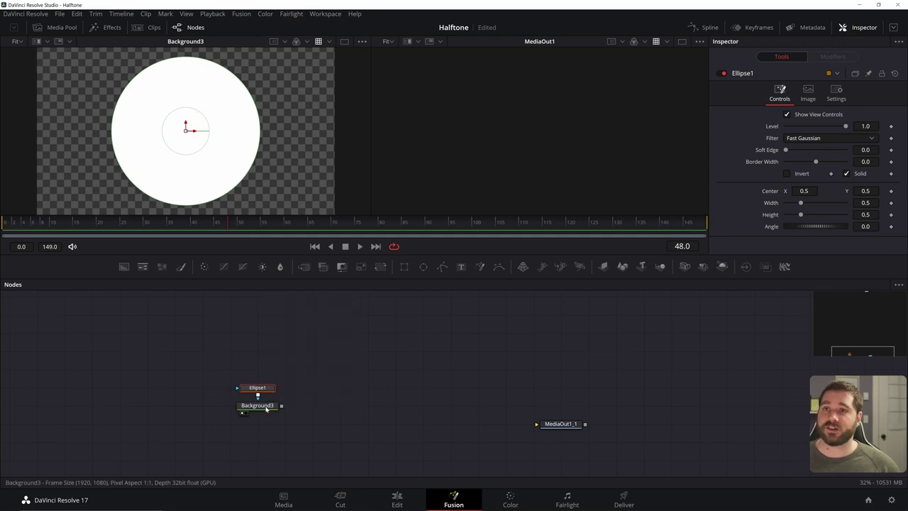
{"action": "left_click", "coordinate": [266, 408]}
{"action": "left_click", "coordinate": [789, 144]}
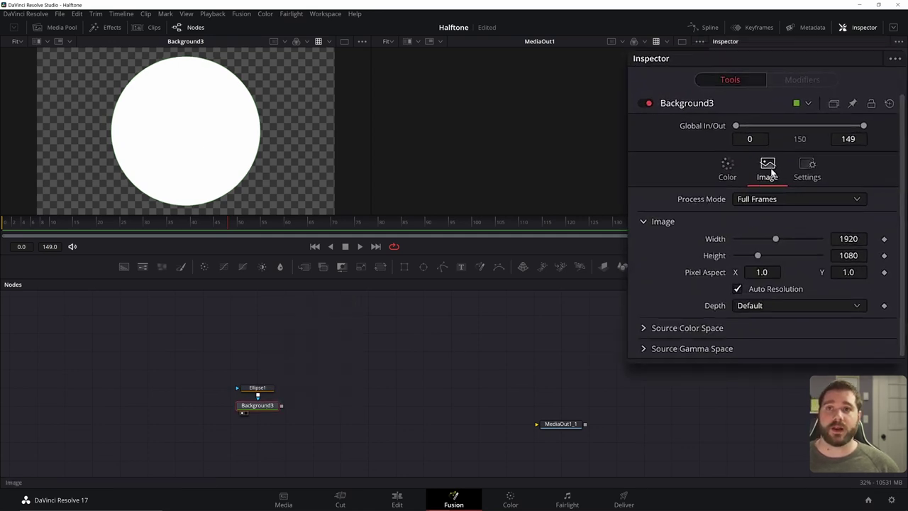
{"action": "left_click", "coordinate": [844, 271]}
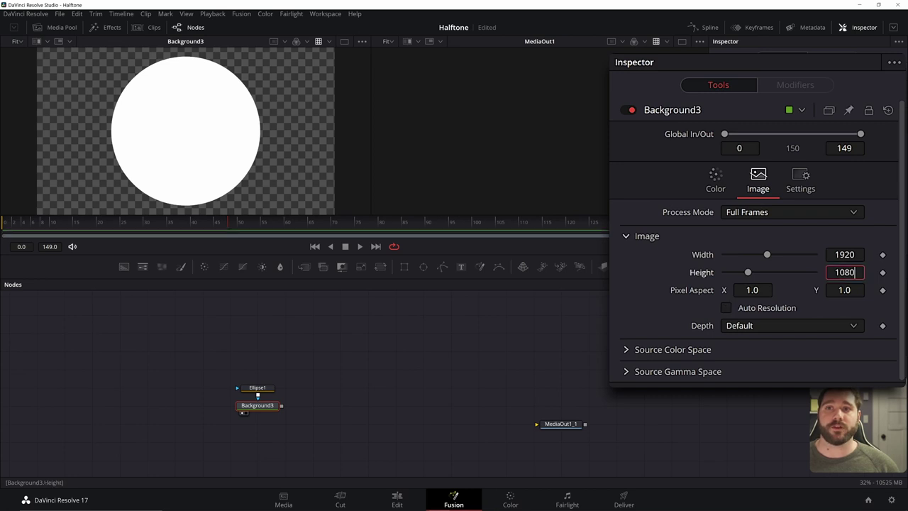
{"action": "type", "text": "1920"}
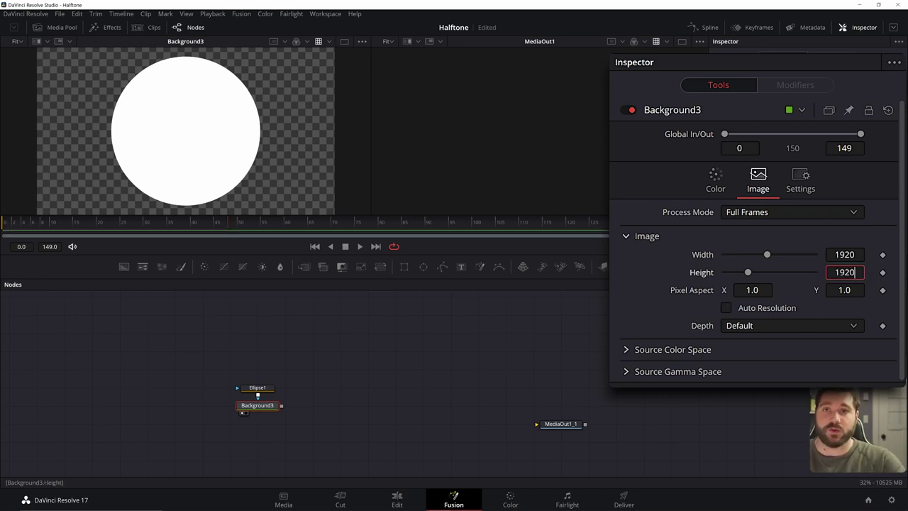
{"action": "key", "text": "Tab"}
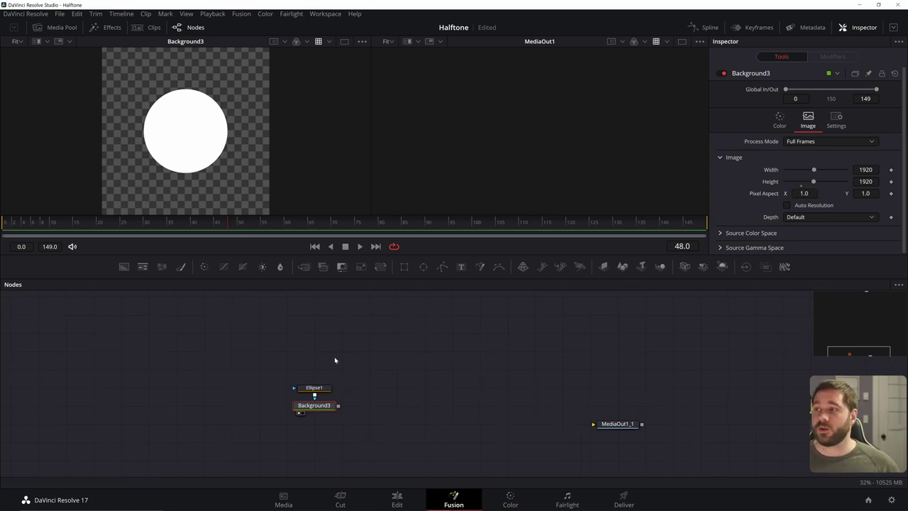
- Merge the white circle over a new black Background node sized 1920 x 1920 and view the merge
{"action": "left_click", "coordinate": [124, 268]}
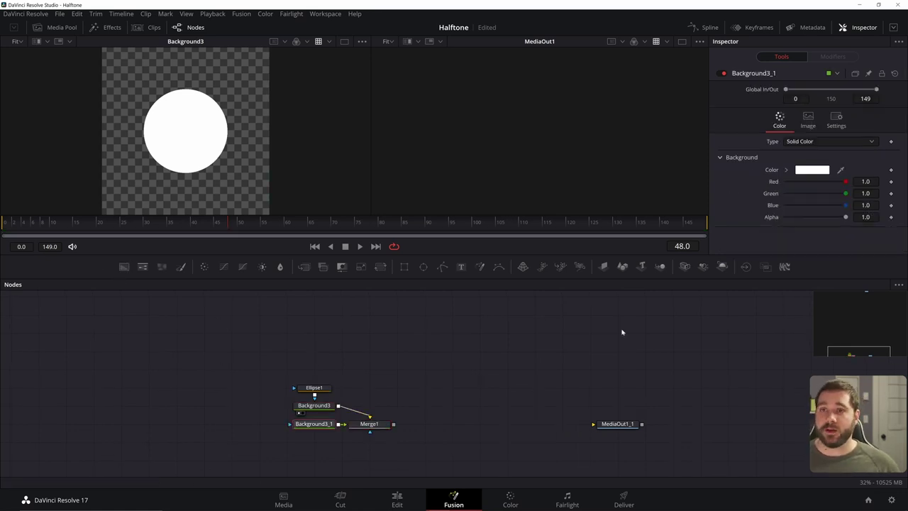
{"action": "left_click", "coordinate": [354, 431]}
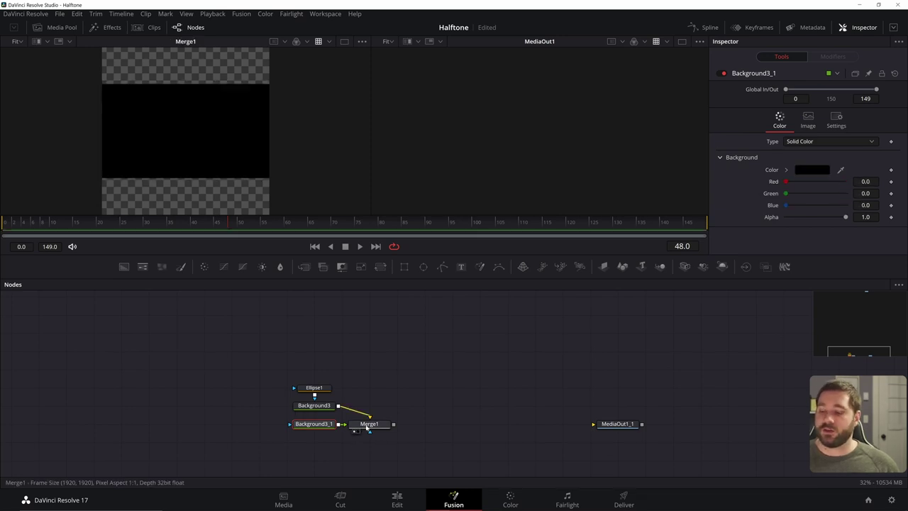
{"action": "left_click", "coordinate": [367, 425]}
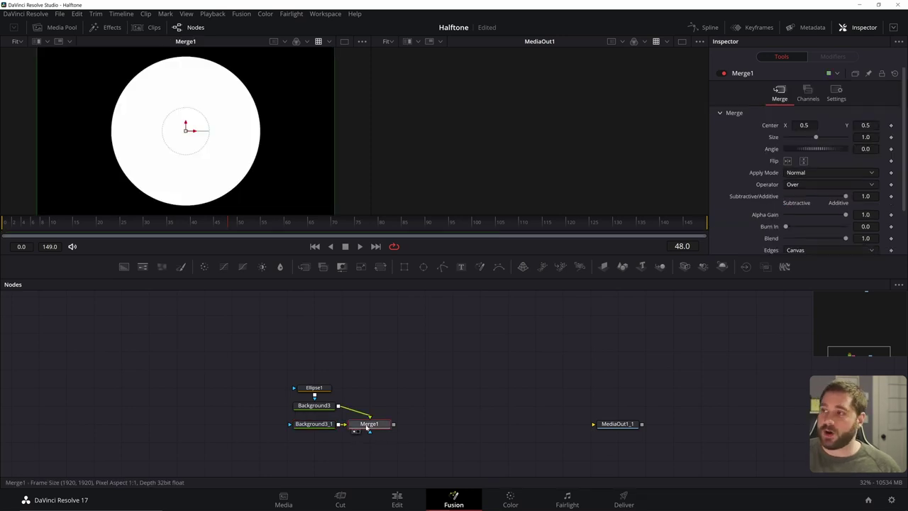
{"action": "left_click", "coordinate": [313, 424]}
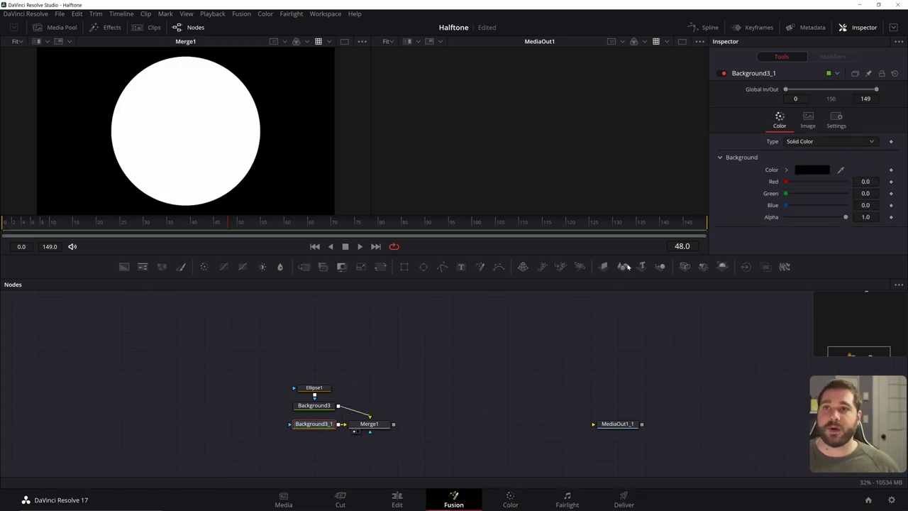
{"action": "left_click", "coordinate": [808, 117]}
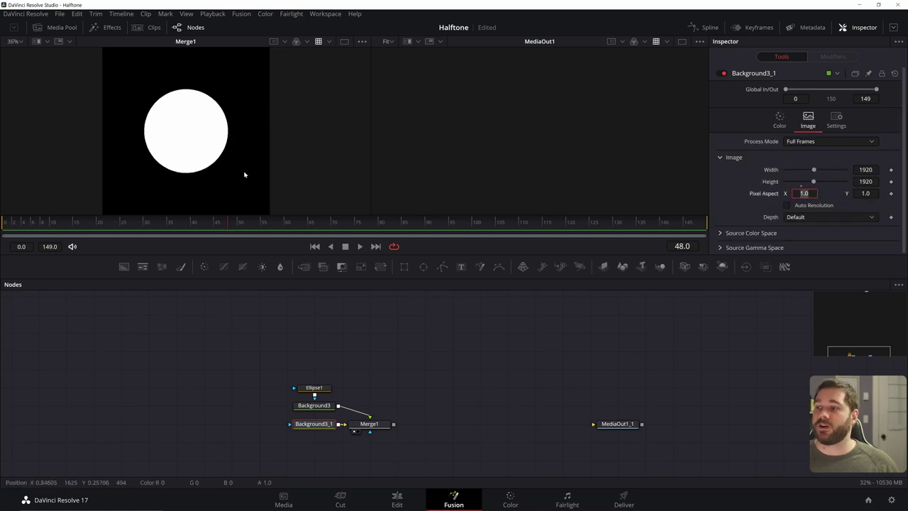
- Add another Background node below the network and join it to the circle merge's output through a second Merge
{"action": "left_click_drag", "start_coordinate": [426, 414], "coordinate": [322, 358]}
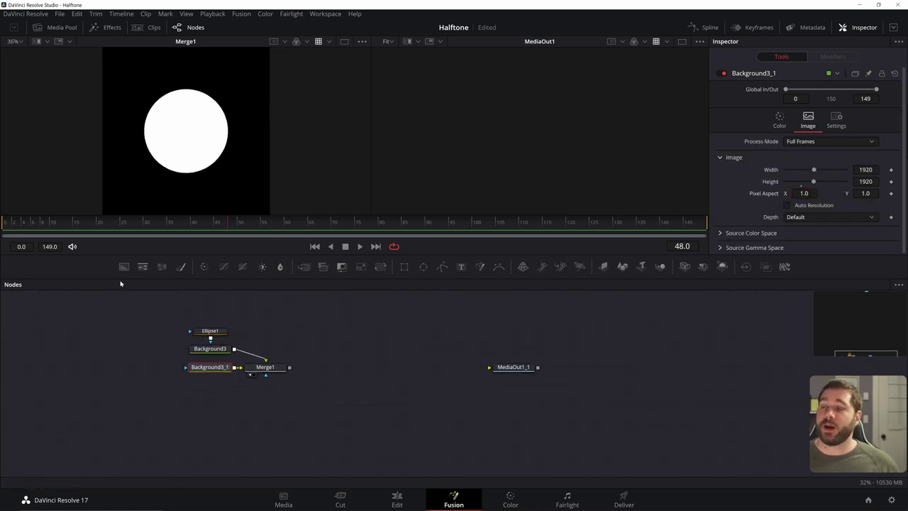
{"action": "left_click", "coordinate": [199, 431]}
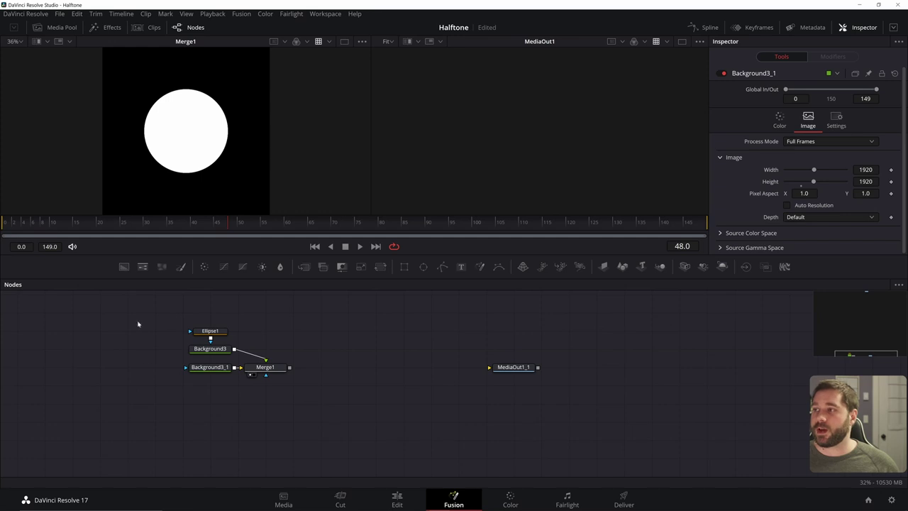
{"action": "left_click", "coordinate": [125, 268]}
{"action": "left_click_drag", "start_coordinate": [289, 367], "coordinate": [234, 440]}
{"action": "left_click", "coordinate": [221, 440]}
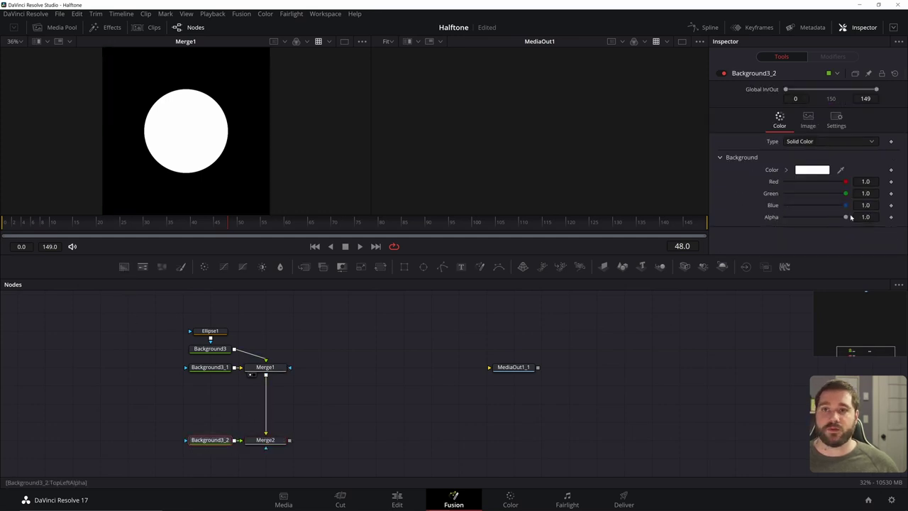
- View the second Merge node and swap its inputs so the circle sits over the 1920 x 1080 background
{"action": "left_click_drag", "start_coordinate": [282, 439], "coordinate": [219, 141]}
{"action": "left_click", "coordinate": [260, 441]}
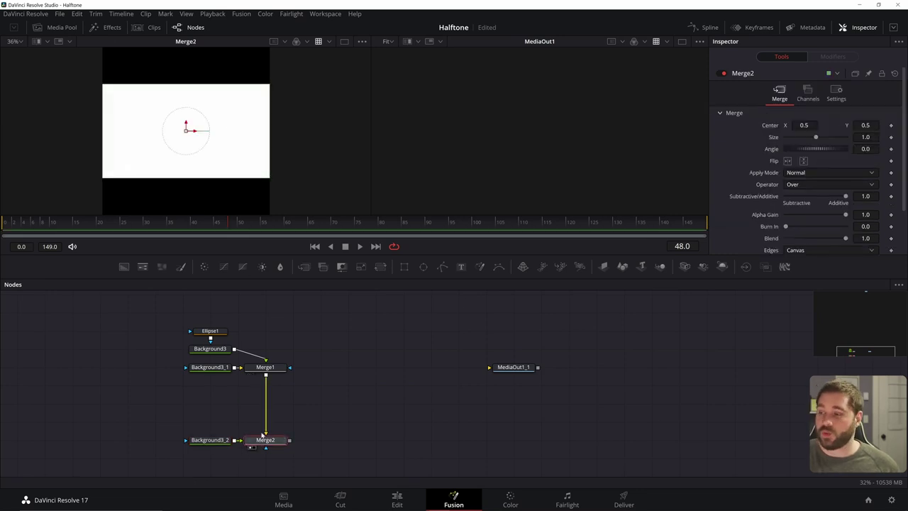
{"action": "key", "text": "ctrl+t"}
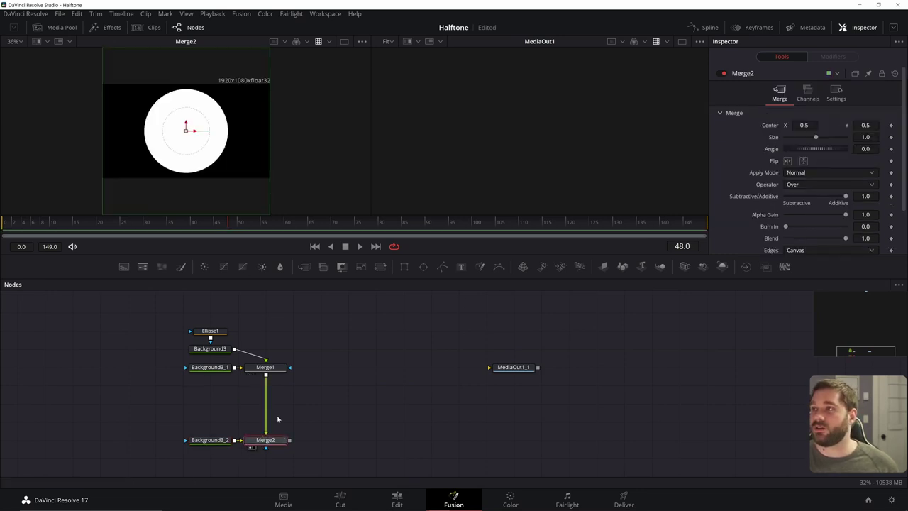
{"action": "left_click", "coordinate": [278, 419]}
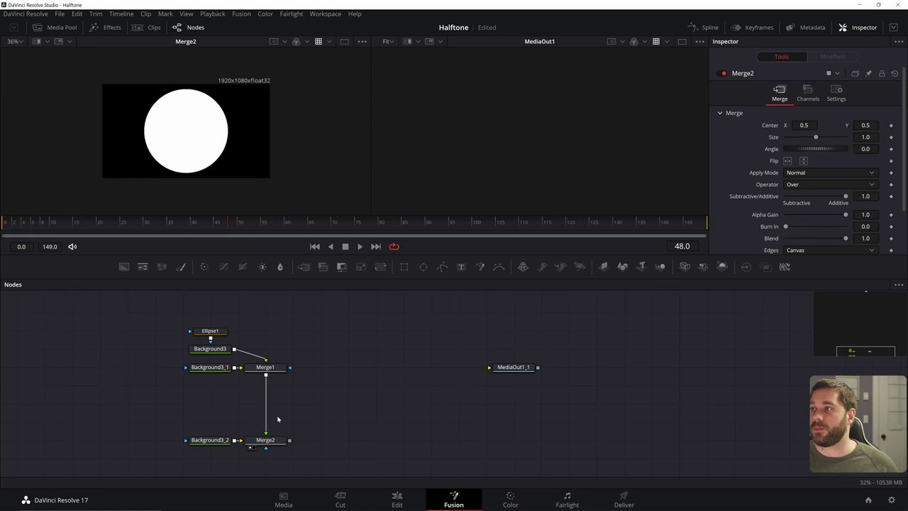
- Insert a Transform node between the first and second Merge nodes
{"action": "left_click", "coordinate": [283, 369]}
{"action": "key", "text": "shift+space"}
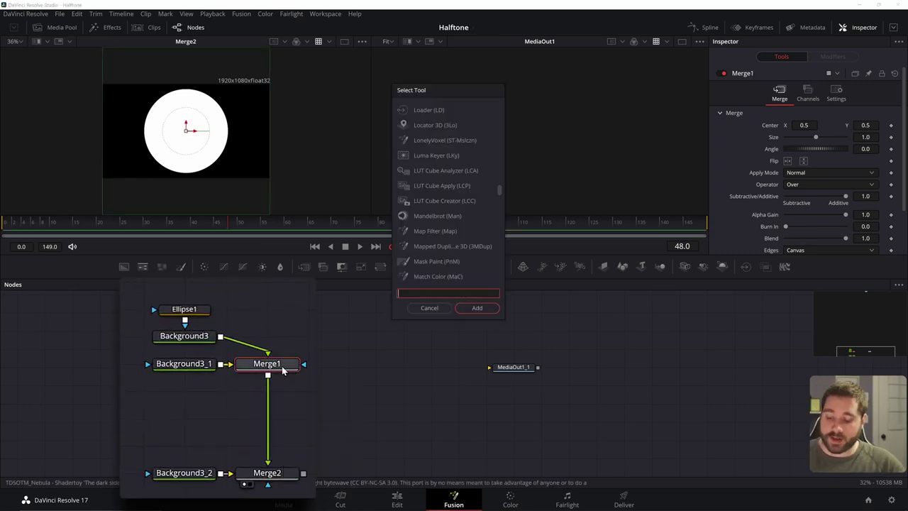
{"action": "type", "text": "xf"}
{"action": "key", "text": "Return"}
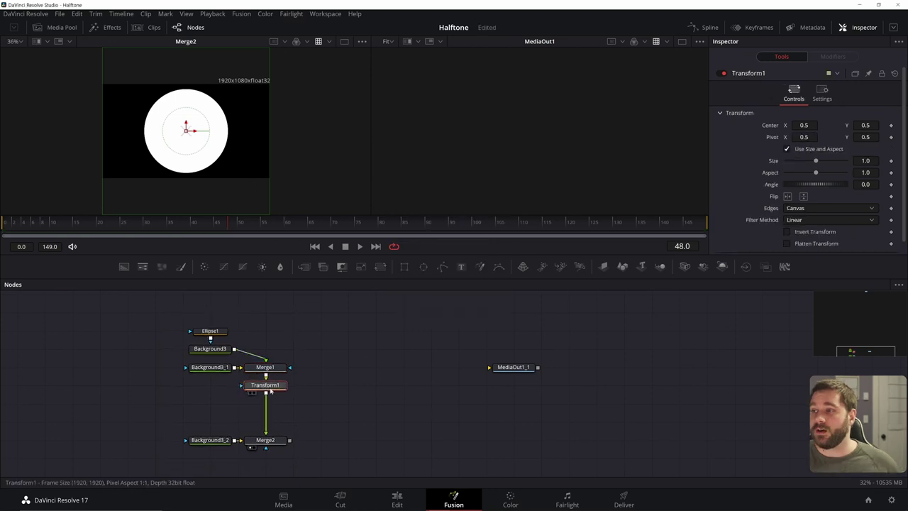
- Set the Transform's edges to Wrap and reduce its size until the circle tiles into a fine dot grid
{"action": "left_click", "coordinate": [786, 210]}
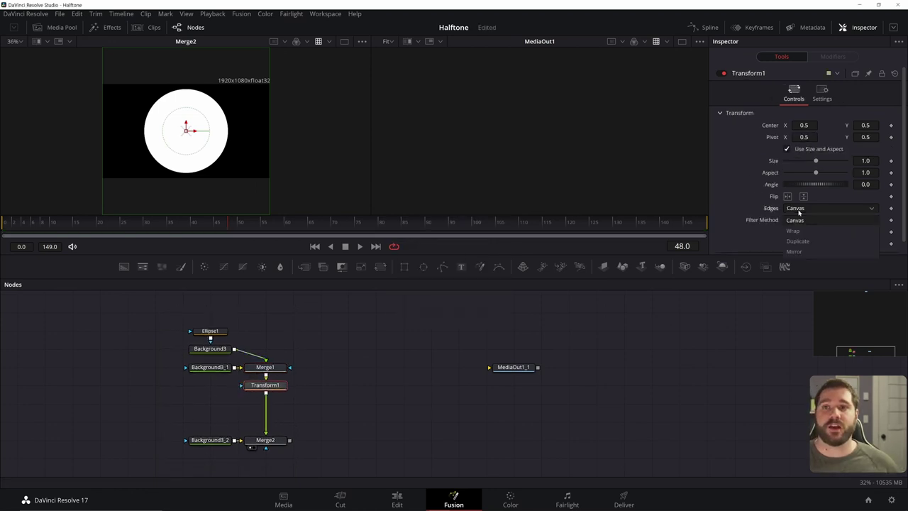
{"action": "left_click", "coordinate": [813, 234]}
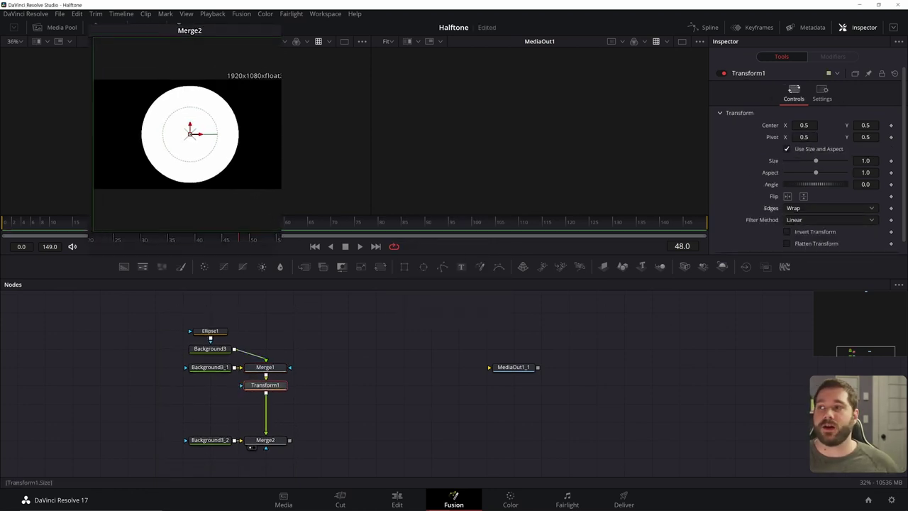
{"action": "left_click_drag", "start_coordinate": [815, 161], "coordinate": [785, 161]}
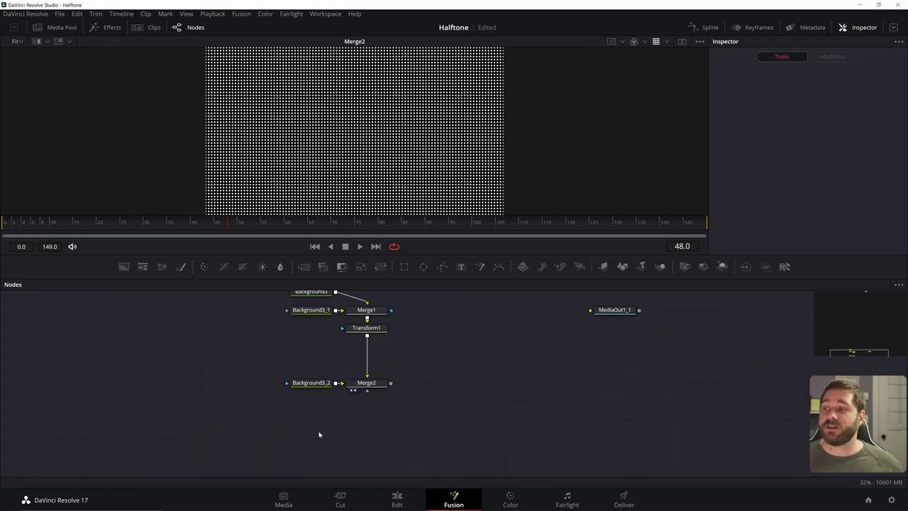
- Bring the fashion-6251535_1920.jpg photo from the project's Images bin into the node graph below the dot pattern
{"action": "left_click", "coordinate": [60, 27]}
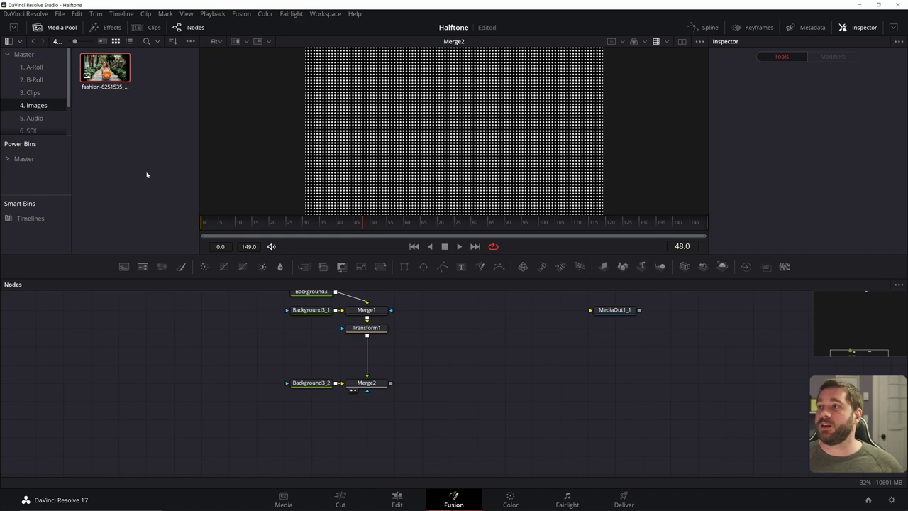
{"action": "left_click_drag", "start_coordinate": [105, 67], "coordinate": [230, 441]}
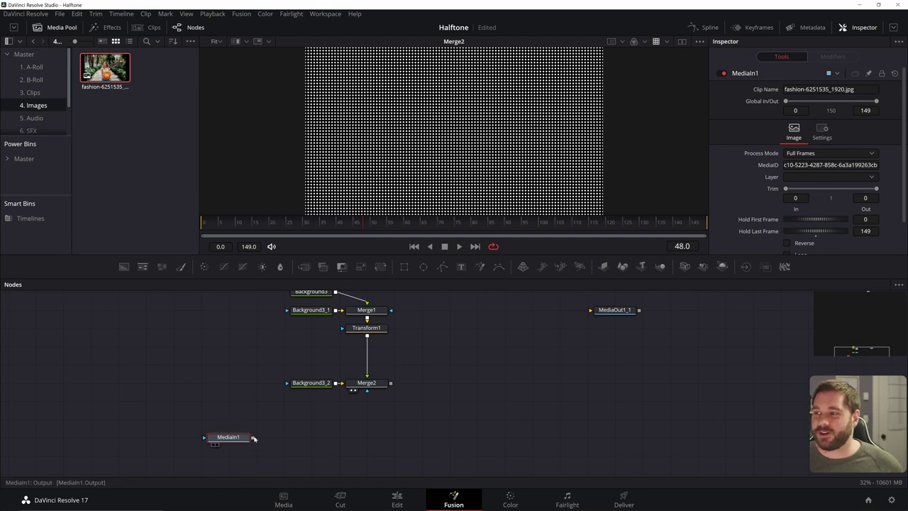
{"action": "mouse_move", "coordinate": [254, 439]}
{"action": "left_mouse_down"}
{"action": "mouse_move", "coordinate": [392, 379]}
{"action": "mouse_move", "coordinate": [388, 431]}
{"action": "mouse_move", "coordinate": [238, 441]}
{"action": "left_mouse_up"}
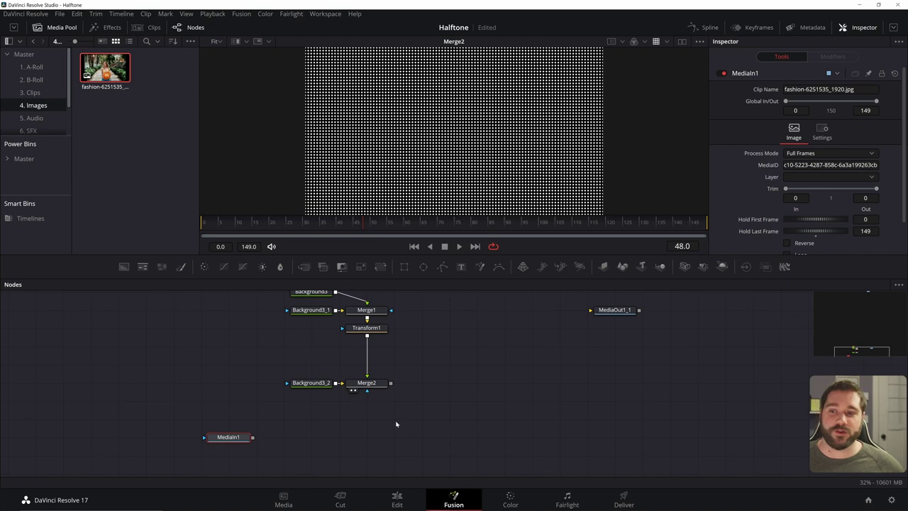
- Add a VariBlur node with the dot pattern as its input and the photo as its blur image, and view it
{"action": "key", "text": "shift+space"}
{"action": "type", "text": "vari"}
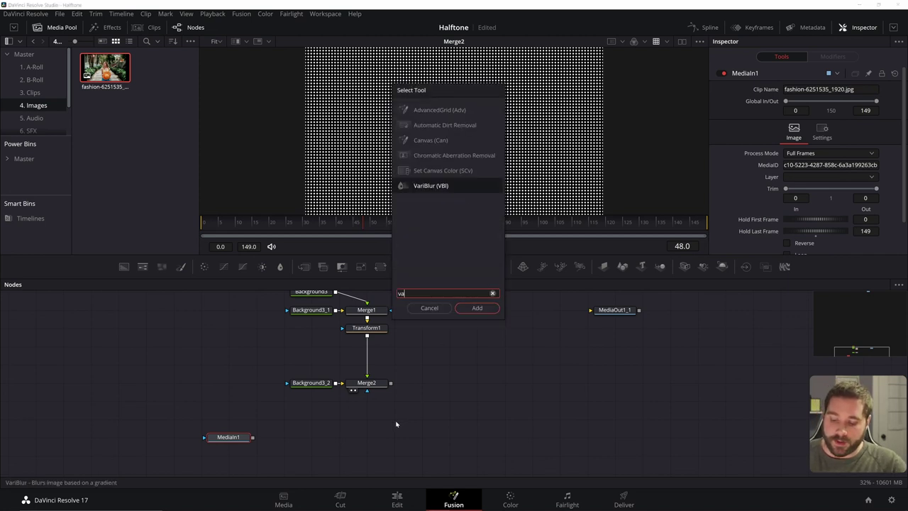
{"action": "key", "text": "Return"}
{"action": "left_click", "coordinate": [366, 438]}
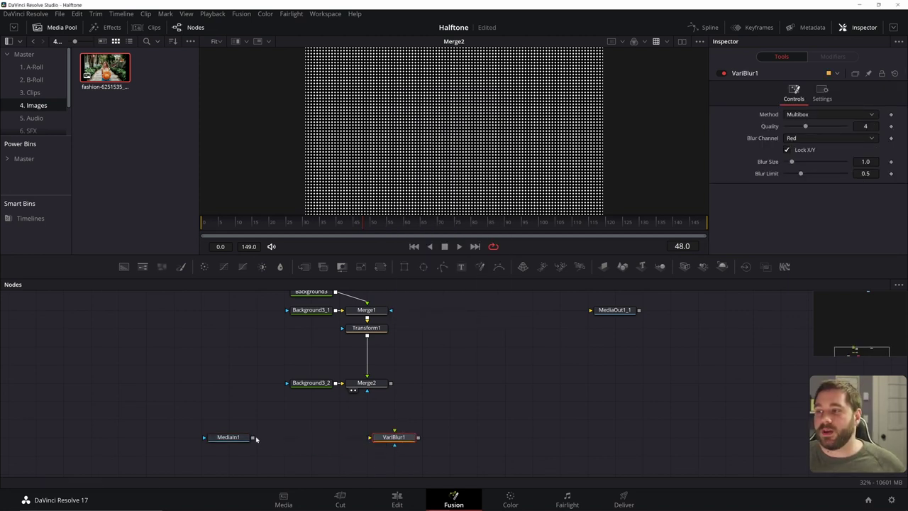
{"action": "left_click_drag", "start_coordinate": [253, 437], "coordinate": [394, 435]}
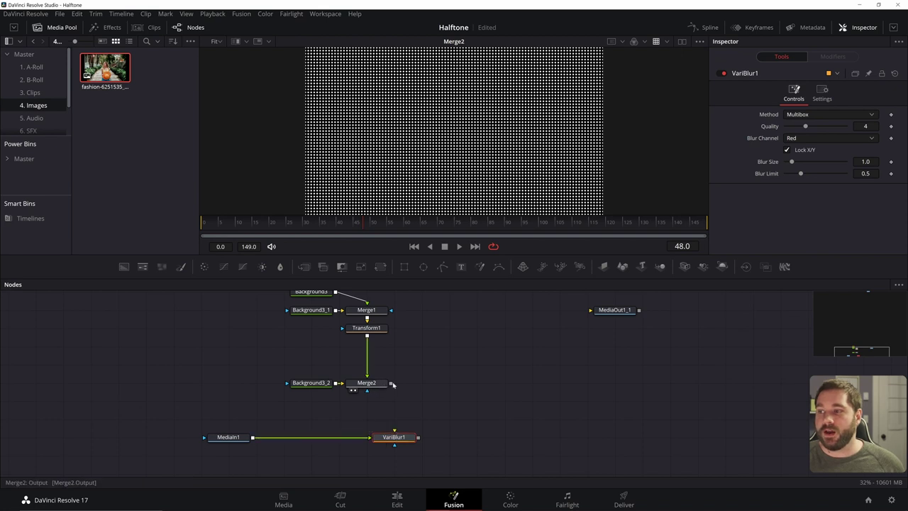
{"action": "left_click_drag", "start_coordinate": [390, 384], "coordinate": [394, 431]}
{"action": "key", "text": "1"}
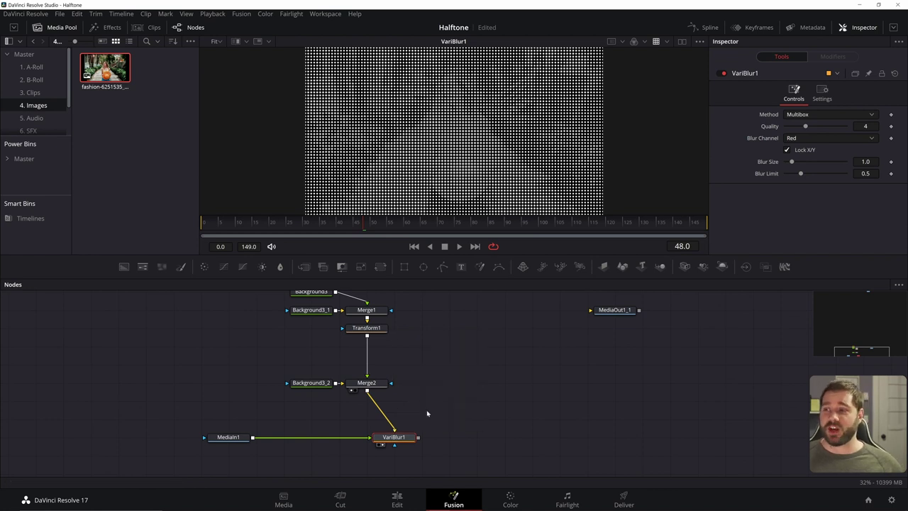
- Move the VariBlur node slightly away from the second Merge and set its blur size to 10
{"action": "left_click_drag", "start_coordinate": [403, 441], "coordinate": [430, 445]}
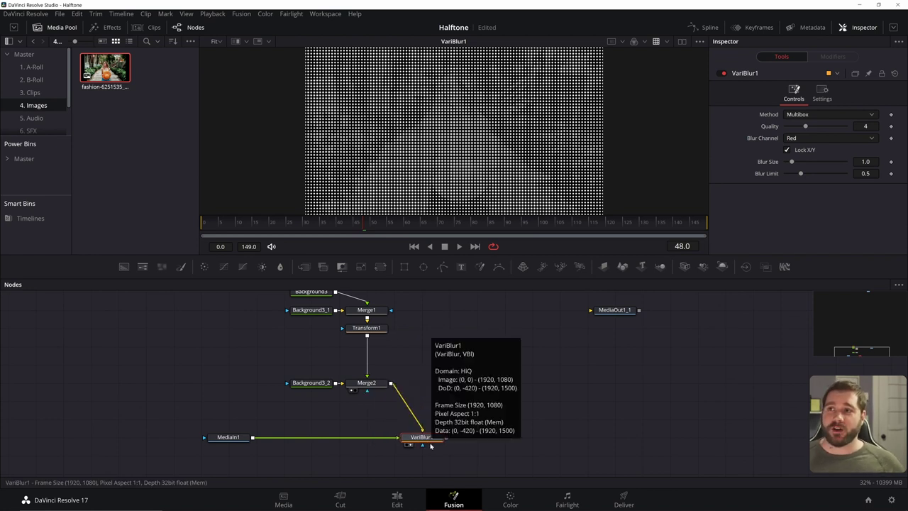
{"action": "left_click_drag", "start_coordinate": [510, 419], "coordinate": [474, 412]}
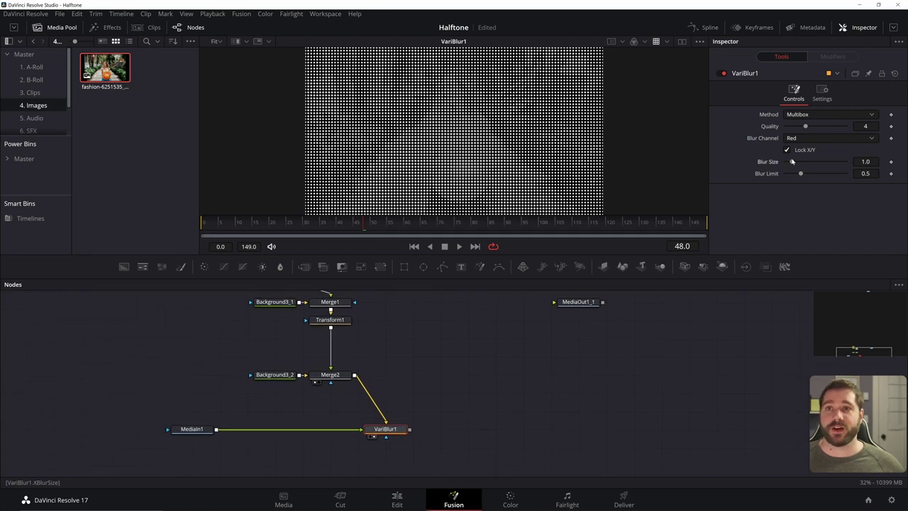
{"action": "left_click_drag", "start_coordinate": [792, 161], "coordinate": [845, 162]}
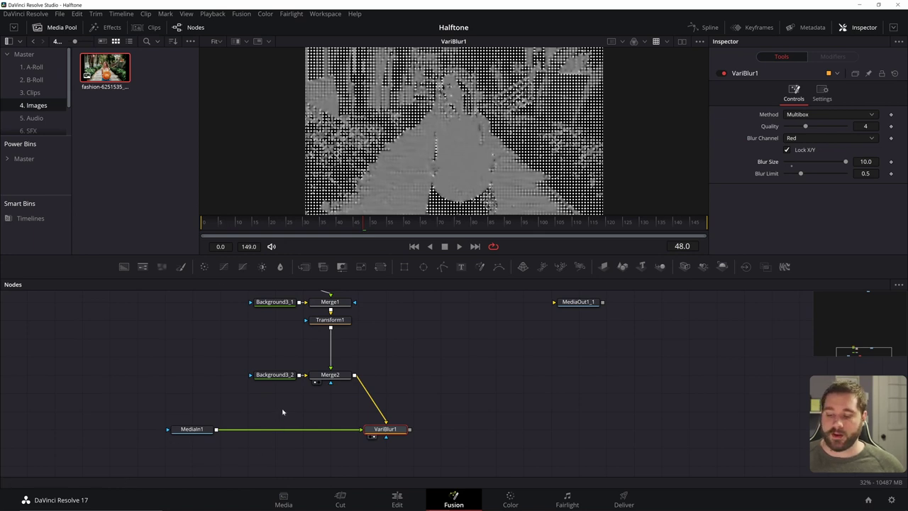
- Insert an Invert node between the photo and the VariBlur node's blur image input, and move VariBlur to make room
{"action": "key", "text": "shift+space"}
{"action": "type", "text": "vari"}
{"action": "type", "text": "invert"}
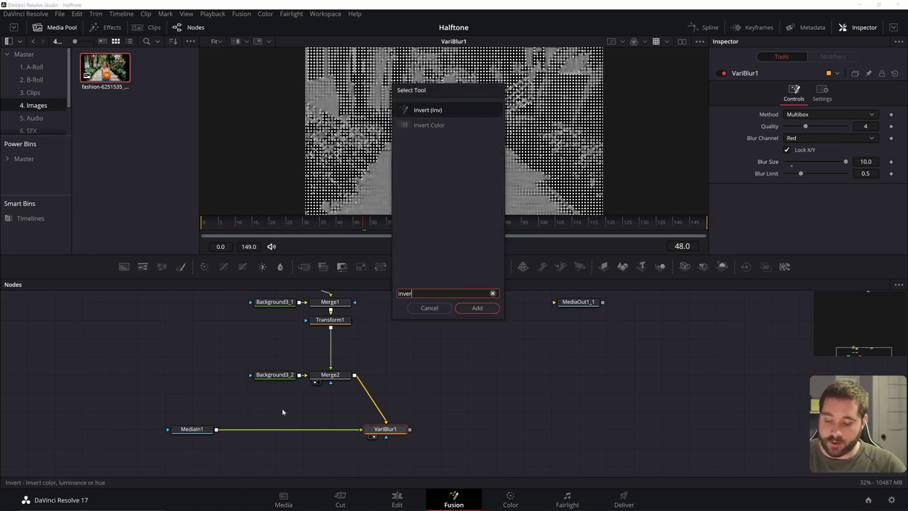
{"action": "key", "text": "Return"}
{"action": "left_click_drag", "start_coordinate": [297, 415], "coordinate": [272, 433]}
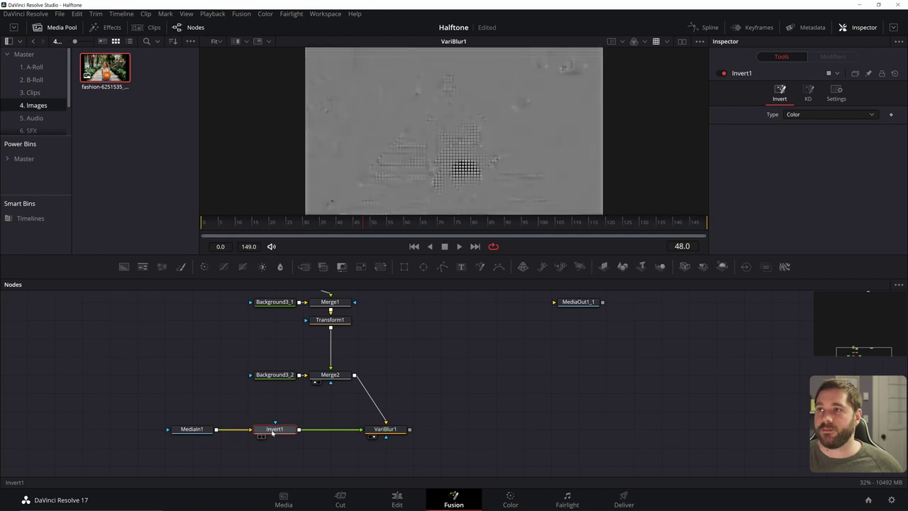
{"action": "left_click_drag", "start_coordinate": [382, 430], "coordinate": [410, 430]}
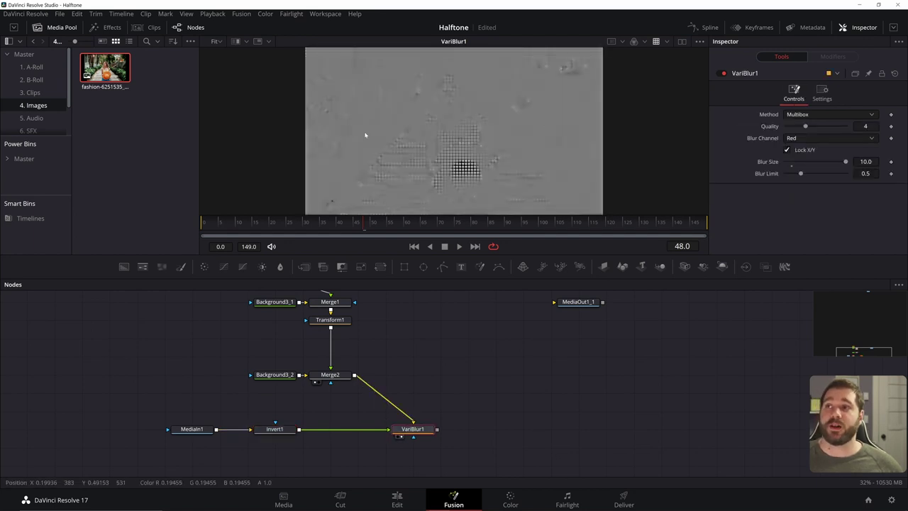
- Add one Brightness Contrast node between Invert and VariBlur and another after VariBlur, moving the second one further along
{"action": "key", "text": "shift+space"}
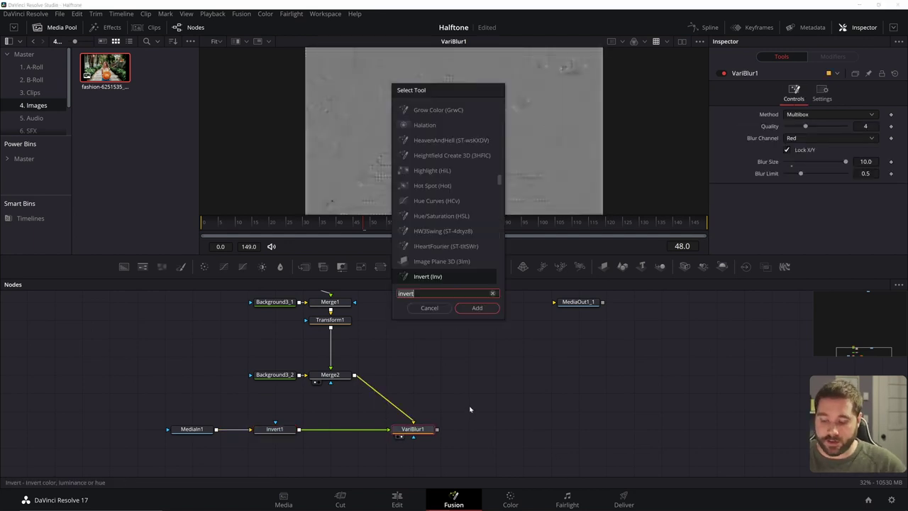
{"action": "type", "text": "brigh"}
{"action": "key", "text": "Return"}
{"action": "left_click_drag", "start_coordinate": [541, 413], "coordinate": [348, 431]}
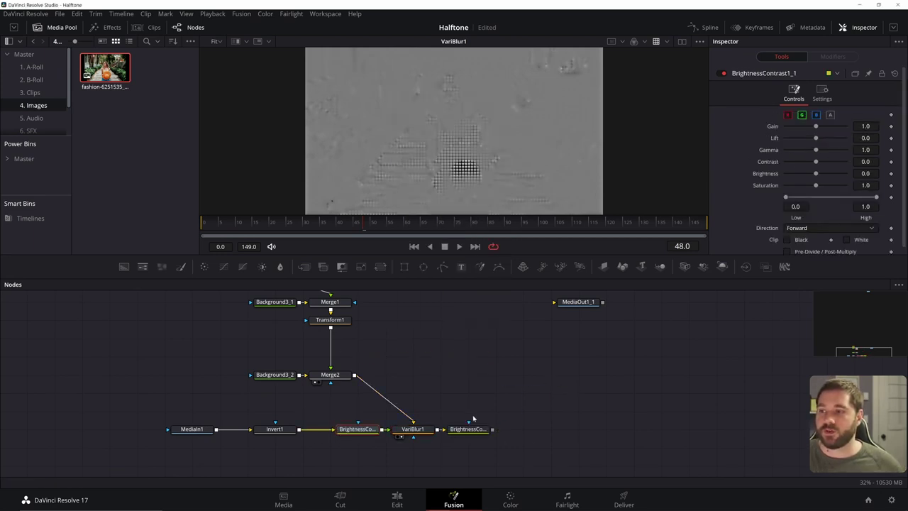
{"action": "left_click_drag", "start_coordinate": [468, 430], "coordinate": [522, 429]}
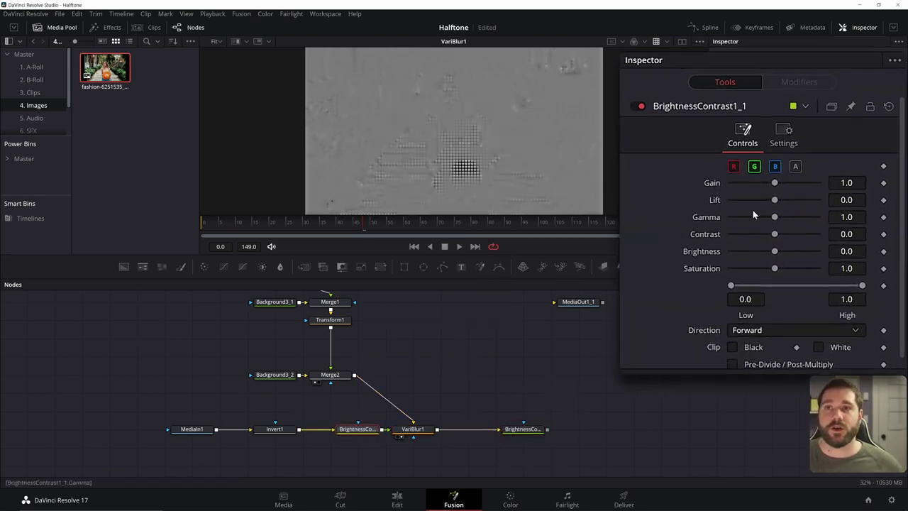
- Set the Lift to -1.0 and the Brightness to -0.5 on the Brightness Contrast node before VariBlur
{"action": "left_click_drag", "start_coordinate": [792, 173], "coordinate": [741, 176]}
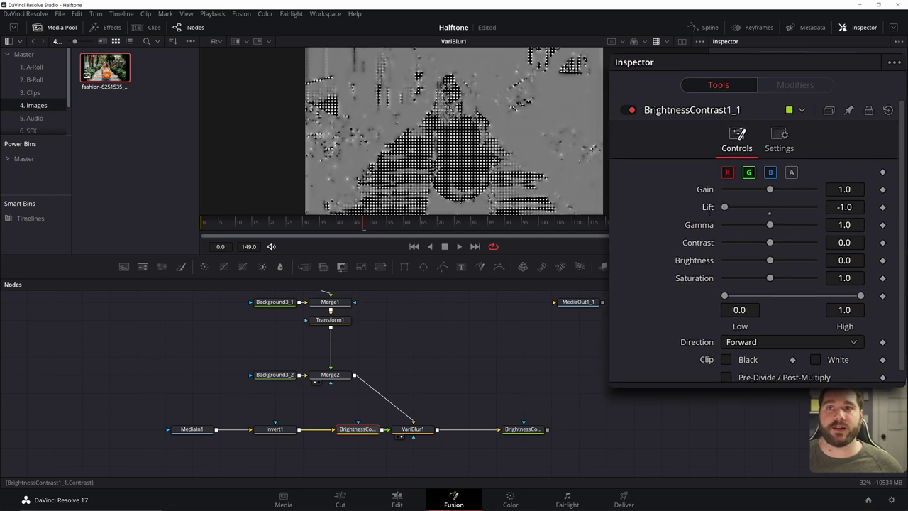
{"action": "double_click", "coordinate": [844, 260]}
{"action": "type", "text": "-"}
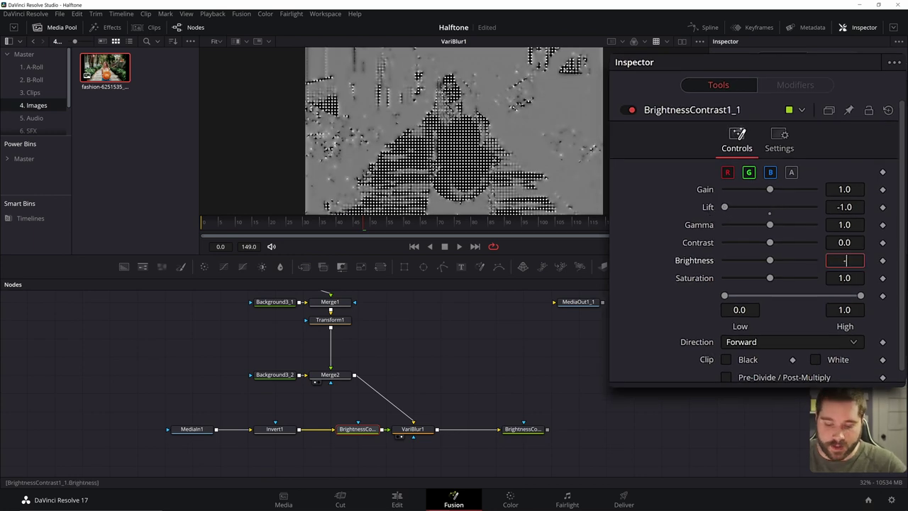
{"action": "type", "text": "0.5"}
{"action": "key", "text": "Tab"}
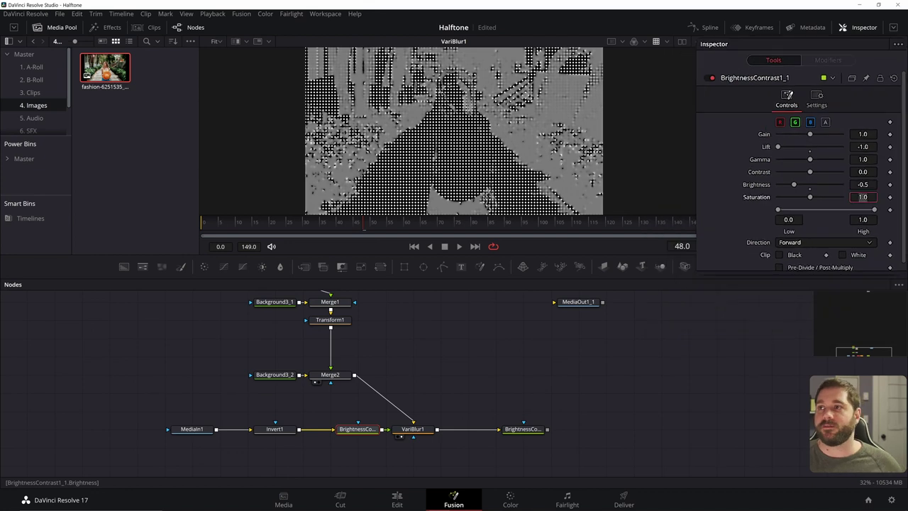
- View the Brightness Contrast node after VariBlur and set its Low to 0.85 and High to 0.95
{"action": "left_click", "coordinate": [512, 437]}
{"action": "left_click_drag", "start_coordinate": [417, 386], "coordinate": [475, 419]}
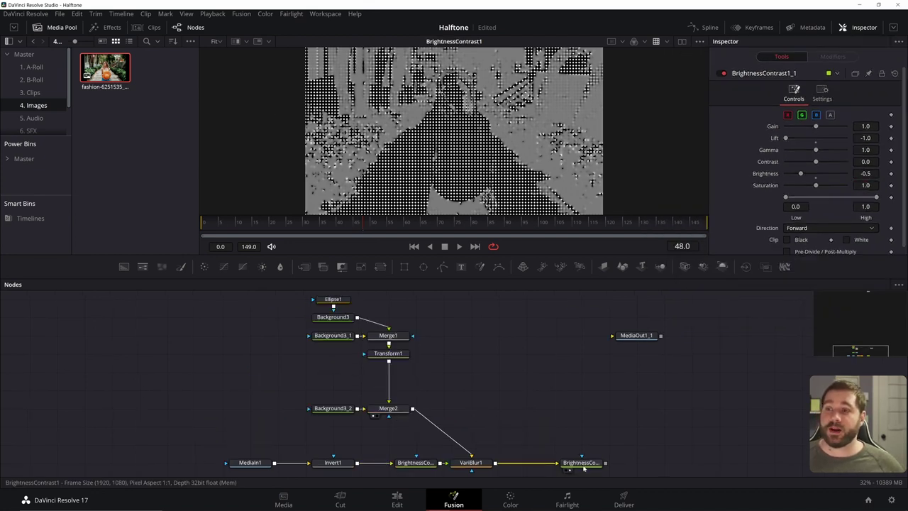
{"action": "left_click", "coordinate": [583, 462]}
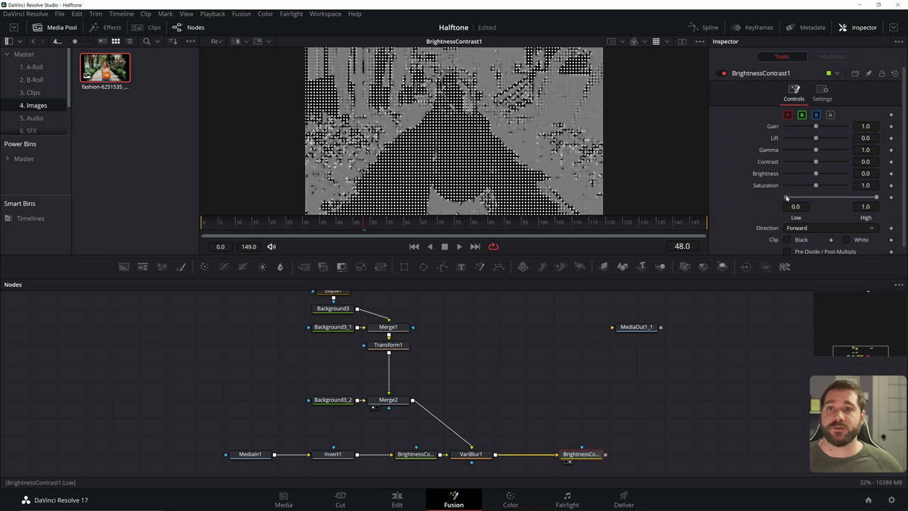
{"action": "left_click_drag", "start_coordinate": [786, 198], "coordinate": [843, 199]}
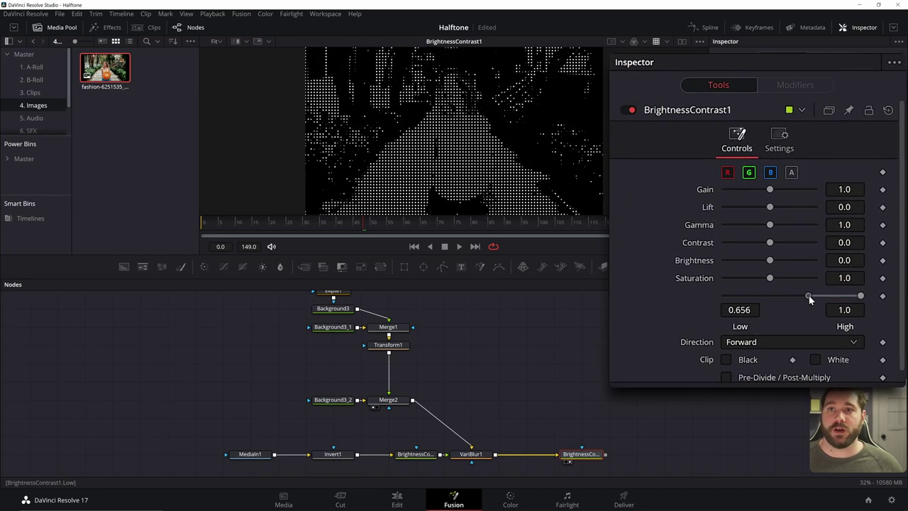
{"action": "left_click_drag", "start_coordinate": [809, 298], "coordinate": [851, 298]}
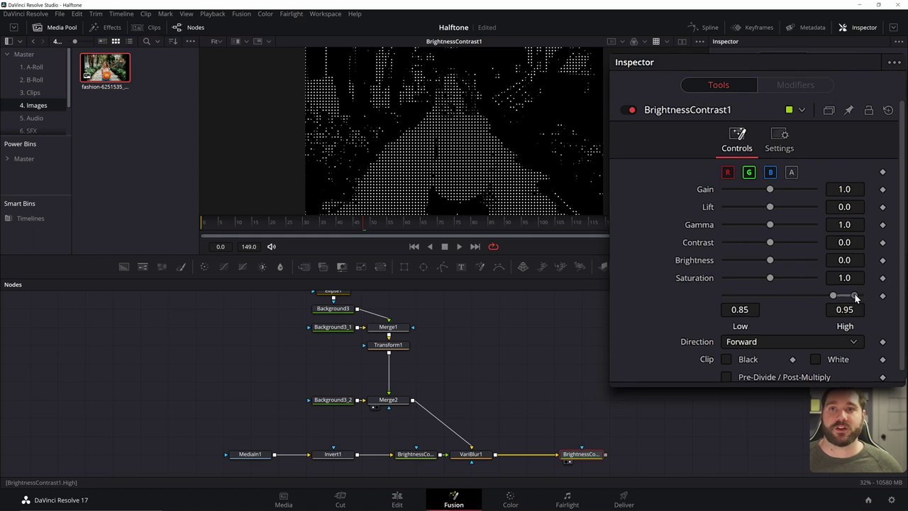
- Invert the Ellipse mask that shapes the circle in the dot pattern
{"action": "left_click_drag", "start_coordinate": [526, 385], "coordinate": [542, 422]}
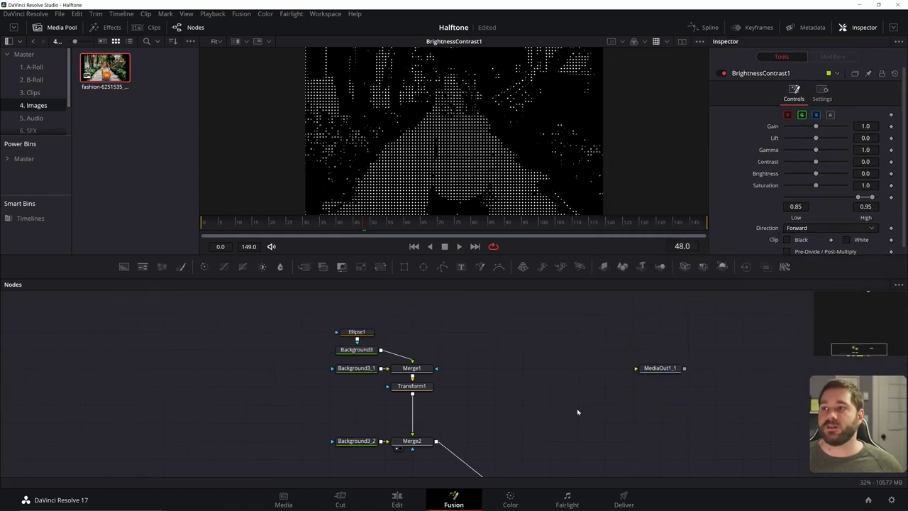
{"action": "left_click", "coordinate": [357, 333]}
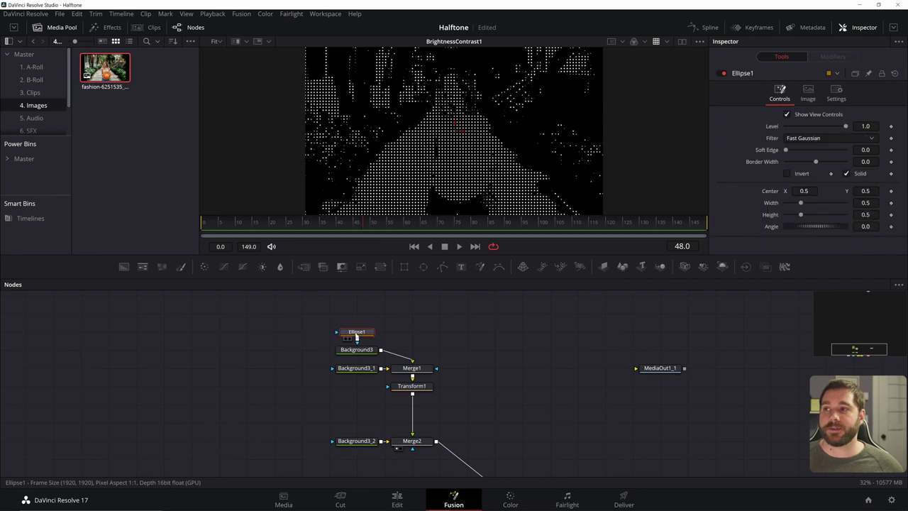
{"action": "left_click", "coordinate": [786, 174]}
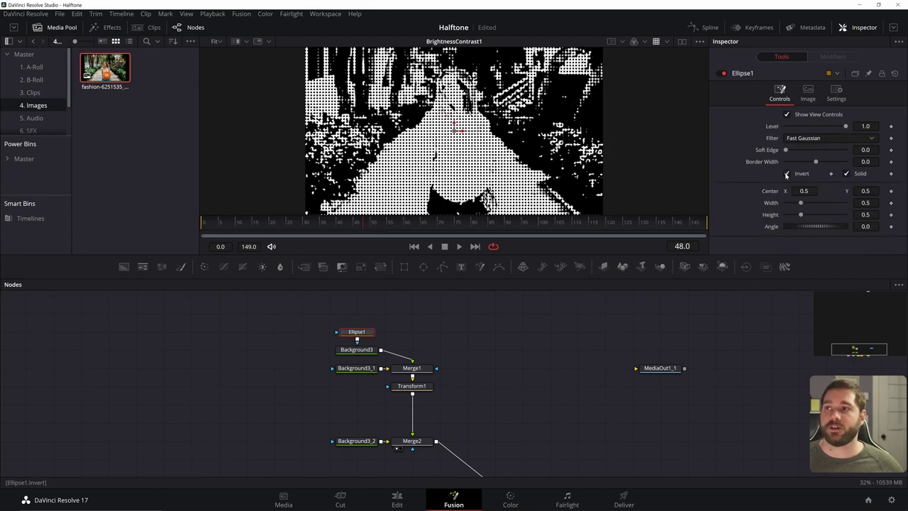
- Reduce the size of the dot pattern's Transform node to 0.004
{"action": "left_click_drag", "start_coordinate": [571, 404], "coordinate": [551, 369]}
{"action": "left_click", "coordinate": [393, 346]}
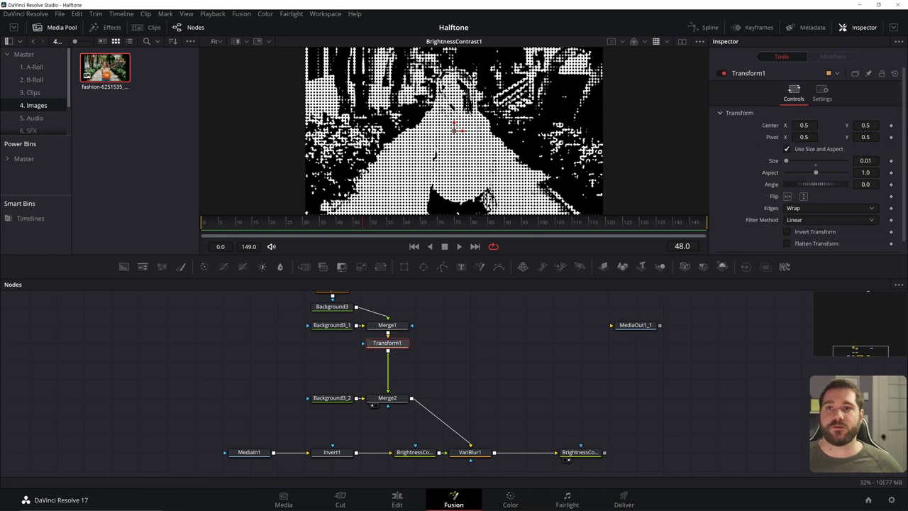
{"action": "left_click_drag", "start_coordinate": [865, 161], "coordinate": [857, 161]}
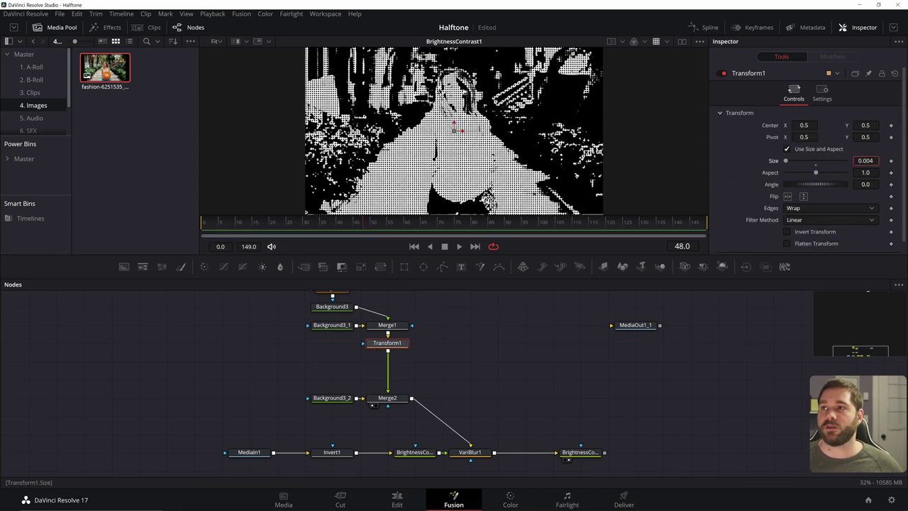
- Hide the Media Pool to enlarge the viewer and examine the halftone dots and their edges up close across the picture
{"action": "left_click_drag", "start_coordinate": [493, 125], "coordinate": [528, 109]}
{"action": "scroll", "coordinate": [501, 141], "scroll_direction": "up", "scroll_amount": 3}
{"action": "scroll", "coordinate": [502, 140], "scroll_direction": "down", "scroll_amount": 1}
{"action": "scroll", "coordinate": [529, 109], "scroll_direction": "down", "scroll_amount": 2}
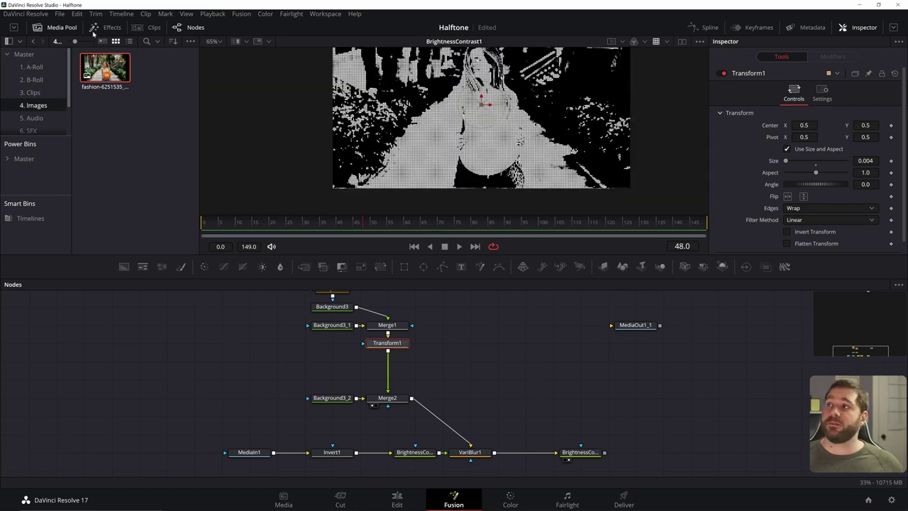
{"action": "left_click", "coordinate": [62, 27]}
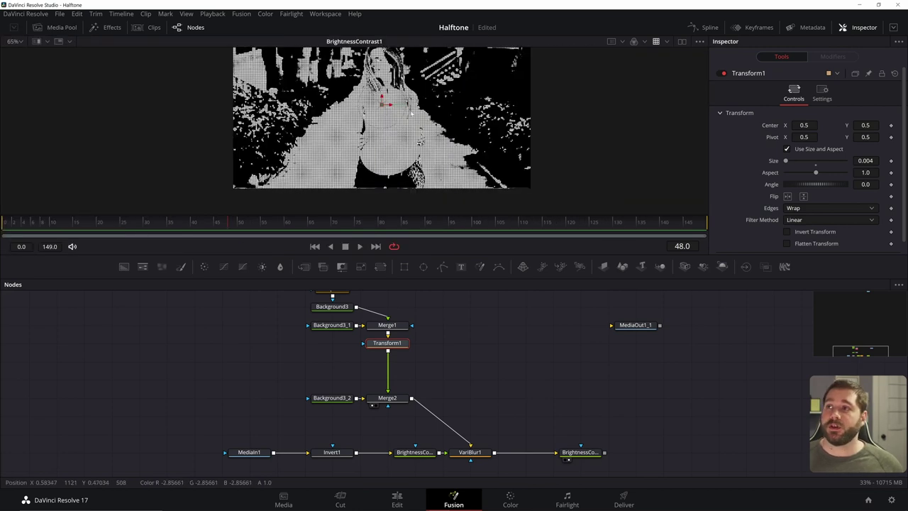
{"action": "scroll", "coordinate": [450, 184], "scroll_direction": "up", "scroll_amount": 5}
{"action": "scroll", "coordinate": [407, 153], "scroll_direction": "up", "scroll_amount": 3}
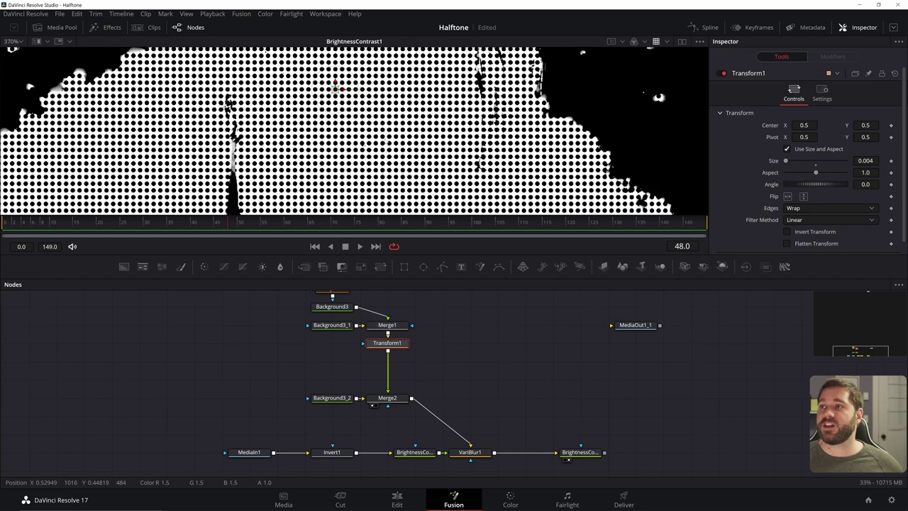
{"action": "left_click_drag", "start_coordinate": [458, 137], "coordinate": [419, 78]}
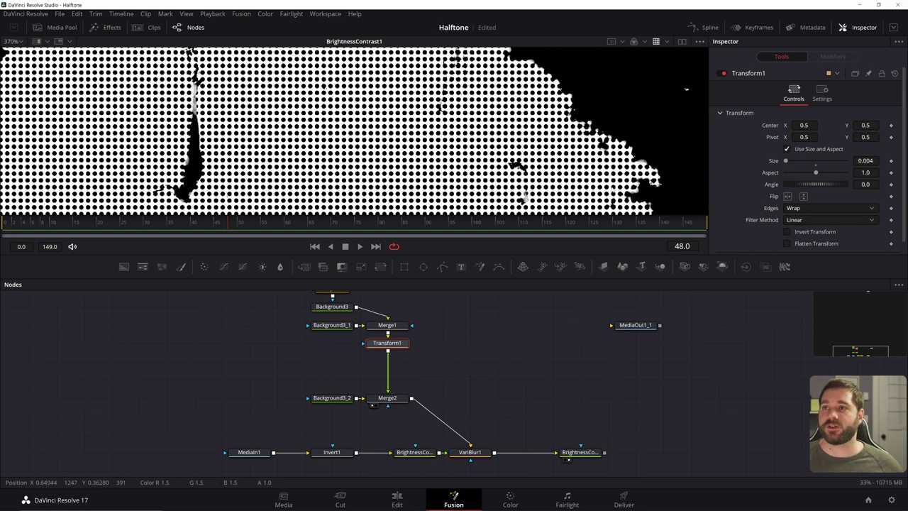
{"action": "left_click_drag", "start_coordinate": [678, 208], "coordinate": [529, 50]}
{"action": "left_click_drag", "start_coordinate": [656, 202], "coordinate": [491, 134]}
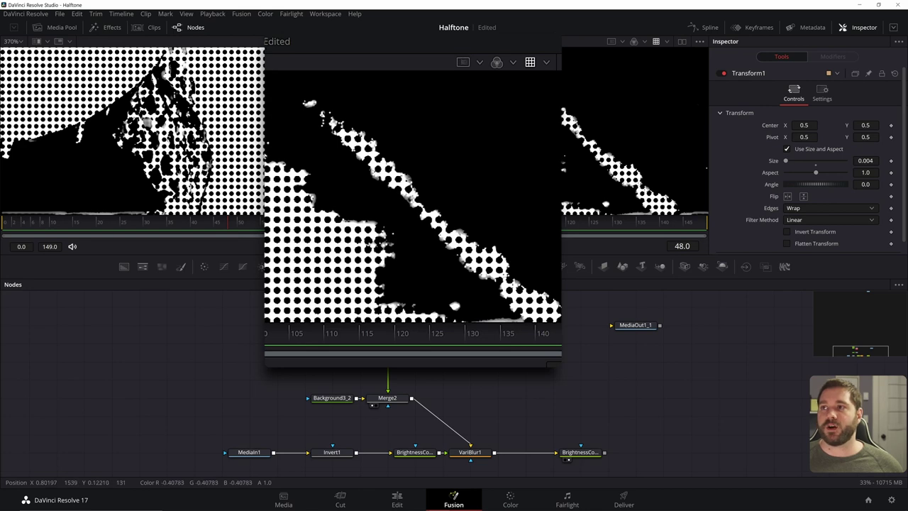
{"action": "left_click_drag", "start_coordinate": [185, 122], "coordinate": [264, 205]}
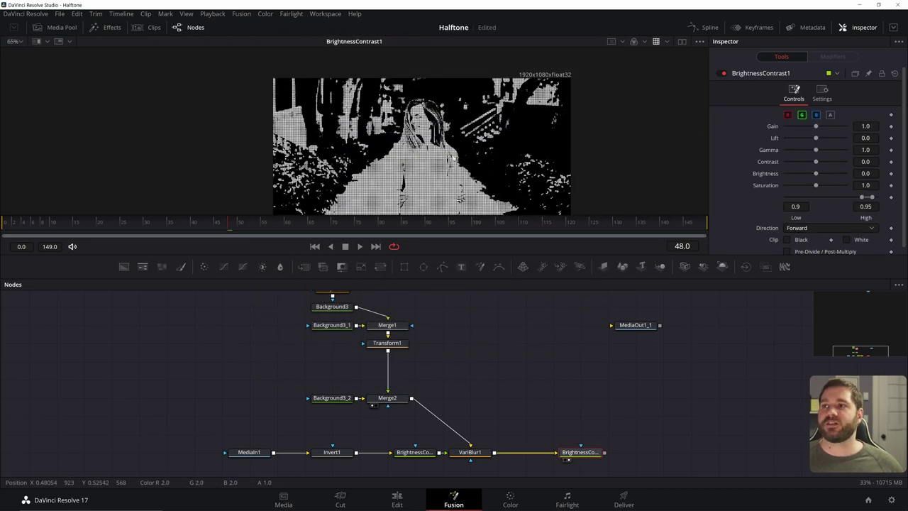
{"action": "scroll", "coordinate": [451, 173], "scroll_direction": "down", "scroll_amount": 2}
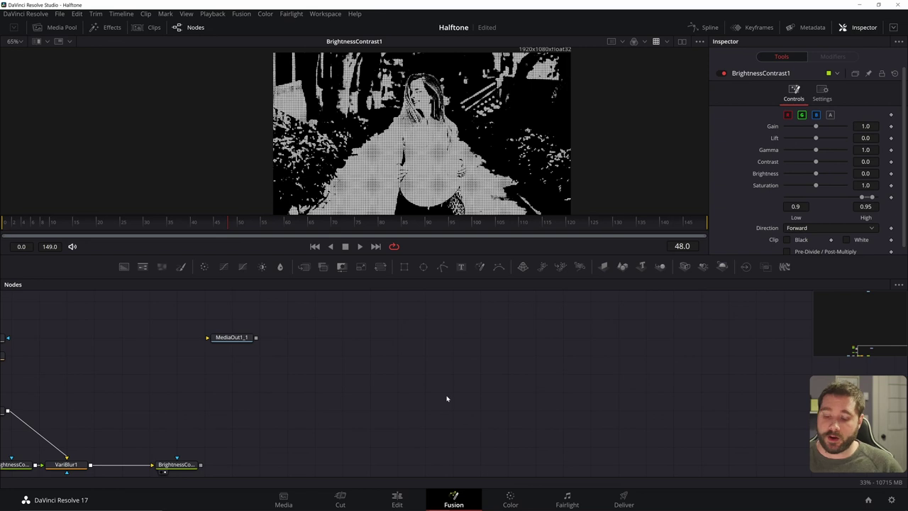
- Add a connected chain of pImageEmitter, pRender and Renderer 3D nodes beside the existing graph, and space the nodes out
{"action": "key", "text": "shift+space"}
{"action": "type", "text": "brigh"}
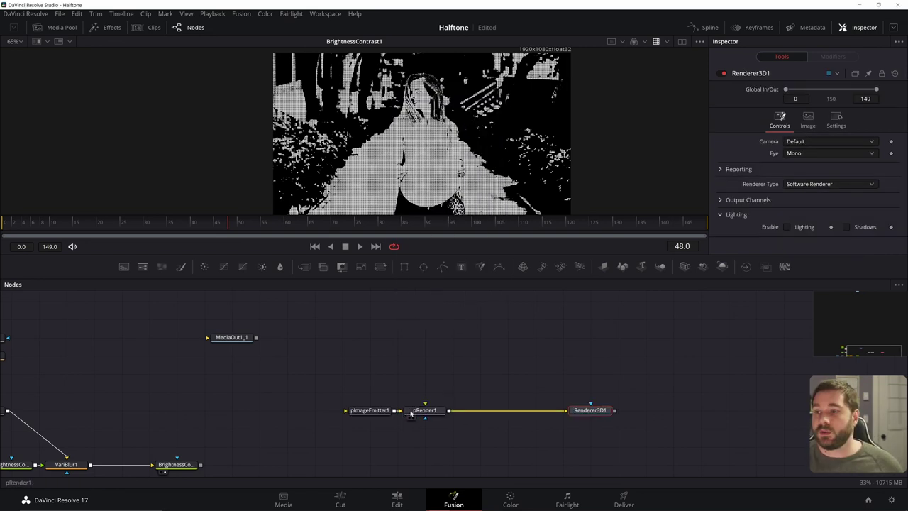
{"action": "left_click_drag", "start_coordinate": [412, 412], "coordinate": [464, 411]}
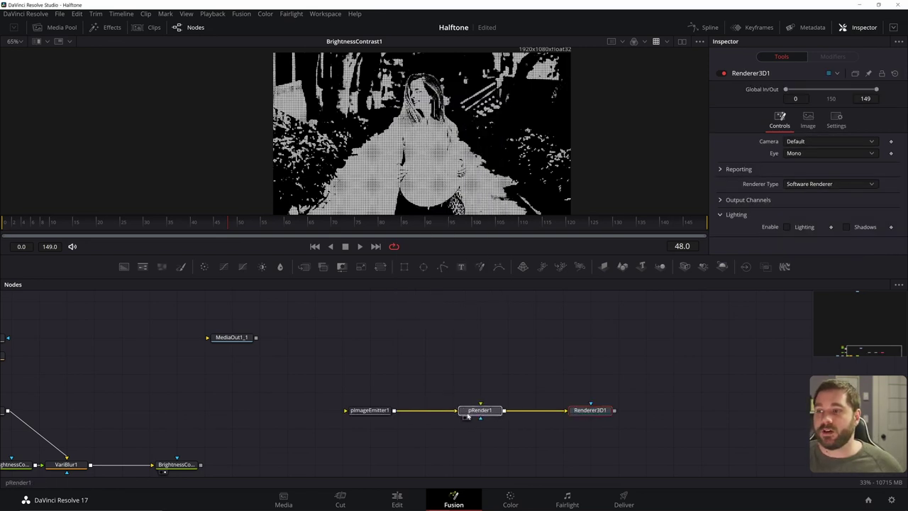
{"action": "left_click", "coordinate": [358, 411]}
- Add a Custom Tool node feeding the pImageEmitter and a pCustom node between the pImageEmitter and pRender
{"action": "key", "text": "shift+space"}
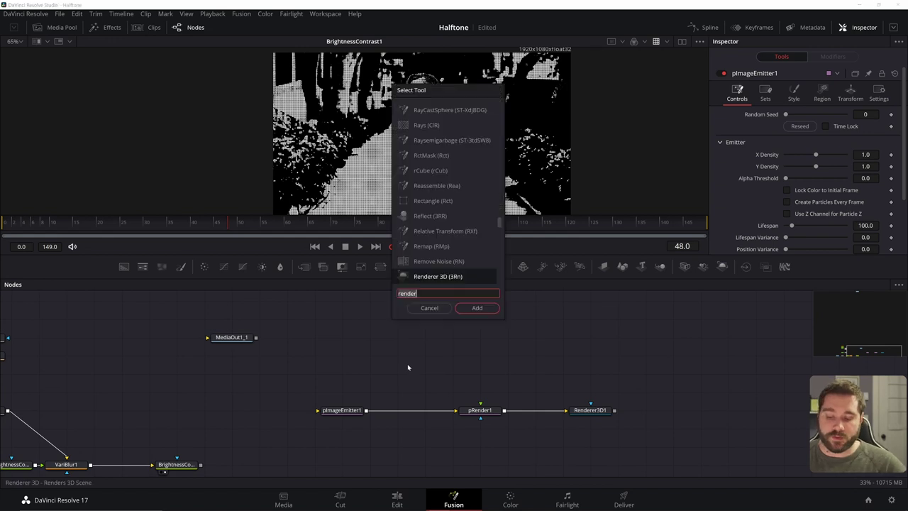
{"action": "type", "text": "cu"}
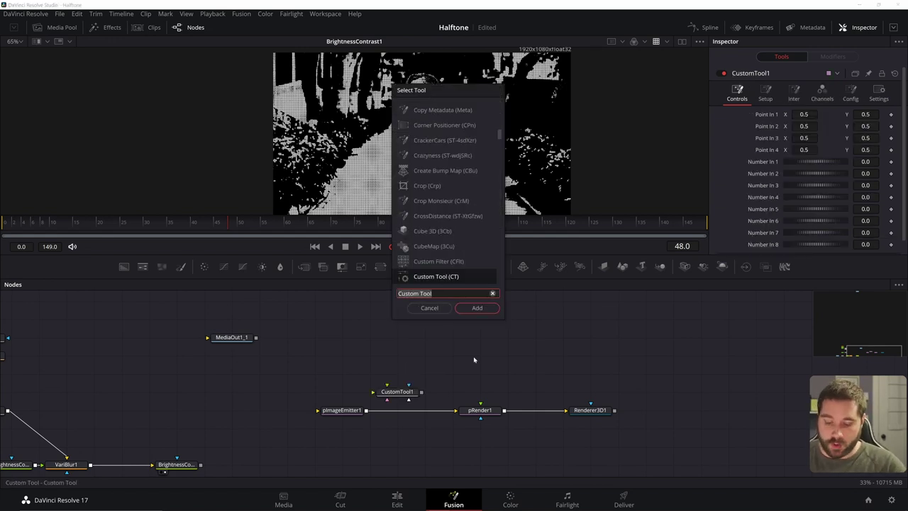
{"action": "type", "text": "psus"}
{"action": "key", "text": "BackSpace"}
{"action": "key", "text": "BackSpace"}
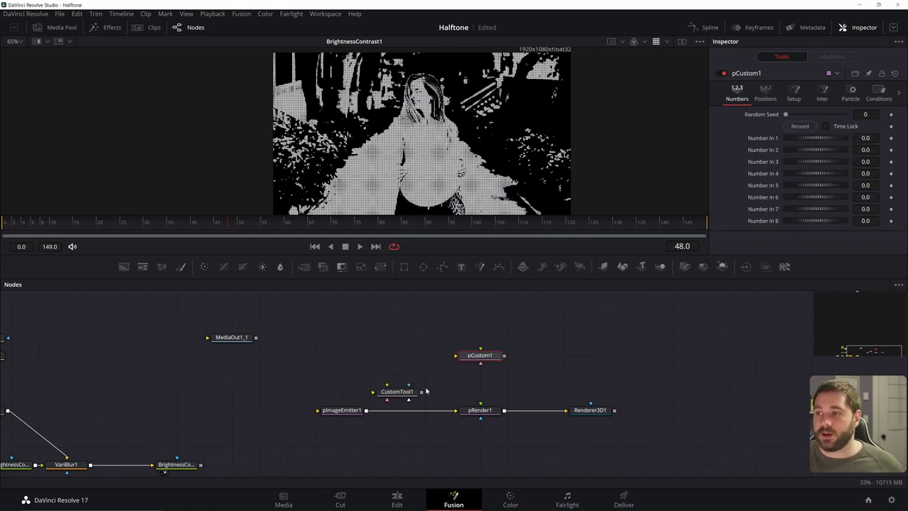
{"action": "left_click_drag", "start_coordinate": [409, 394], "coordinate": [335, 411]}
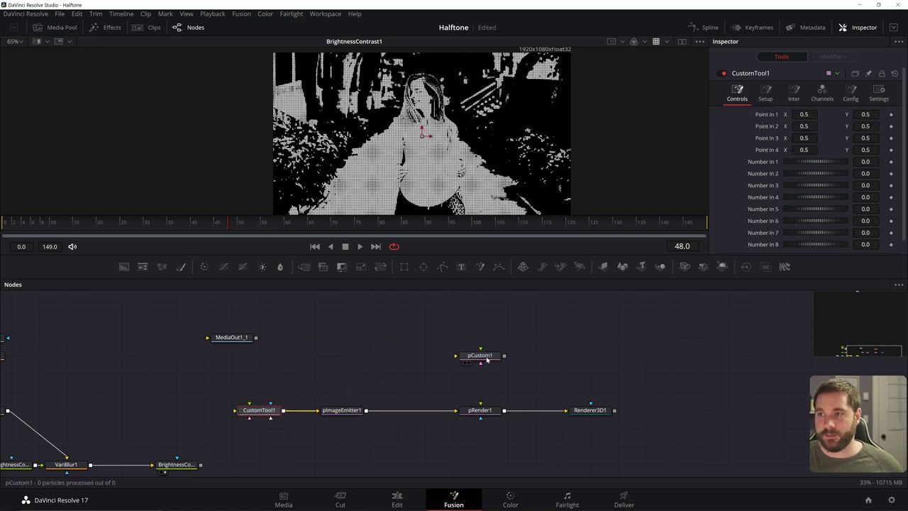
{"action": "left_click_drag", "start_coordinate": [483, 356], "coordinate": [402, 413]}
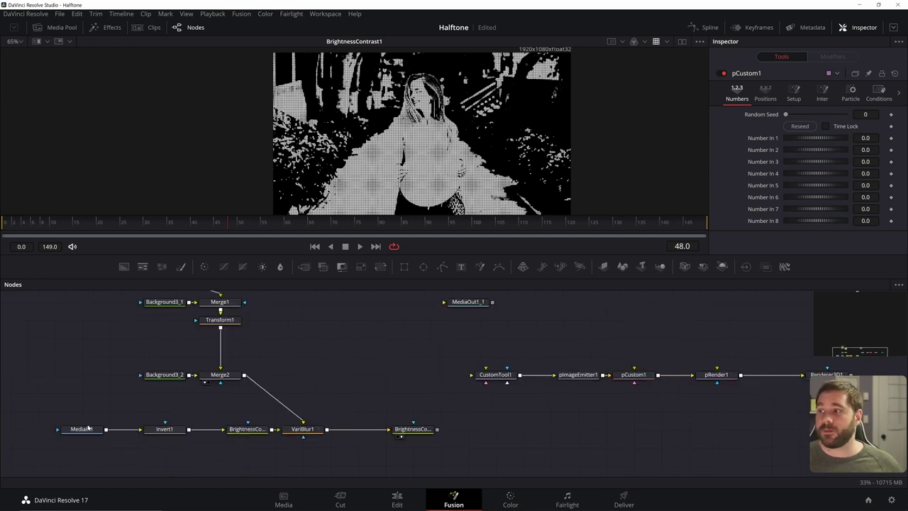
- Duplicate the photo's MediaIn node beside the particle chain and connect the copy to the Custom Tool
{"action": "left_click", "coordinate": [86, 428]}
{"action": "left_click", "coordinate": [443, 367]}
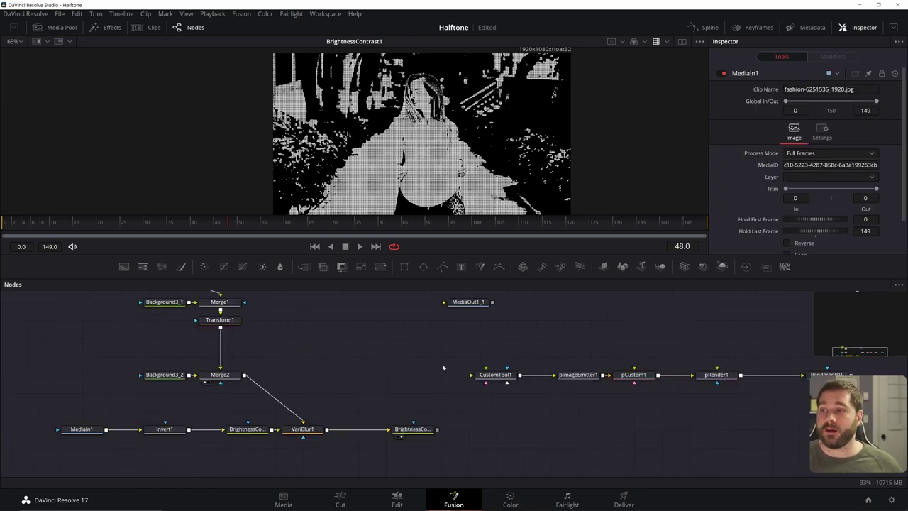
{"action": "key", "text": "ctrl+v"}
{"action": "left_click_drag", "start_coordinate": [437, 375], "coordinate": [502, 379]}
- Link the pImageEmitter's Y Density to its X Density with the expression XDensity
{"action": "left_click_drag", "start_coordinate": [591, 385], "coordinate": [403, 415]}
{"action": "left_click", "coordinate": [402, 416]}
{"action": "right_click", "coordinate": [778, 182]}
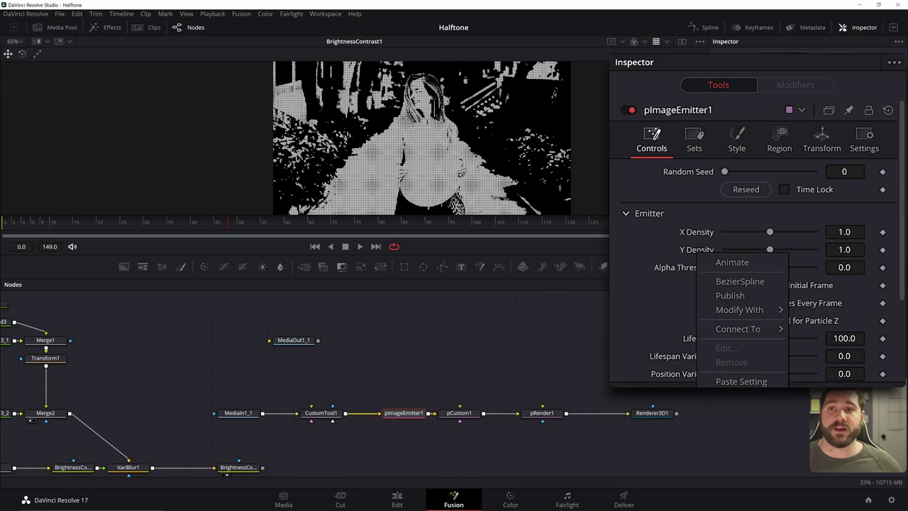
{"action": "left_click", "coordinate": [734, 401]}
{"action": "left_click_drag", "start_coordinate": [727, 268], "coordinate": [697, 232]}
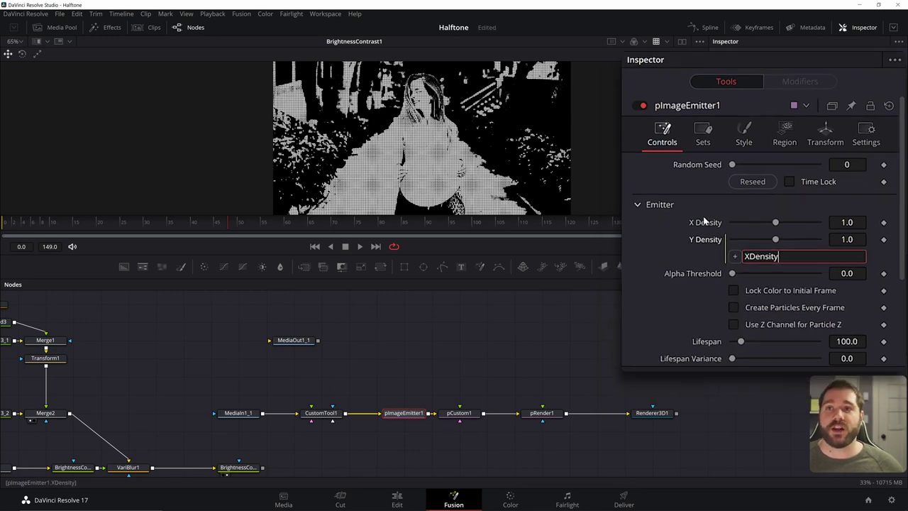
- Set the pImageEmitter's X Density to 0.1
{"action": "left_click", "coordinate": [865, 154]}
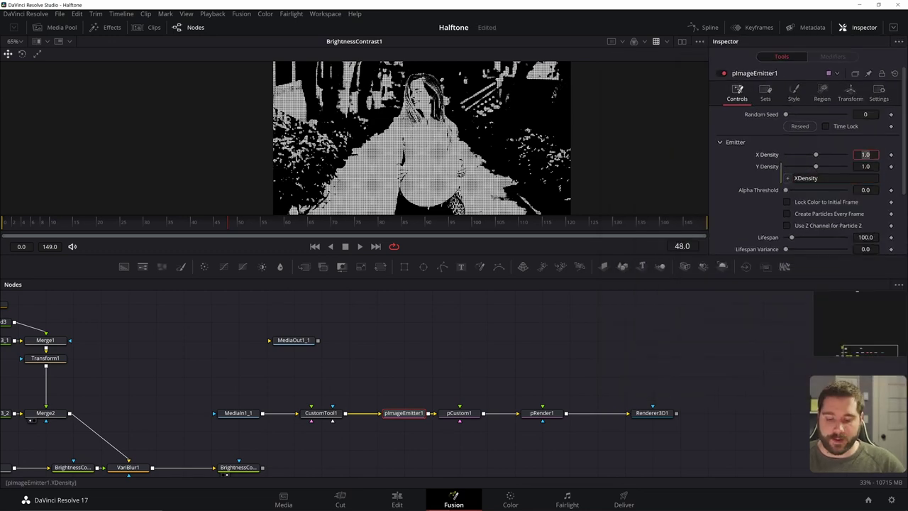
{"action": "type", "text": "0.1"}
{"action": "key", "text": "Return"}
{"action": "left_click_drag", "start_coordinate": [408, 415], "coordinate": [444, 457]}
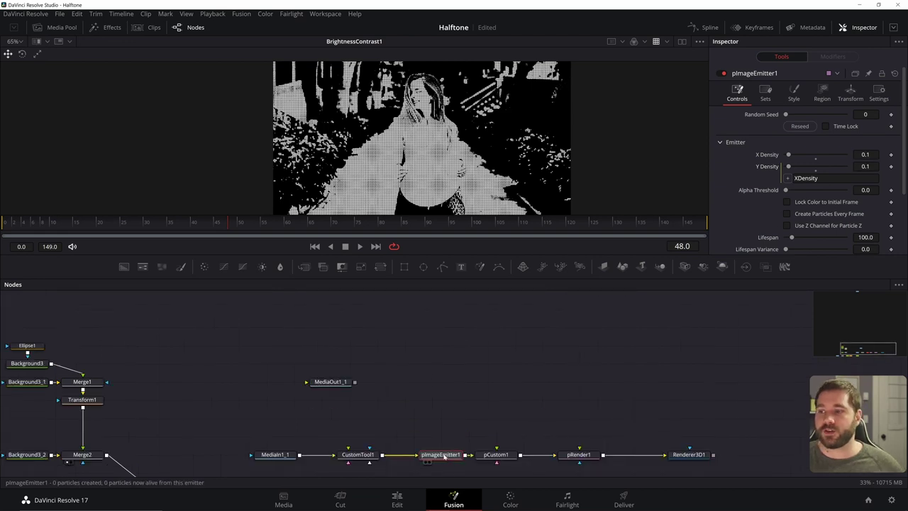
- Show the pRender1 output in the viewer and examine the emitted particles in the perspective view
{"action": "left_click_drag", "start_coordinate": [586, 458], "coordinate": [503, 170]}
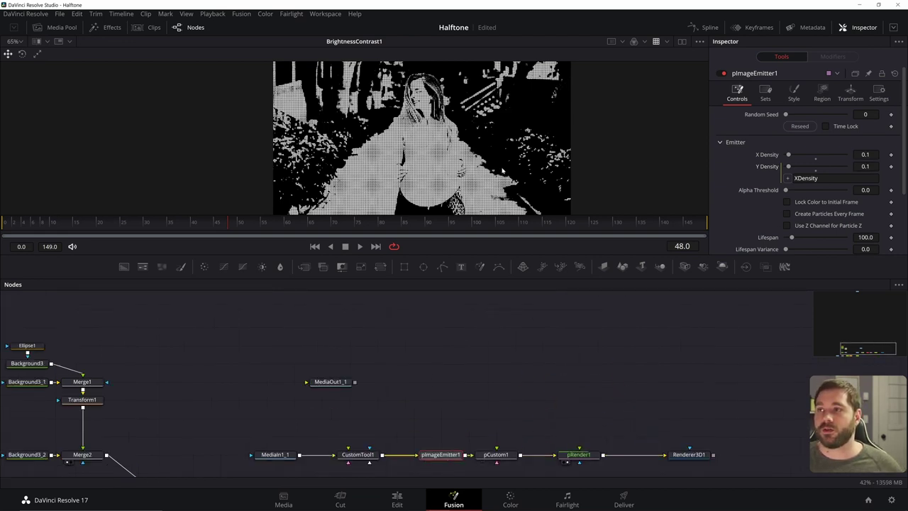
{"action": "left_click_drag", "start_coordinate": [418, 141], "coordinate": [489, 141]}
{"action": "scroll", "coordinate": [436, 146], "scroll_direction": "up", "scroll_amount": 3}
{"action": "scroll", "coordinate": [436, 146], "scroll_direction": "down", "scroll_amount": 1}
{"action": "scroll", "coordinate": [428, 177], "scroll_direction": "up", "scroll_amount": 2}
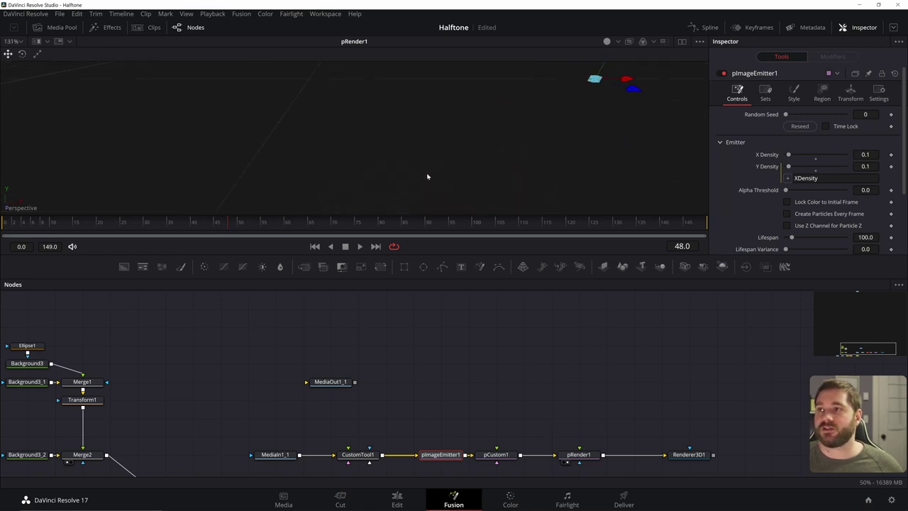
{"action": "scroll", "coordinate": [441, 173], "scroll_direction": "down", "scroll_amount": 2}
{"action": "scroll", "coordinate": [440, 172], "scroll_direction": "down", "scroll_amount": 1}
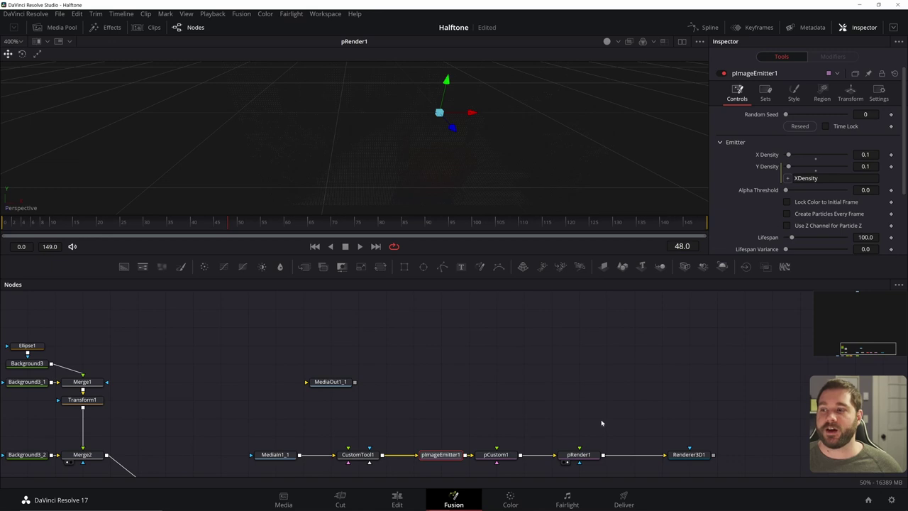
- Add a Background node below the particle chain with Auto Resolution off and a 50 × 50 size, masked by an Ellipse
{"action": "left_click_drag", "start_coordinate": [506, 385], "coordinate": [532, 289]}
{"action": "left_click_drag", "start_coordinate": [483, 398], "coordinate": [464, 372]}
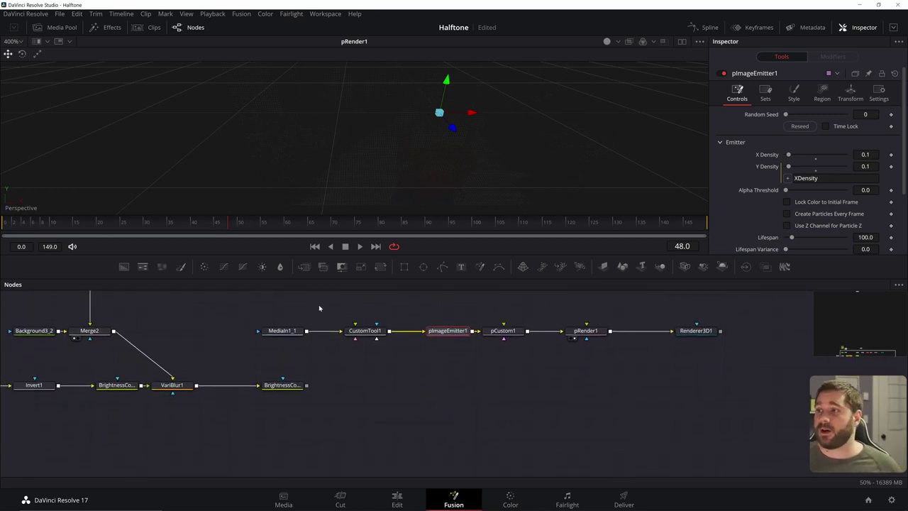
{"action": "left_click", "coordinate": [123, 265]}
{"action": "left_click_drag", "start_coordinate": [280, 348], "coordinate": [421, 384]}
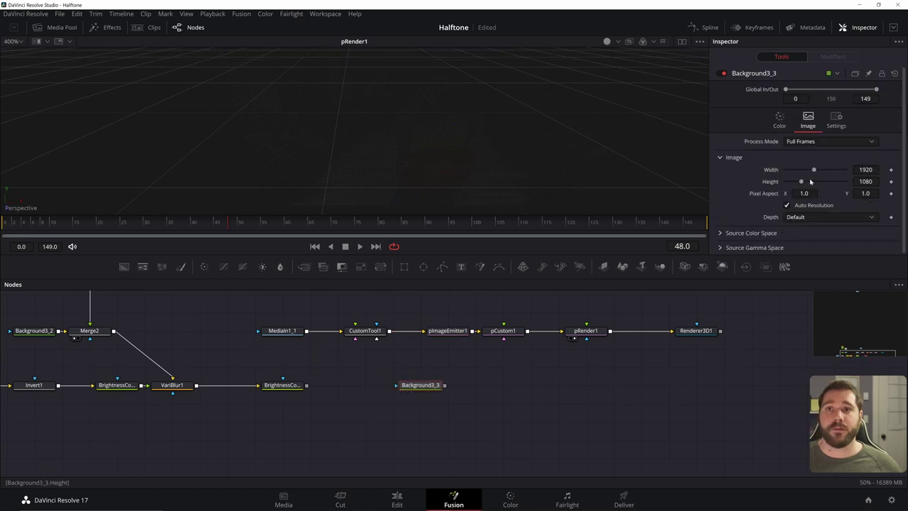
{"action": "left_click", "coordinate": [787, 204]}
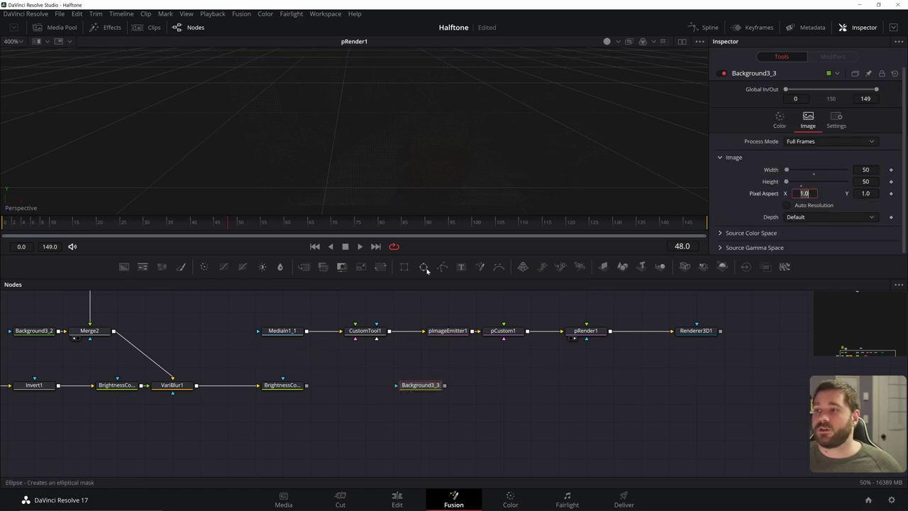
{"action": "left_click", "coordinate": [423, 267]}
{"action": "left_click_drag", "start_coordinate": [426, 370], "coordinate": [426, 403]}
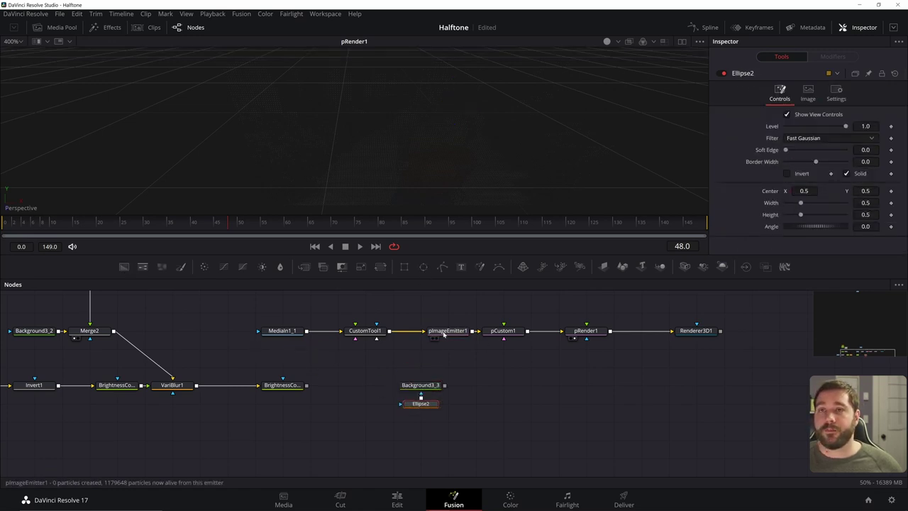
- Set the pImageEmitter's particle style to Bitmap, connect Background3_3 as its style bitmap, and align the Background directly beneath the emitter
{"action": "left_click", "coordinate": [444, 332]}
{"action": "left_click", "coordinate": [794, 92]}
{"action": "left_click", "coordinate": [794, 125]}
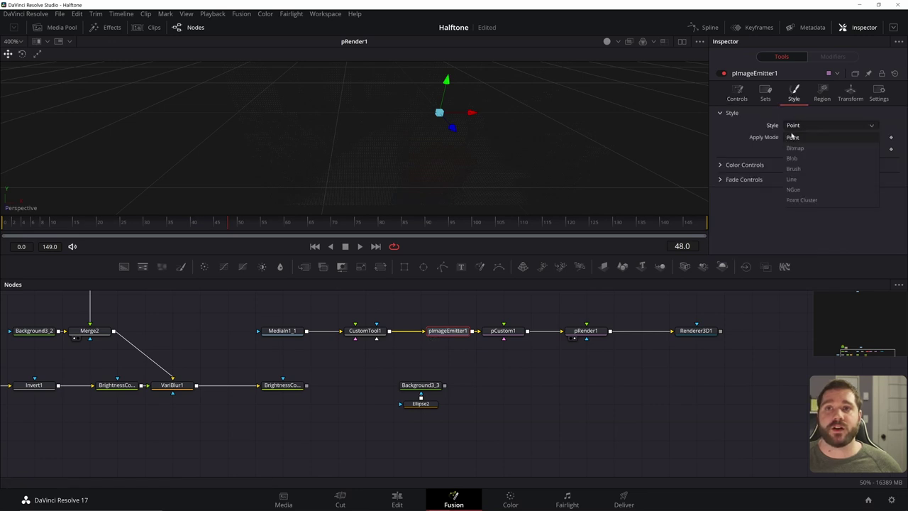
{"action": "left_click", "coordinate": [795, 148]}
{"action": "left_click_drag", "start_coordinate": [443, 385], "coordinate": [448, 325]}
{"action": "left_click_drag", "start_coordinate": [348, 132], "coordinate": [374, 154]}
{"action": "scroll", "coordinate": [424, 129], "scroll_direction": "up", "scroll_amount": 5}
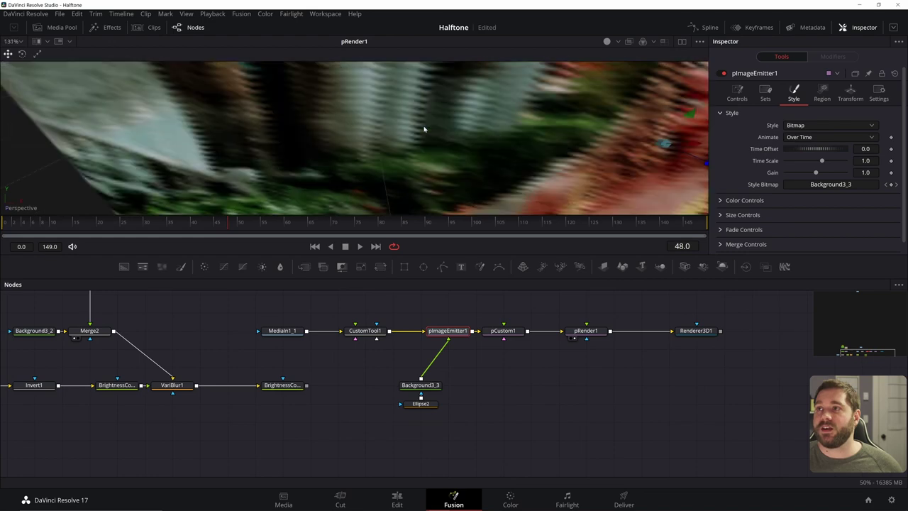
{"action": "scroll", "coordinate": [424, 129], "scroll_direction": "down", "scroll_amount": 5}
{"action": "scroll", "coordinate": [424, 129], "scroll_direction": "up", "scroll_amount": 3}
{"action": "scroll", "coordinate": [503, 147], "scroll_direction": "down", "scroll_amount": 5}
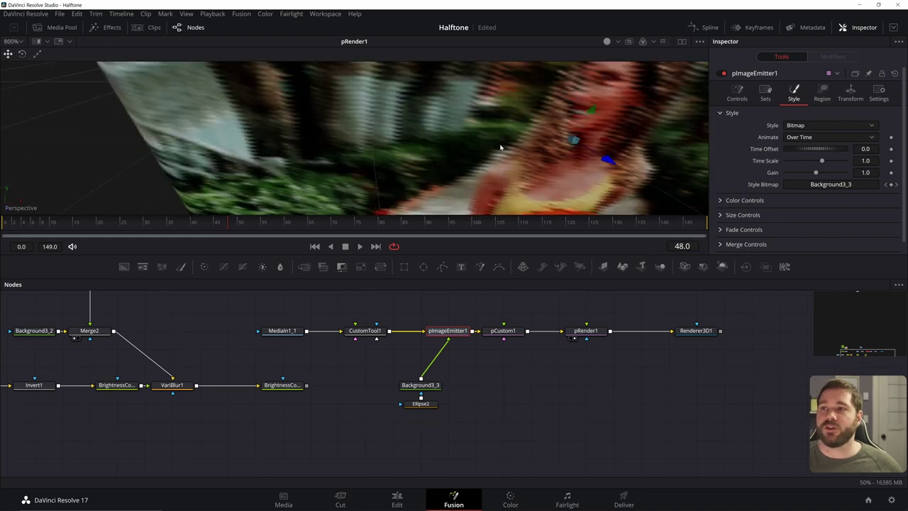
{"action": "left_click_drag", "start_coordinate": [420, 384], "coordinate": [448, 384]}
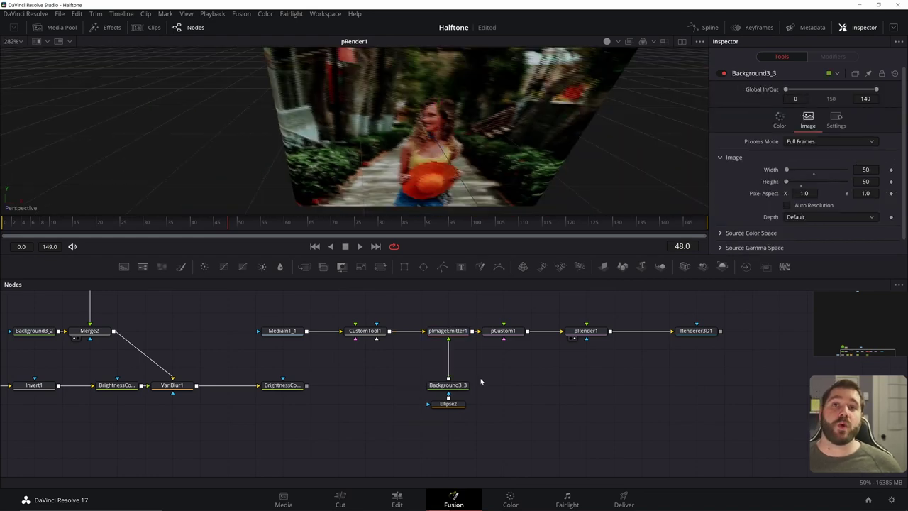
- Set the pCustom node's particle Size expression to (3-(r+g+b))*(n1/1000)
{"action": "scroll", "coordinate": [482, 383], "scroll_direction": "up", "scroll_amount": 3}
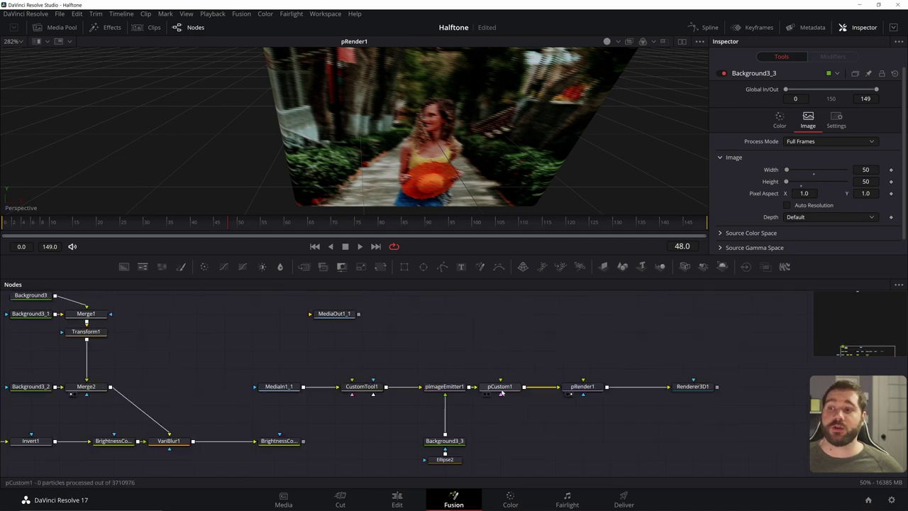
{"action": "left_click", "coordinate": [494, 388]}
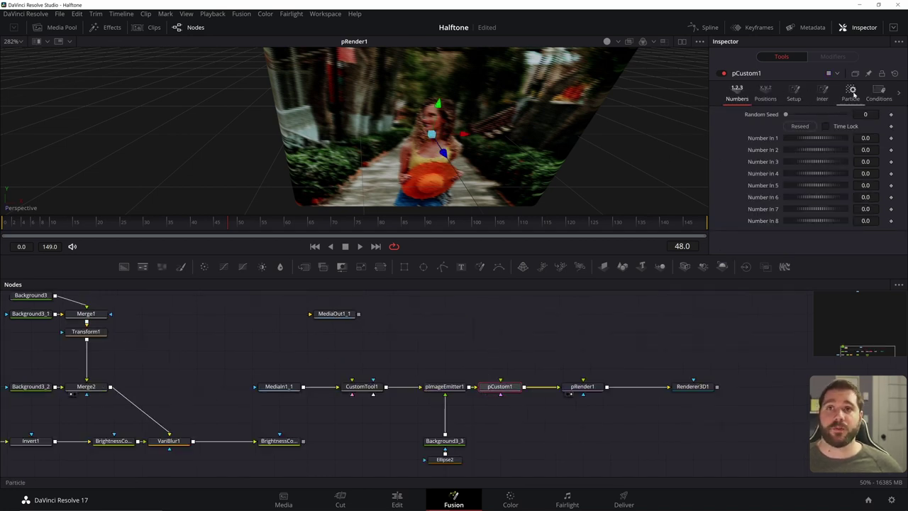
{"action": "left_click", "coordinate": [851, 90]}
{"action": "scroll", "coordinate": [802, 163], "scroll_direction": "down", "scroll_amount": 5}
{"action": "double_click", "coordinate": [801, 165]}
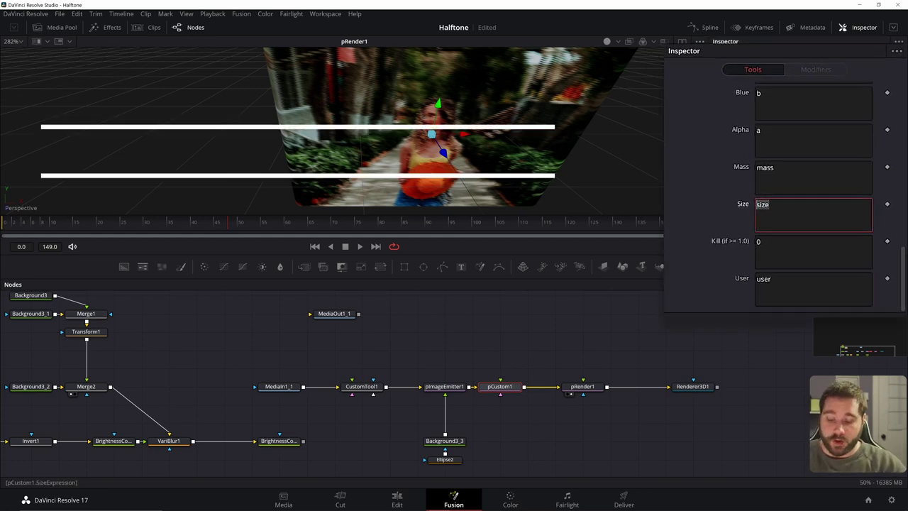
{"action": "type", "text": "(3"}
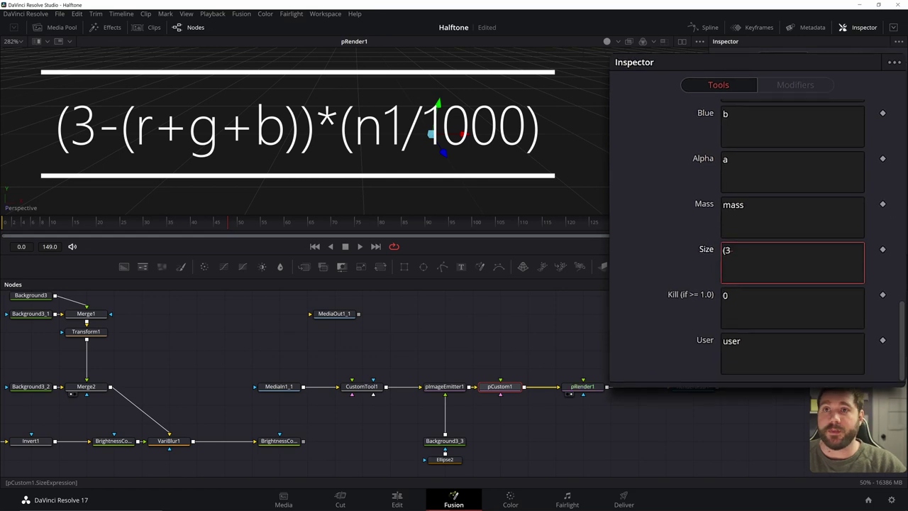
{"action": "type", "text": "-(r+g"}
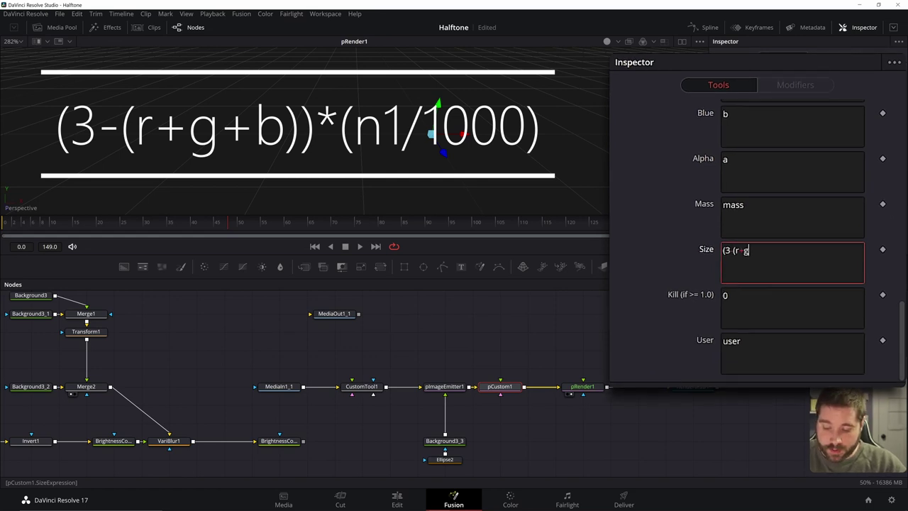
{"action": "type", "text": "+b))*"}
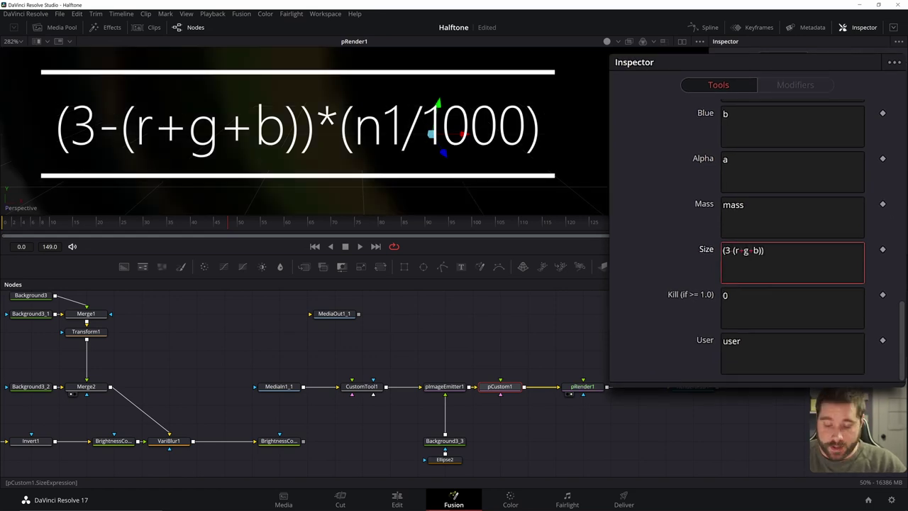
{"action": "type", "text": "(n"}
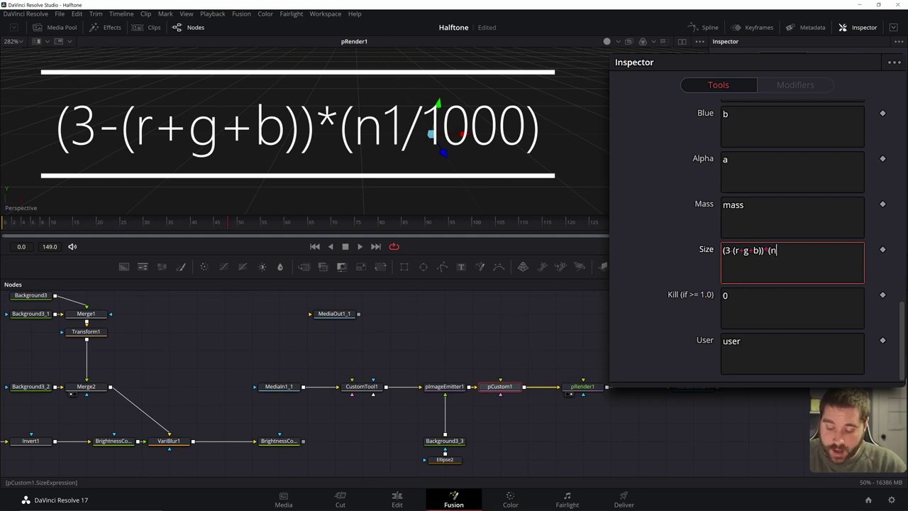
{"action": "type", "text": "1/1"}
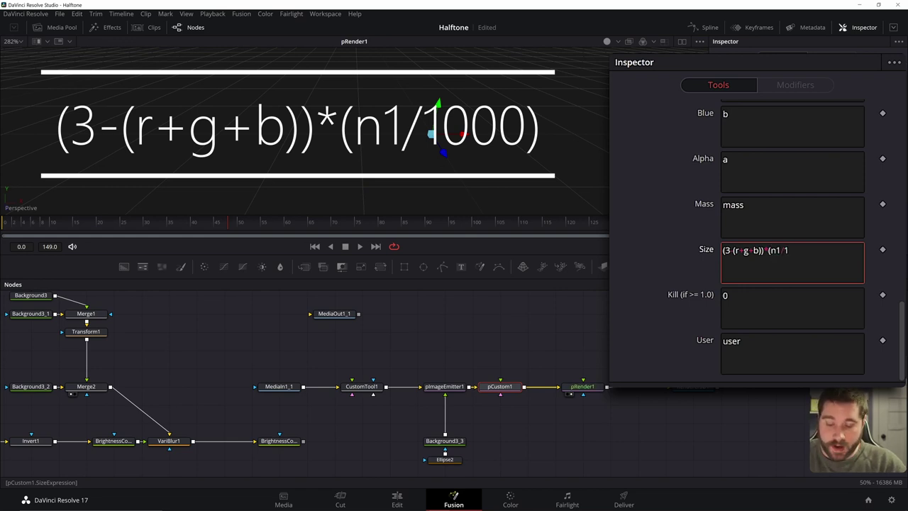
{"action": "type", "text": "000)"}
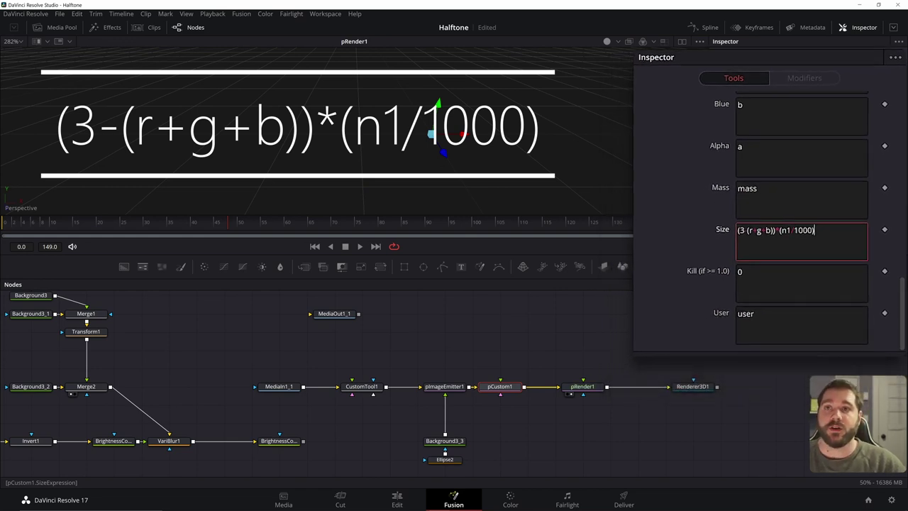
- Set the pCustom node's Number In 1 to 3 so the size expression scales the dots
{"action": "scroll", "coordinate": [742, 149], "scroll_direction": "up", "scroll_amount": 10}
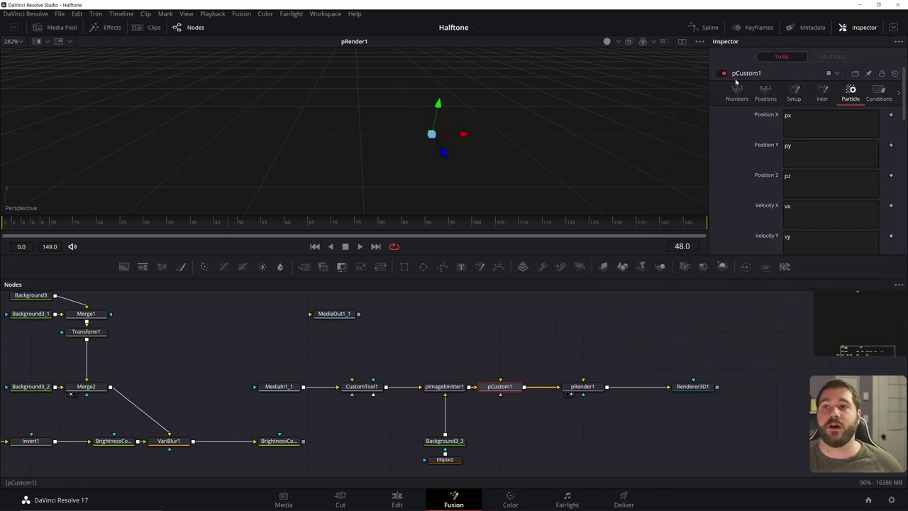
{"action": "left_click", "coordinate": [734, 94]}
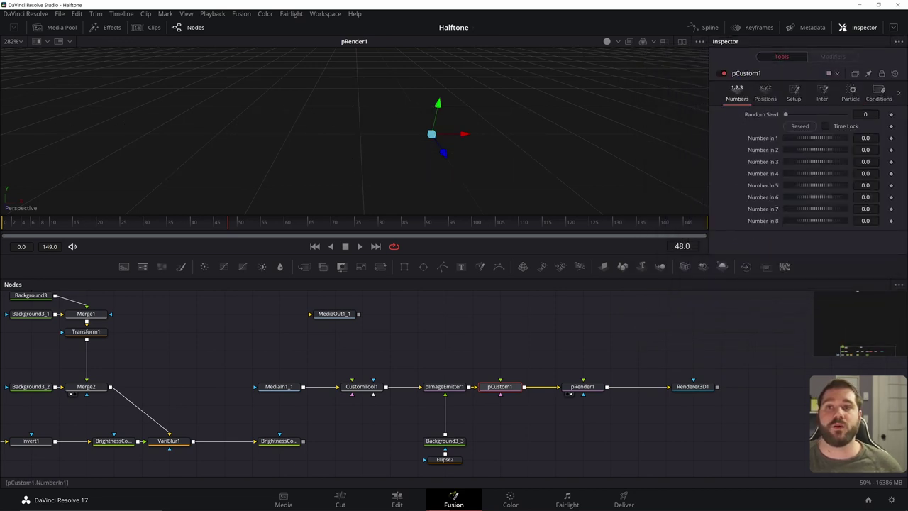
{"action": "left_click", "coordinate": [850, 94]}
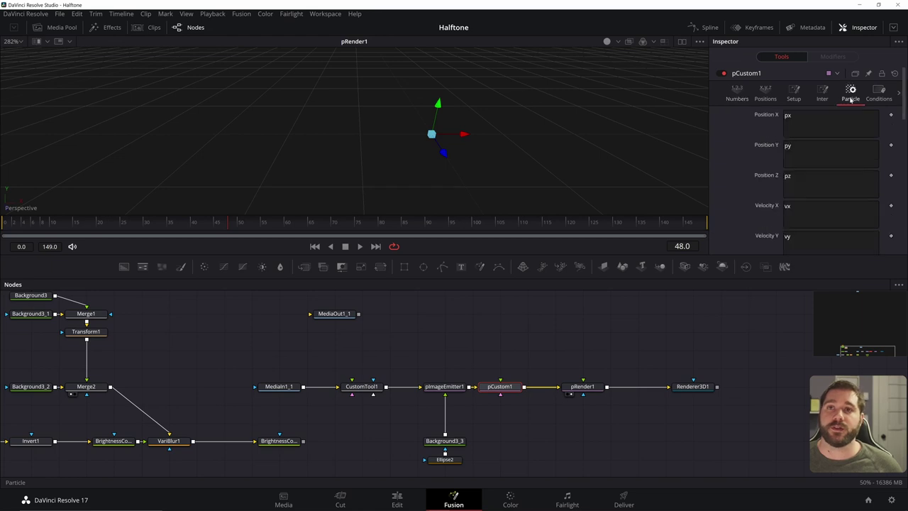
{"action": "scroll", "coordinate": [830, 171], "scroll_direction": "down", "scroll_amount": 10}
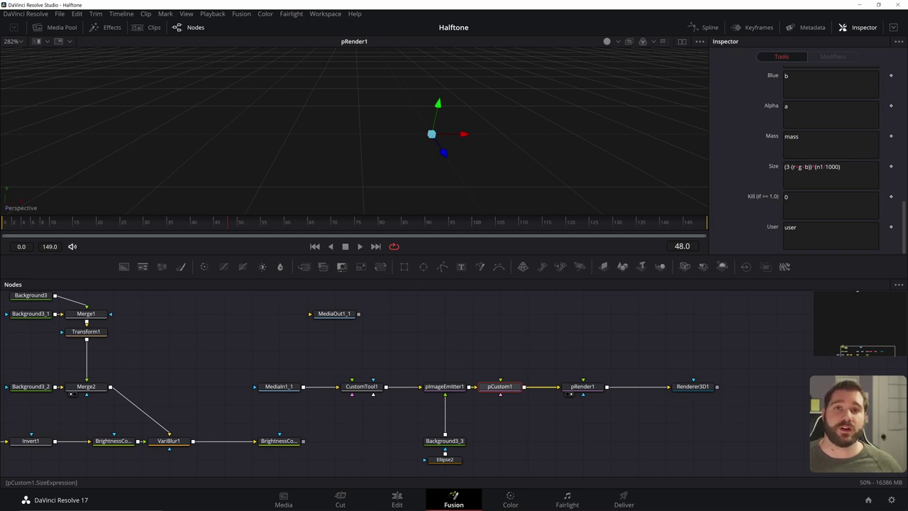
{"action": "scroll", "coordinate": [809, 163], "scroll_direction": "up", "scroll_amount": 10}
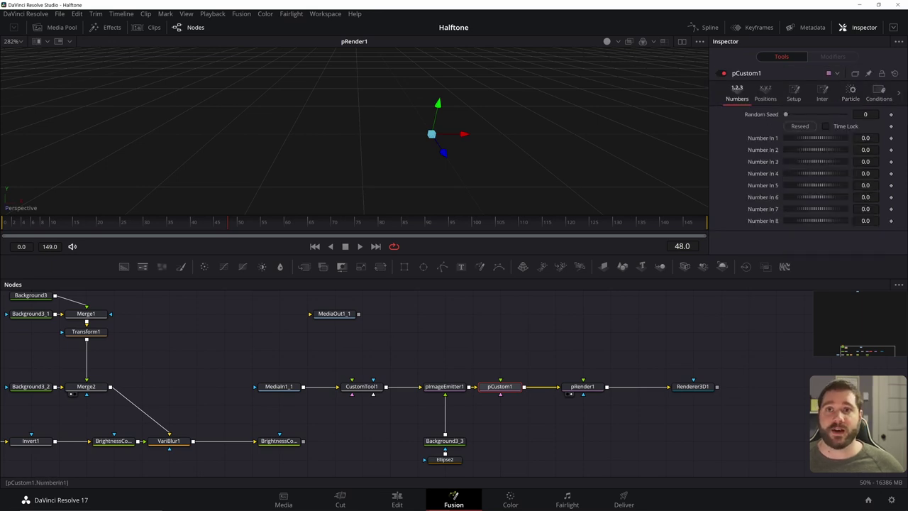
{"action": "left_click", "coordinate": [865, 138]}
{"action": "type", "text": "3"}
{"action": "key", "text": "Tab"}
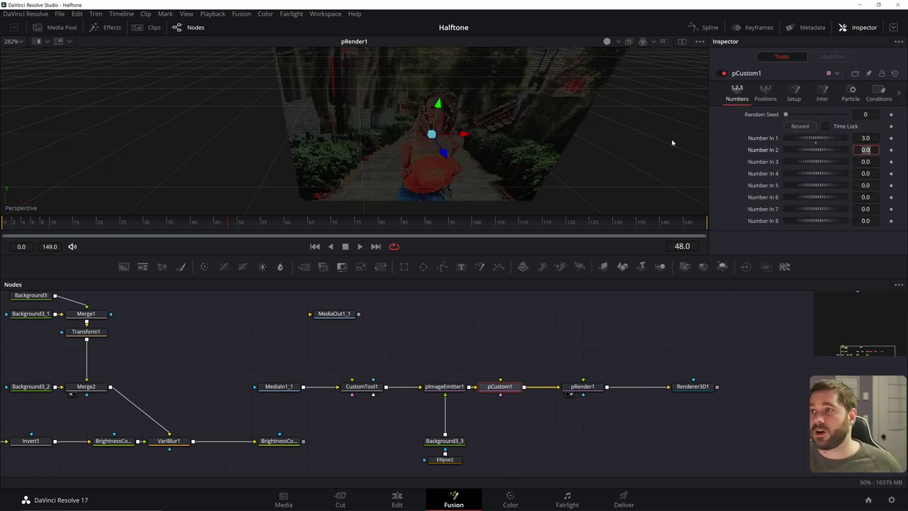
{"action": "scroll", "coordinate": [393, 122], "scroll_direction": "up", "scroll_amount": 10}
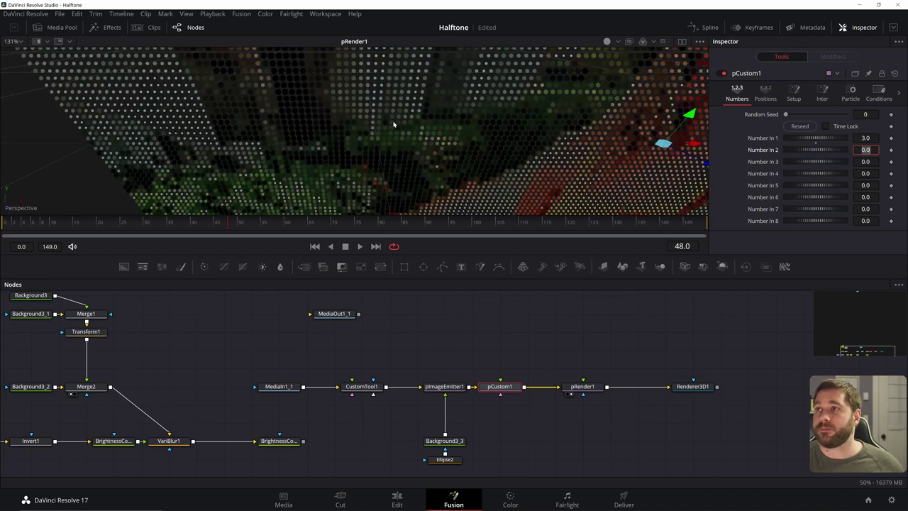
- Show the Renderer3D1 output in the viewer and examine the halftone dots up close
{"action": "scroll", "coordinate": [453, 124], "scroll_direction": "down", "scroll_amount": 10}
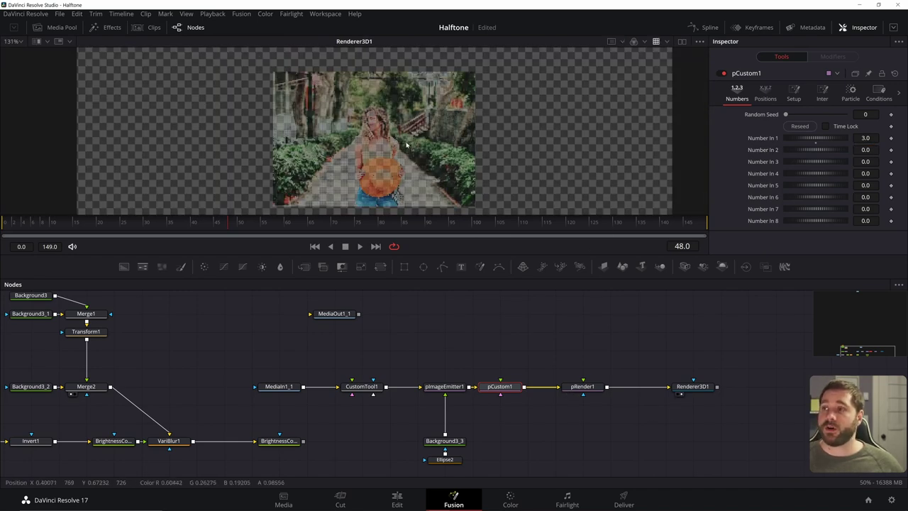
{"action": "left_click_drag", "start_coordinate": [392, 164], "coordinate": [424, 175]}
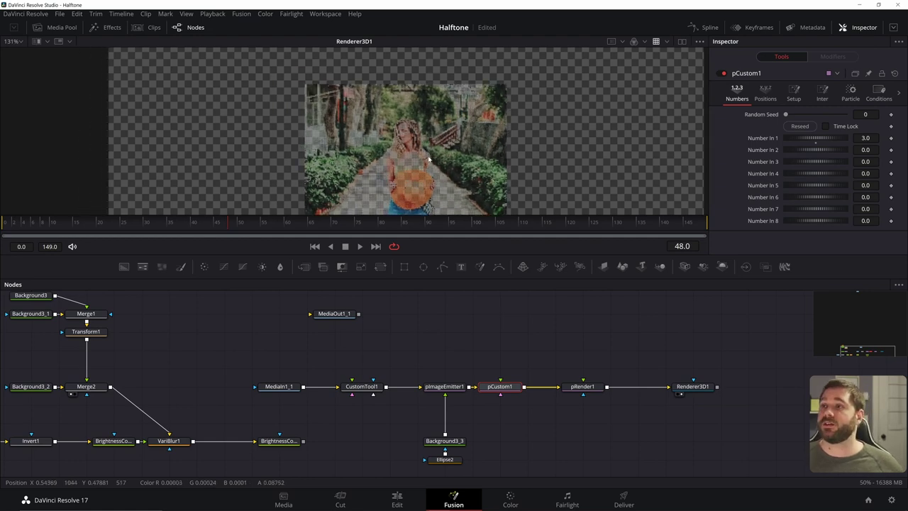
{"action": "scroll", "coordinate": [424, 175], "scroll_direction": "up", "scroll_amount": 4}
{"action": "scroll", "coordinate": [395, 126], "scroll_direction": "down", "scroll_amount": 1}
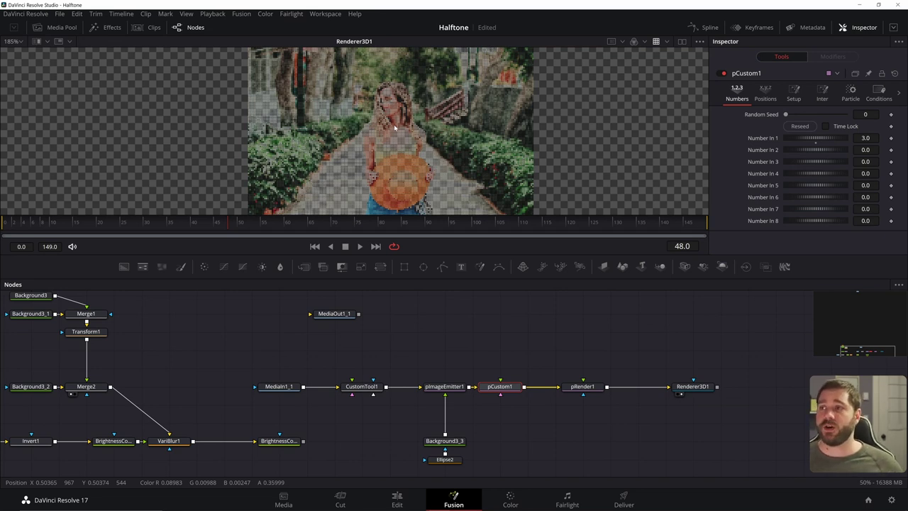
- Hide number controls 2 through 8 in the configuration of CustomTool1, leaving only Number In 1 shown
{"action": "left_click", "coordinate": [364, 387]}
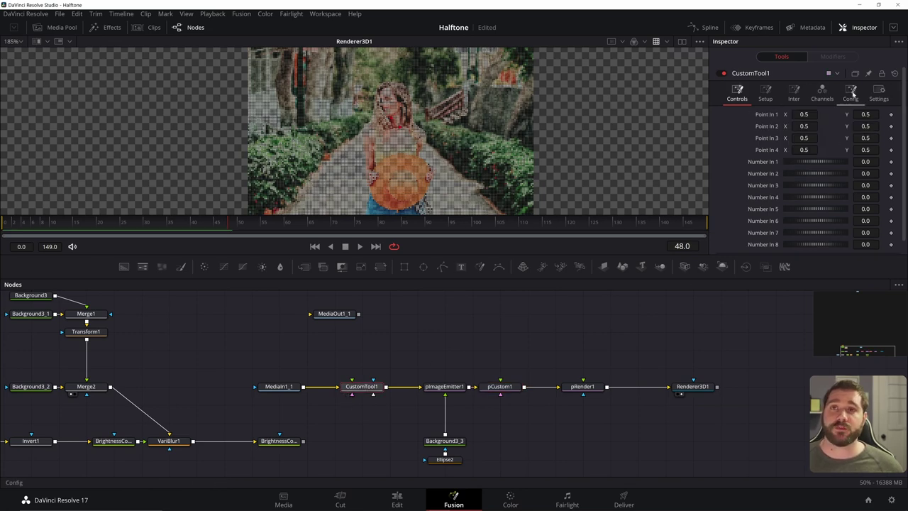
{"action": "left_click", "coordinate": [821, 92]}
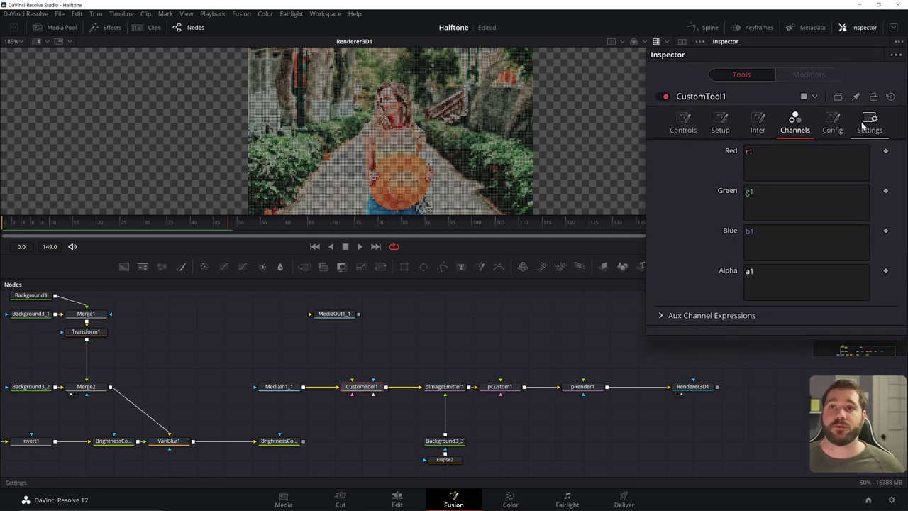
{"action": "left_click", "coordinate": [838, 113]}
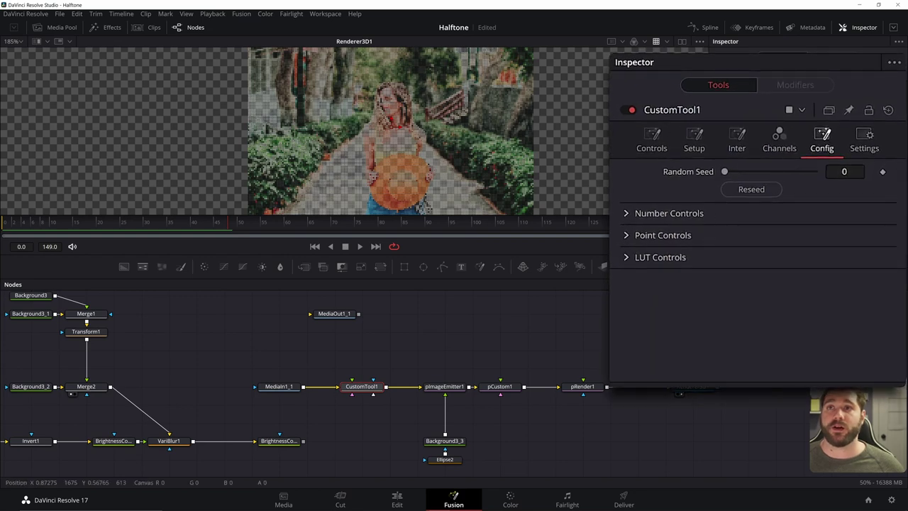
{"action": "left_click", "coordinate": [627, 213]}
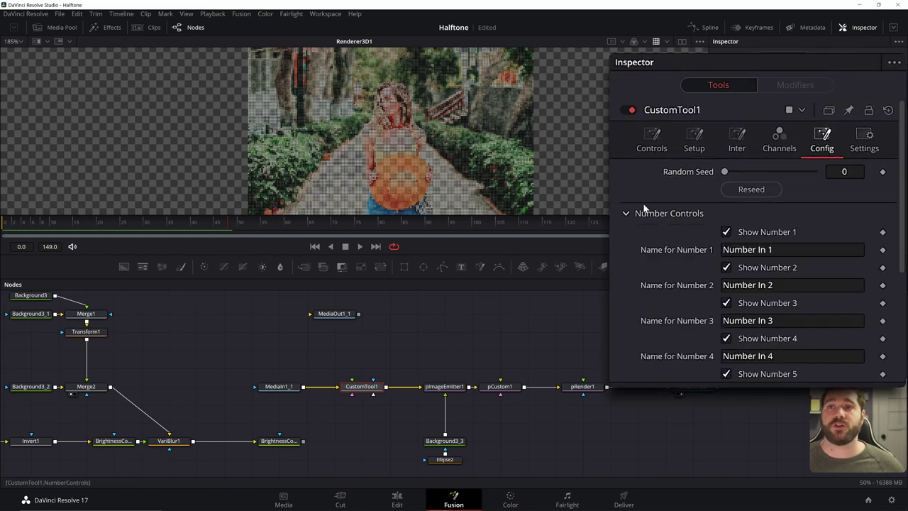
{"action": "left_click", "coordinate": [651, 139]}
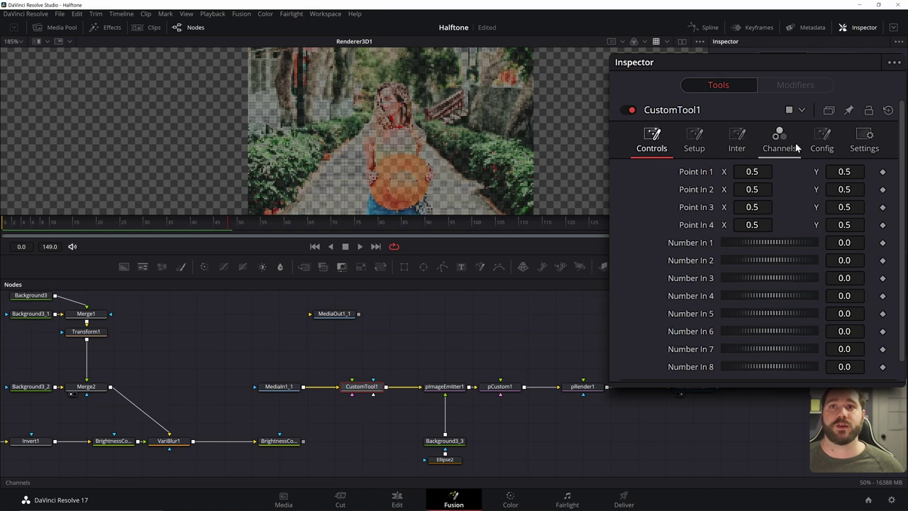
{"action": "left_click", "coordinate": [822, 138]}
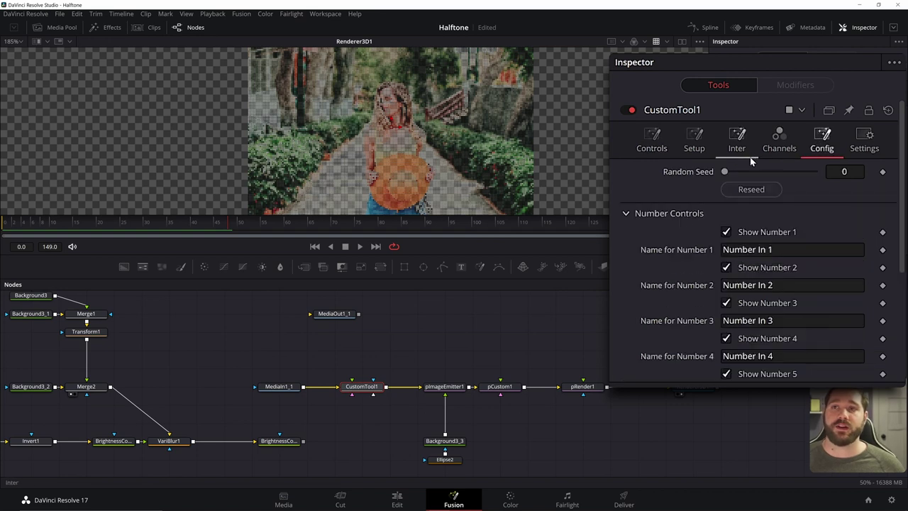
{"action": "left_click", "coordinate": [726, 268]}
{"action": "left_click", "coordinate": [725, 304]}
{"action": "left_click", "coordinate": [726, 339]}
{"action": "left_click", "coordinate": [725, 374]}
{"action": "scroll", "coordinate": [742, 334], "scroll_direction": "down", "scroll_amount": 3}
{"action": "left_click", "coordinate": [726, 236]}
{"action": "left_click", "coordinate": [727, 272]}
{"action": "left_click", "coordinate": [727, 305]}
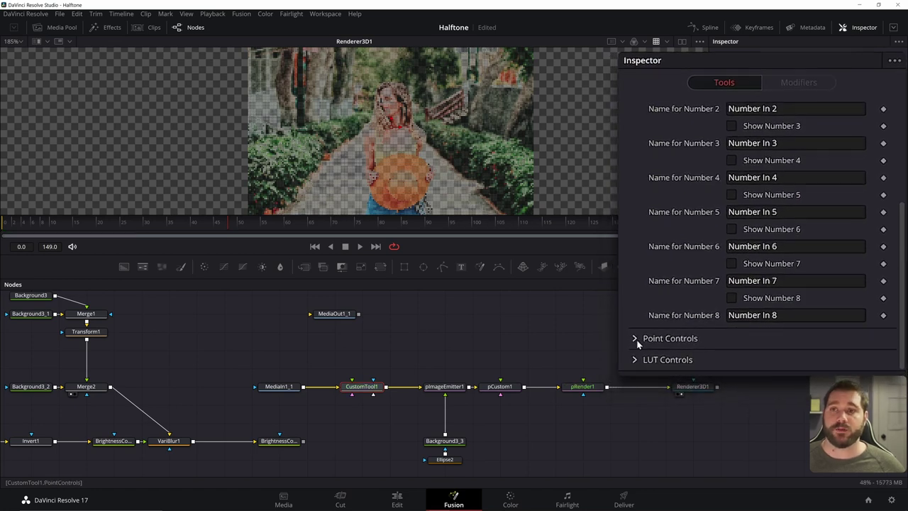
- Hide all four point controls and all four LUT controls of CustomTool1, and save the project
{"action": "left_click", "coordinate": [635, 341]}
{"action": "scroll", "coordinate": [681, 312], "scroll_direction": "down", "scroll_amount": 5}
{"action": "left_click", "coordinate": [738, 208]}
{"action": "left_click", "coordinate": [741, 240]}
{"action": "left_click", "coordinate": [744, 265]}
{"action": "left_click", "coordinate": [747, 286]}
{"action": "left_click", "coordinate": [669, 311]}
{"action": "scroll", "coordinate": [695, 290], "scroll_direction": "down", "scroll_amount": 5}
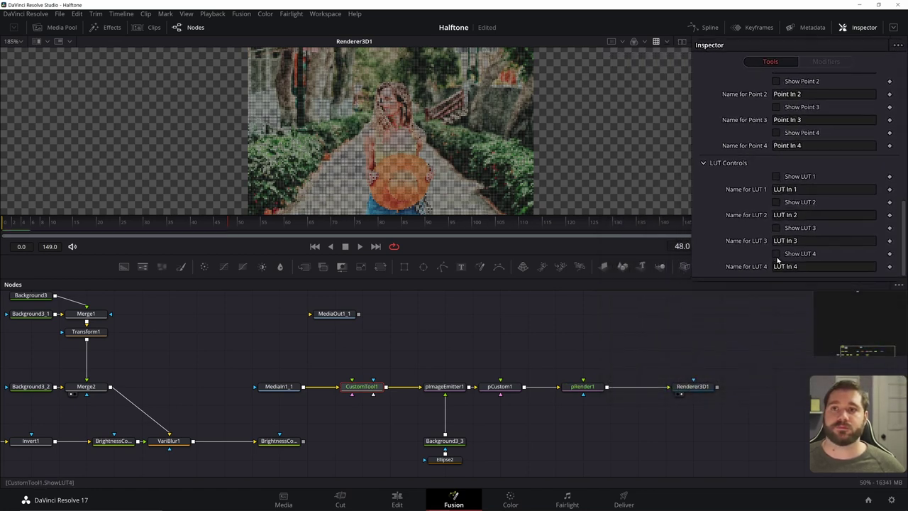
{"action": "scroll", "coordinate": [777, 259], "scroll_direction": "up", "scroll_amount": 10}
{"action": "left_click", "coordinate": [738, 94]}
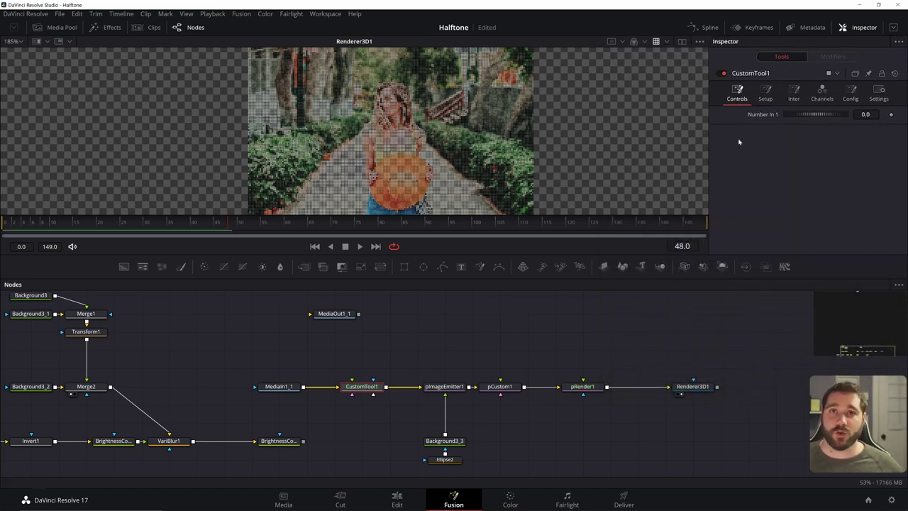
{"action": "key", "text": "ctrl+s"}
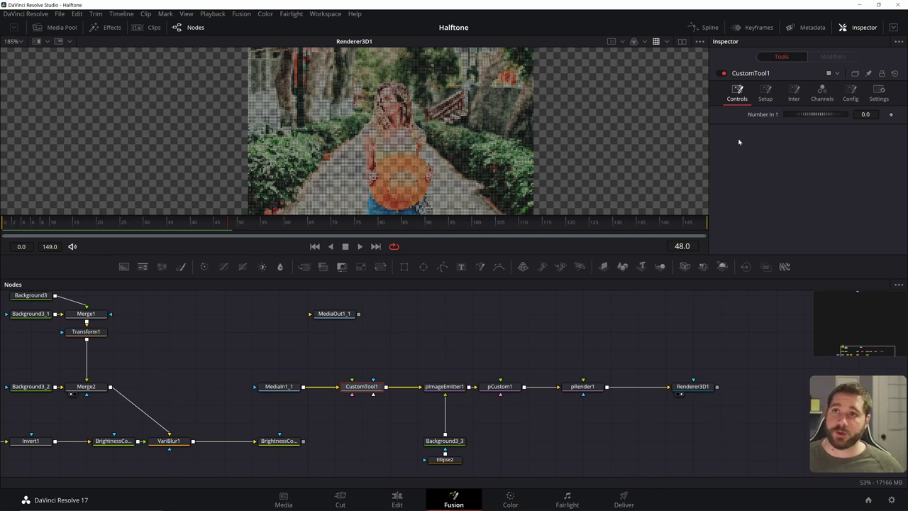
- Set CustomTool1's Red channel expression to floor(c1*n1)/n1
{"action": "left_click", "coordinate": [822, 92]}
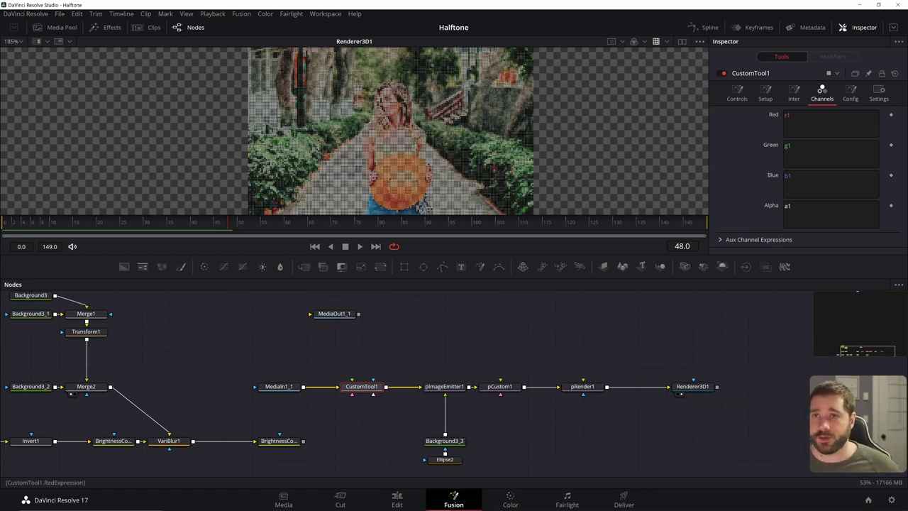
{"action": "left_click_drag", "start_coordinate": [794, 115], "coordinate": [770, 114]}
{"action": "type", "text": "floo"}
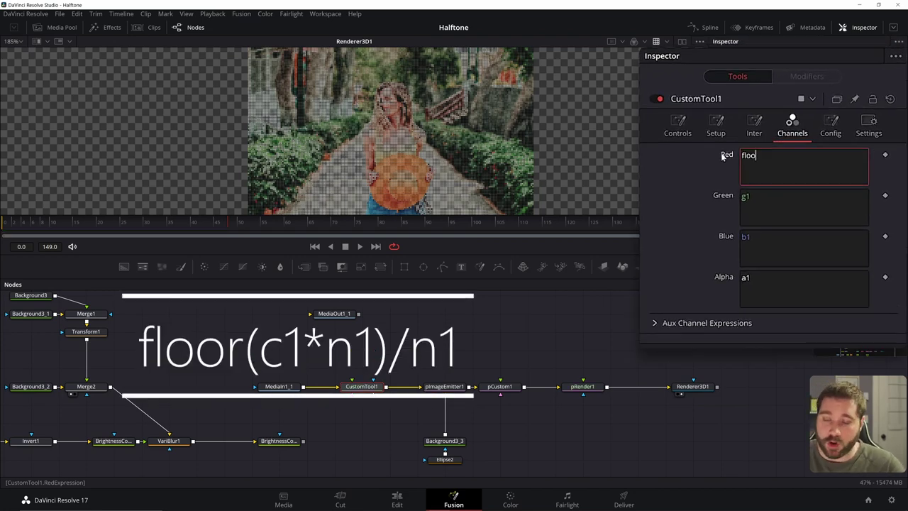
{"action": "type", "text": "r("}
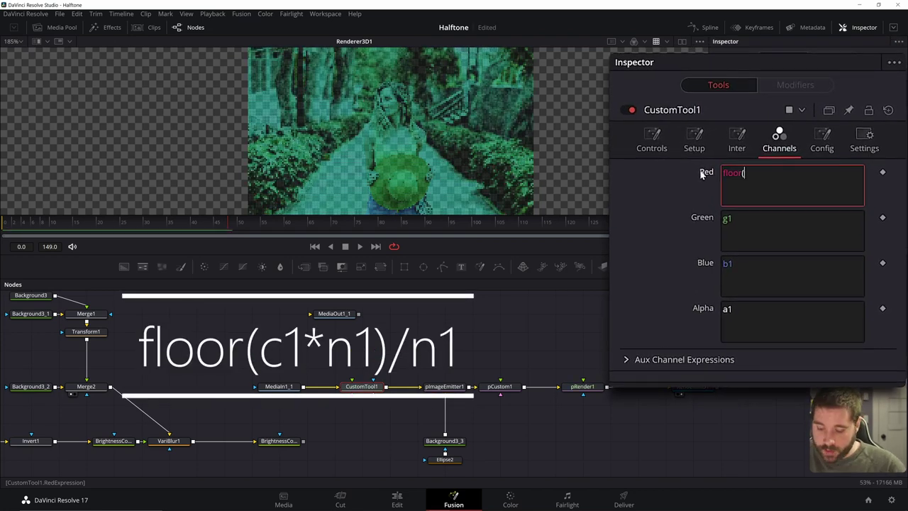
{"action": "type", "text": "c1"}
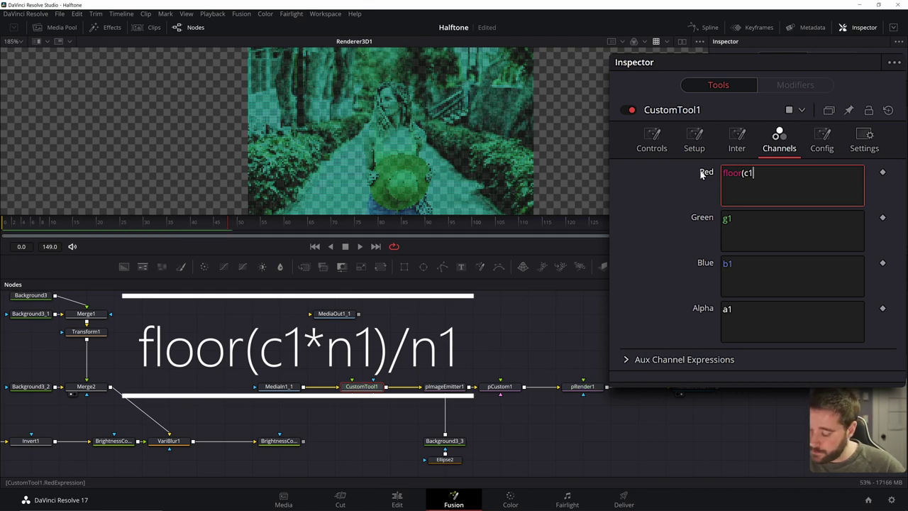
{"action": "type", "text": "*n1"}
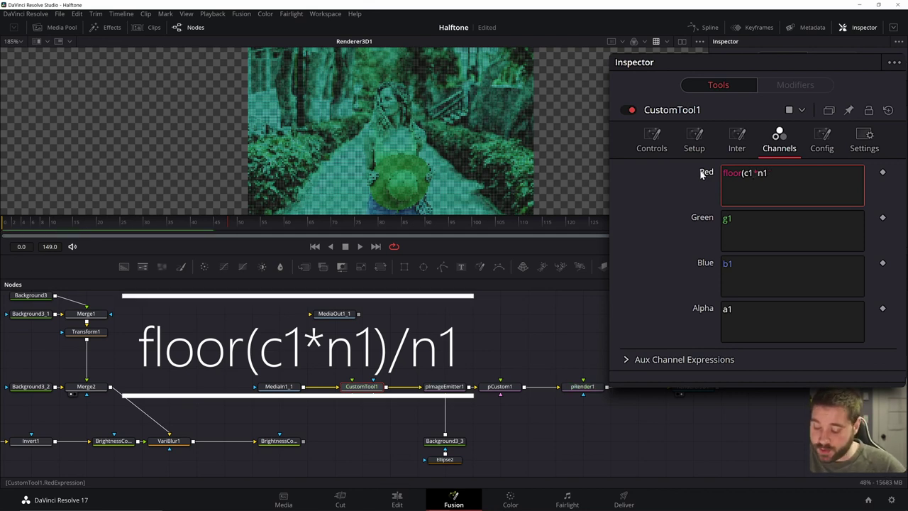
{"action": "type", "text": ")"}
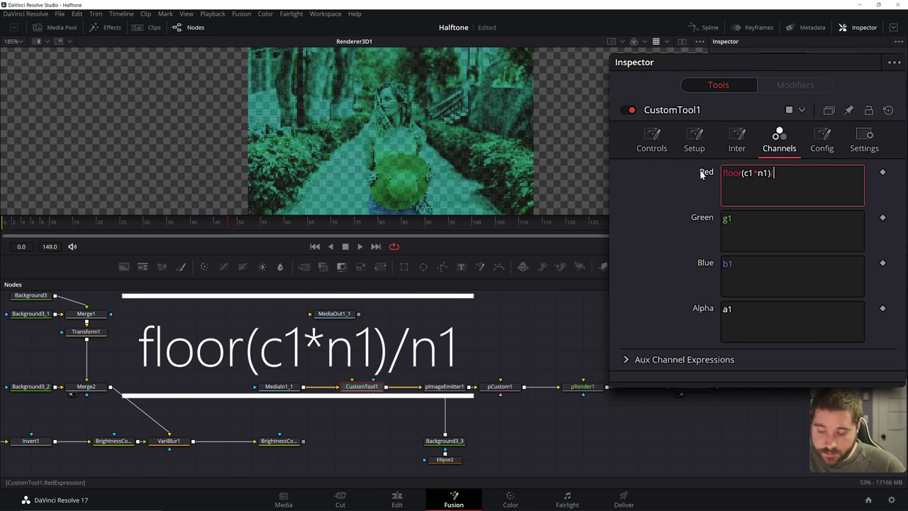
{"action": "type", "text": "/n1"}
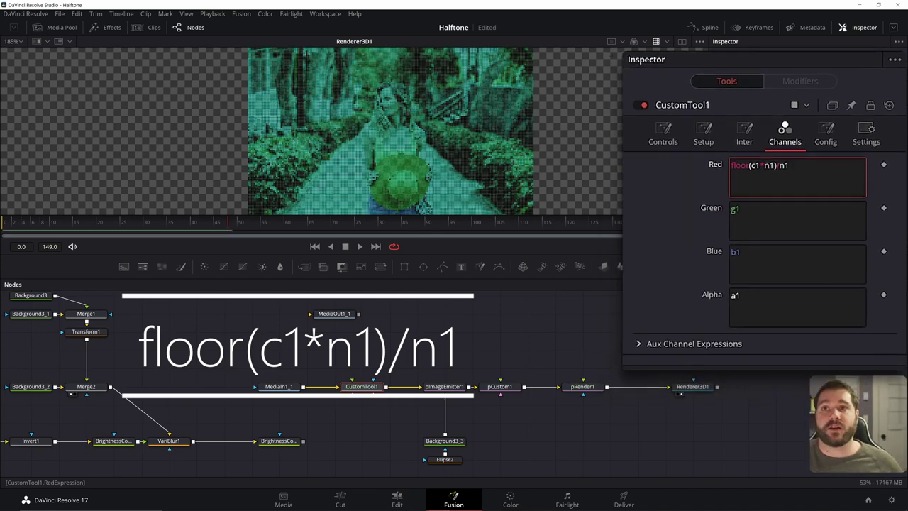
- Copy the Red expression floor(c1*n1)/n1 into CustomTool1's Green and Blue channels
{"action": "left_click_drag", "start_coordinate": [789, 172], "coordinate": [722, 172]}
{"action": "key", "text": "ctrl+c"}
{"action": "left_click", "coordinate": [787, 151]}
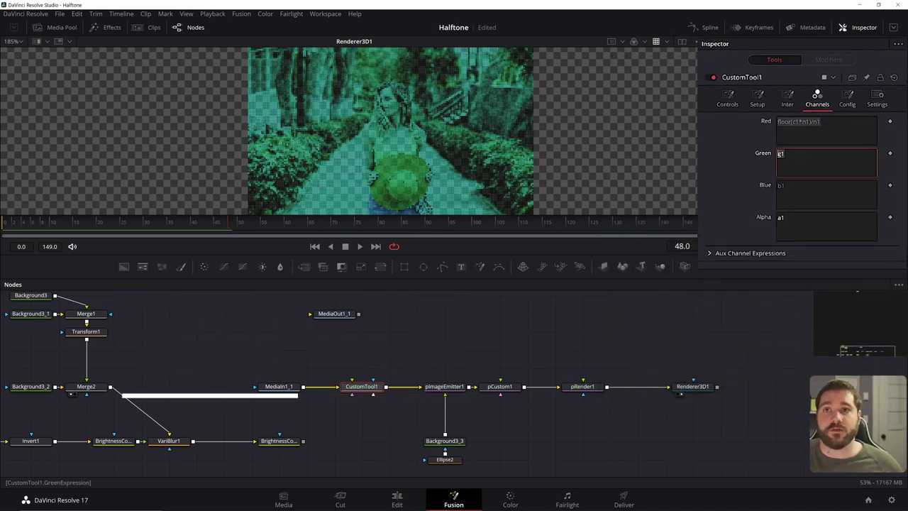
{"action": "key", "text": "ctrl+a"}
{"action": "key", "text": "ctrl+v"}
{"action": "left_click", "coordinate": [786, 177]}
{"action": "key", "text": "ctrl+a"}
{"action": "key", "text": "ctrl+v"}
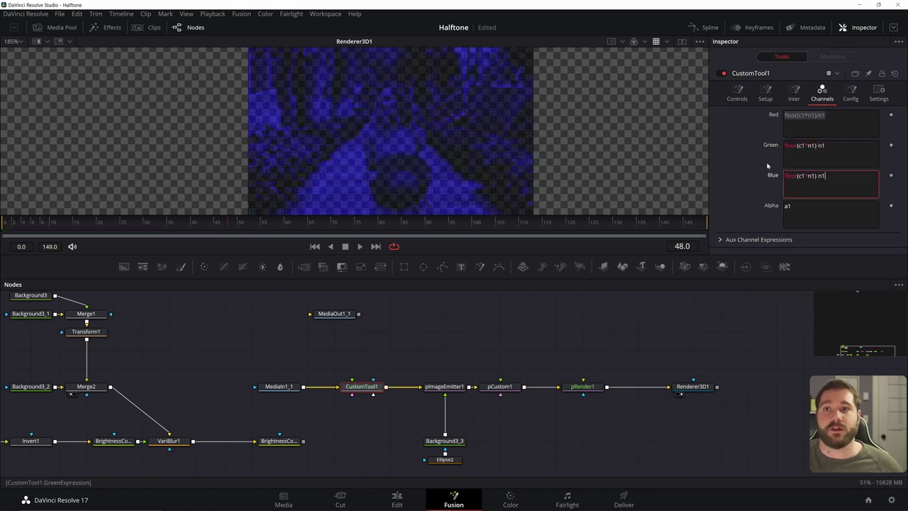
- Try CustomTool1's Number In 1 at 25, and settle on 5 for stronger color posterization
{"action": "left_click", "coordinate": [737, 92]}
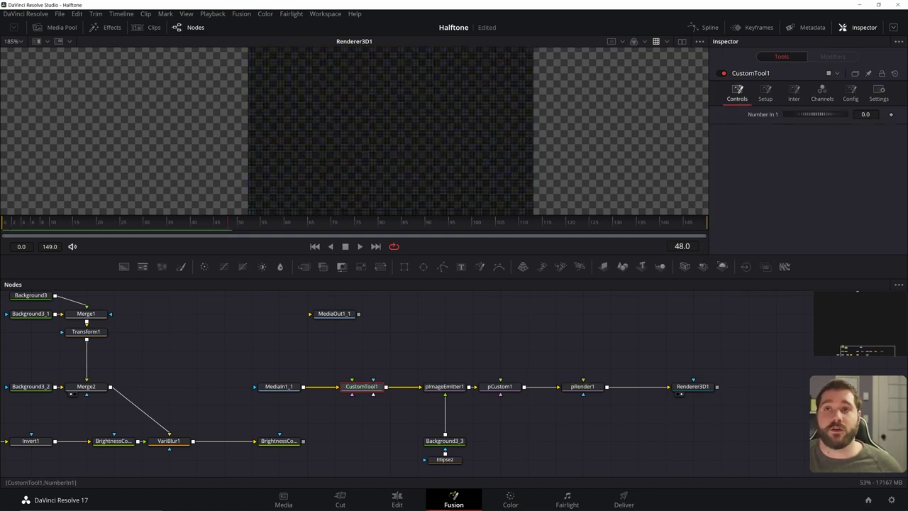
{"action": "double_click", "coordinate": [865, 114]}
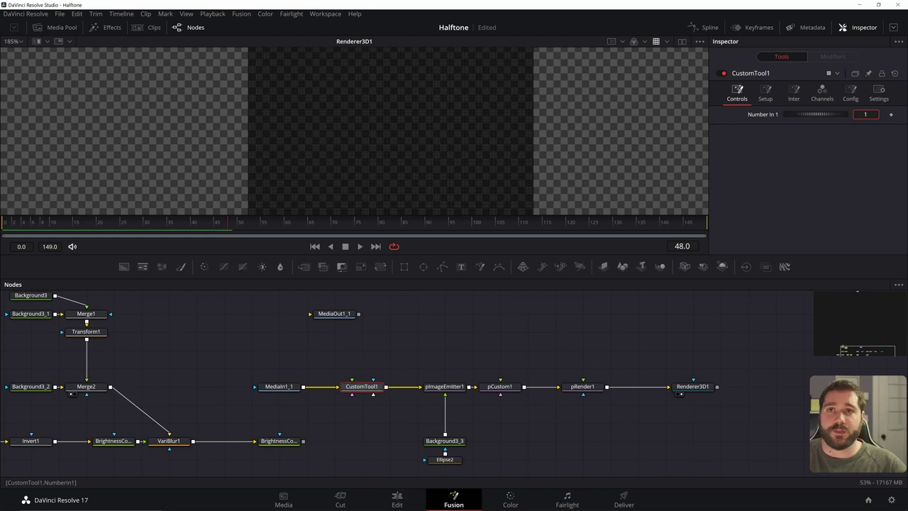
{"action": "key", "text": "Return"}
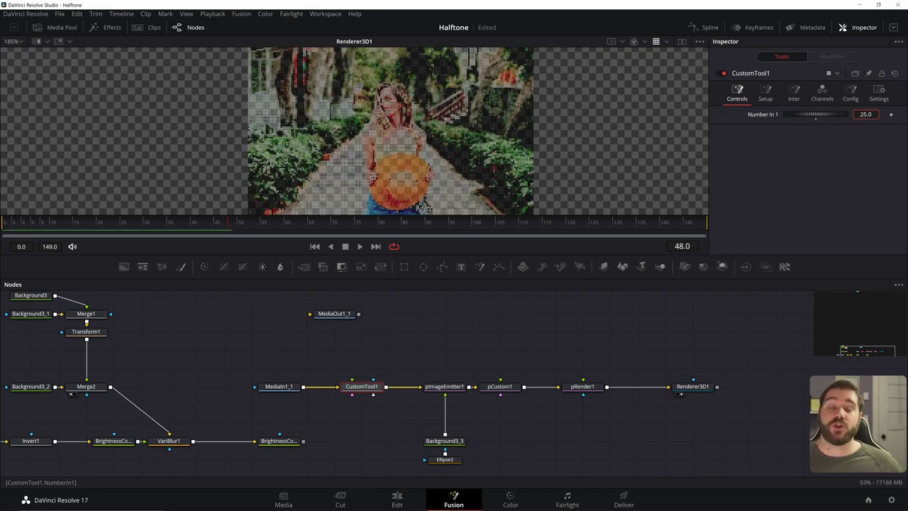
{"action": "left_click", "coordinate": [865, 114]}
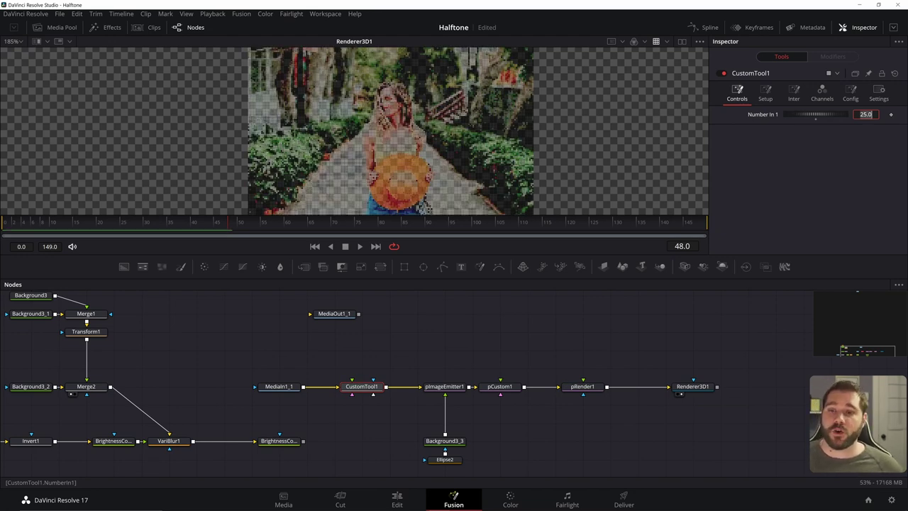
{"action": "type", "text": "5"}
{"action": "key", "text": "Return"}
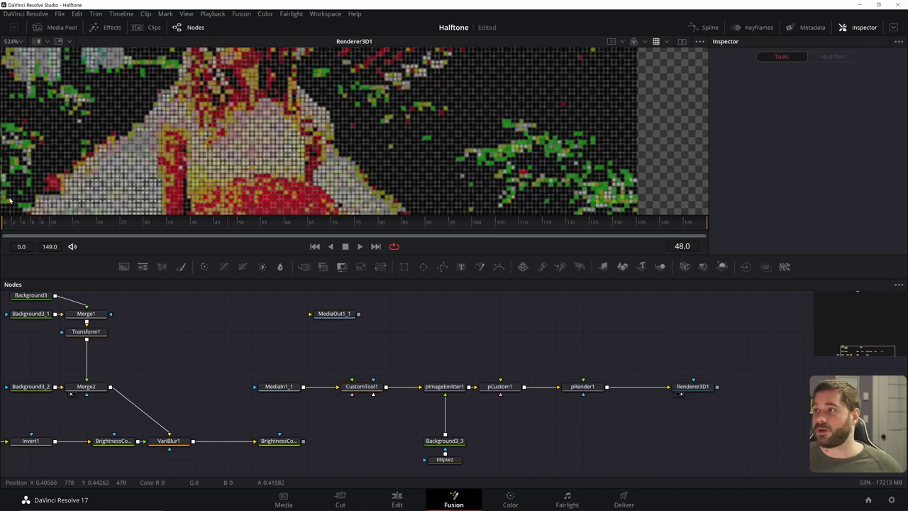
- Add a white Background node and merge it behind the Renderer3D1 output
{"action": "left_click", "coordinate": [126, 267]}
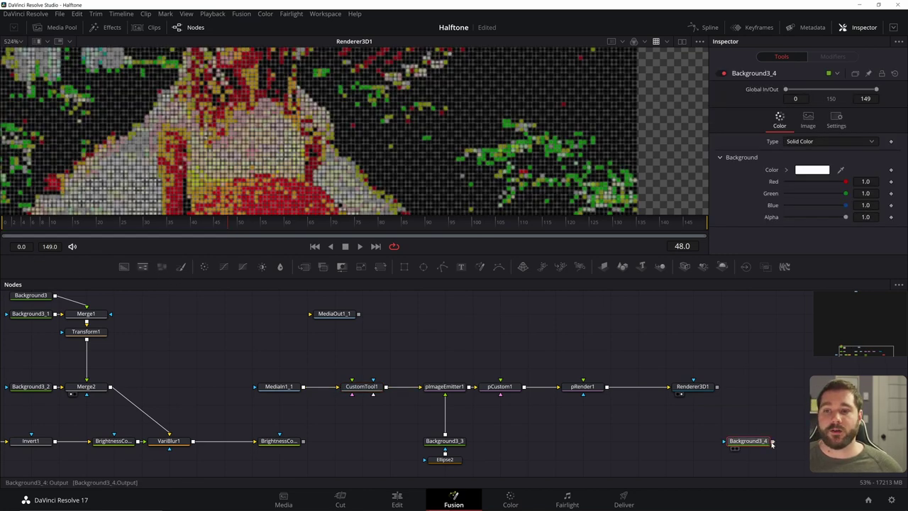
{"action": "left_click_drag", "start_coordinate": [772, 440], "coordinate": [718, 387]}
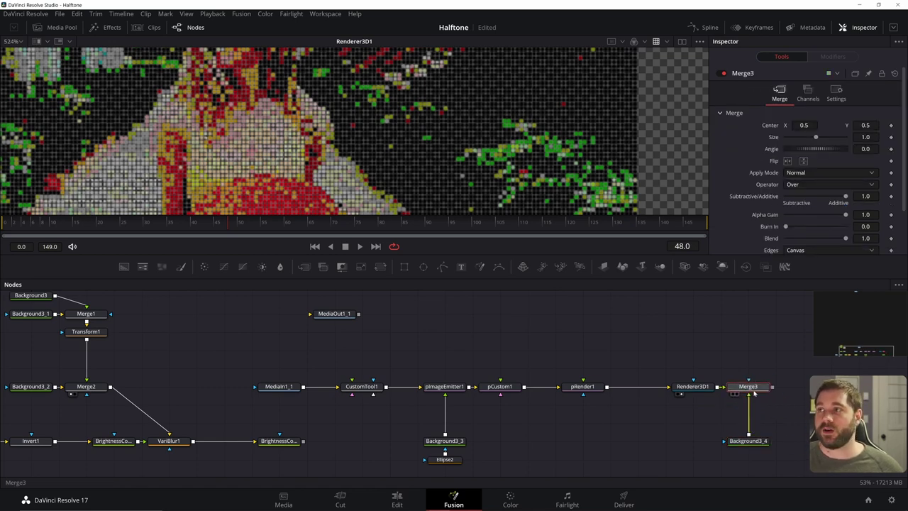
{"action": "left_click_drag", "start_coordinate": [743, 386], "coordinate": [690, 389]}
- Set the pImageEmitter1's Z translation to 1.33 so the dot image fills the frame
{"action": "scroll", "coordinate": [532, 149], "scroll_direction": "down", "scroll_amount": 5}
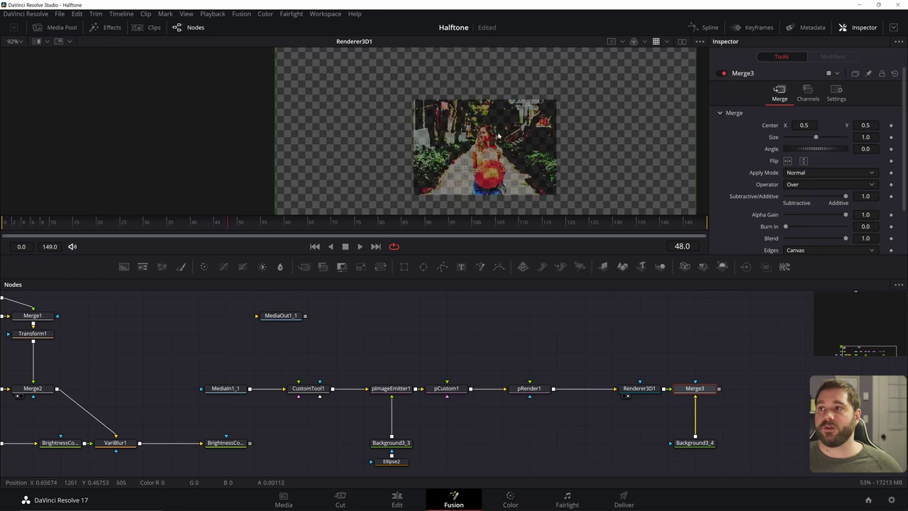
{"action": "left_click", "coordinate": [391, 388]}
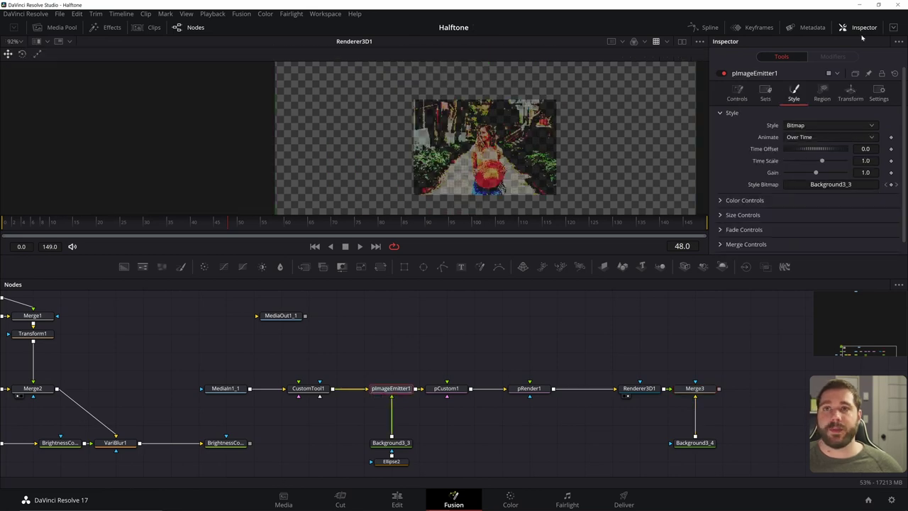
{"action": "left_click", "coordinate": [850, 92]}
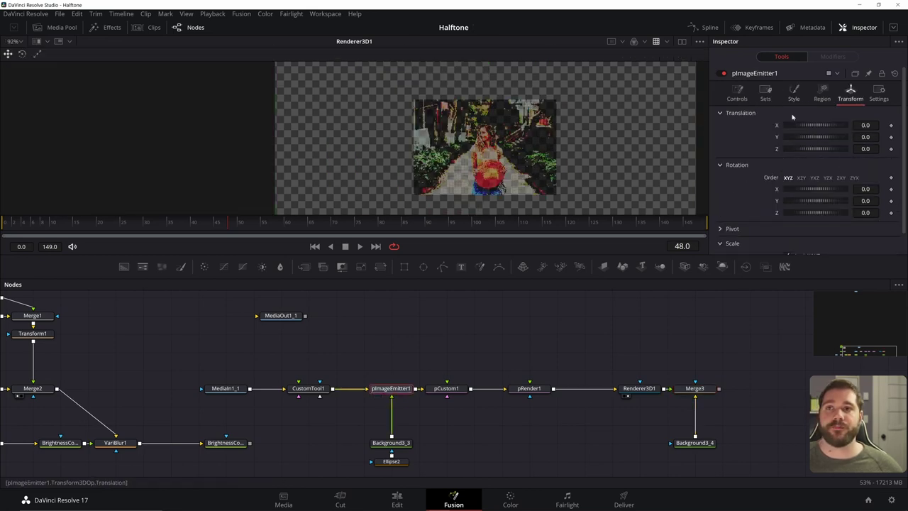
{"action": "left_click_drag", "start_coordinate": [801, 149], "coordinate": [804, 149]}
{"action": "left_click_drag", "start_coordinate": [754, 224], "coordinate": [756, 224]}
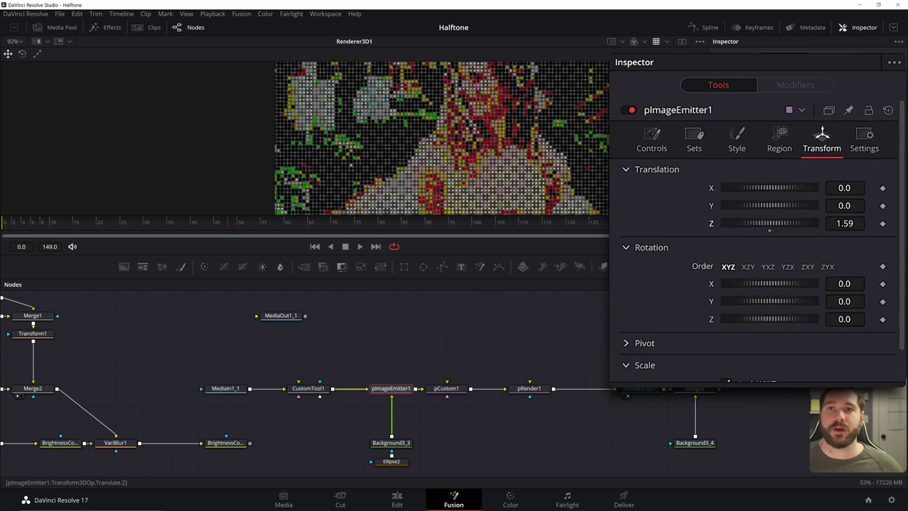
{"action": "left_click", "coordinate": [844, 223]}
{"action": "type", "text": "1.33"}
{"action": "key", "text": "Tab"}
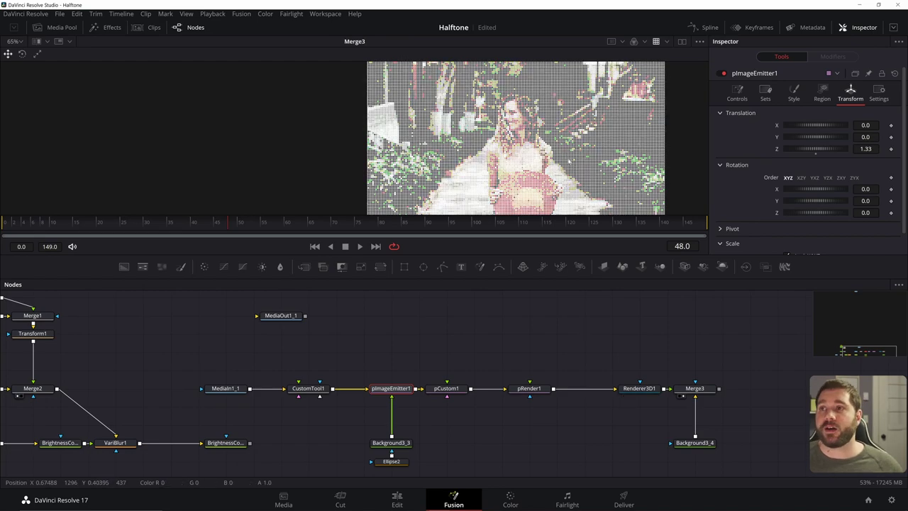
- Examine the halftone dots in the Merge3 output up close and at full-frame size
{"action": "scroll", "coordinate": [568, 161], "scroll_direction": "up", "scroll_amount": 4}
{"action": "scroll", "coordinate": [569, 162], "scroll_direction": "down", "scroll_amount": 4}
{"action": "left_click_drag", "start_coordinate": [568, 162], "coordinate": [564, 148]}
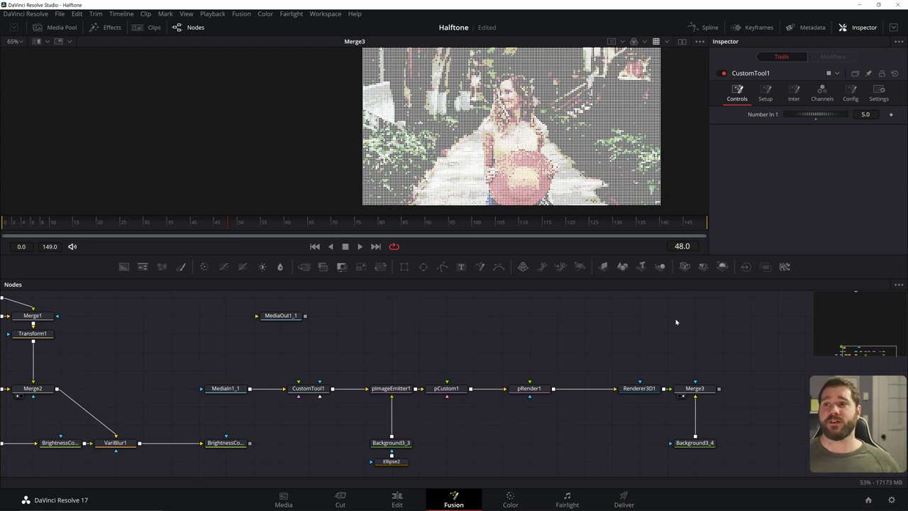
{"action": "scroll", "coordinate": [532, 130], "scroll_direction": "up", "scroll_amount": 5}
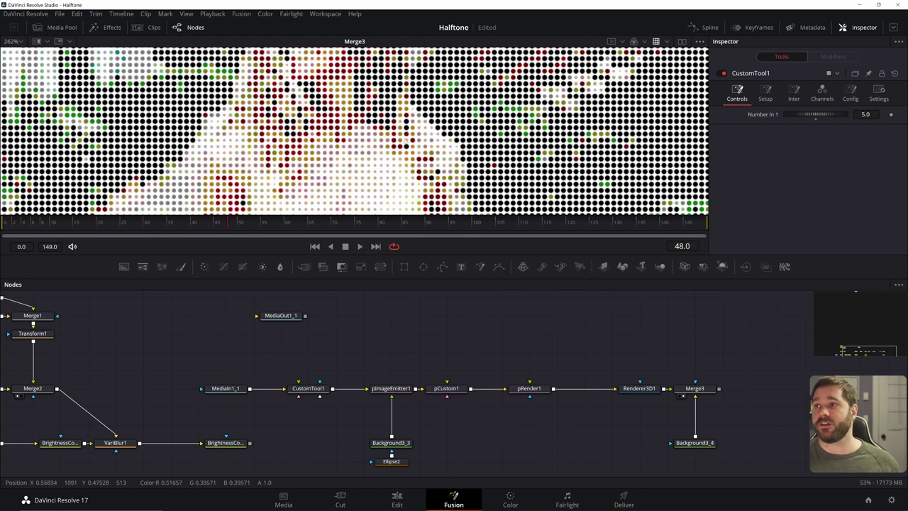
{"action": "scroll", "coordinate": [390, 145], "scroll_direction": "down", "scroll_amount": 3}
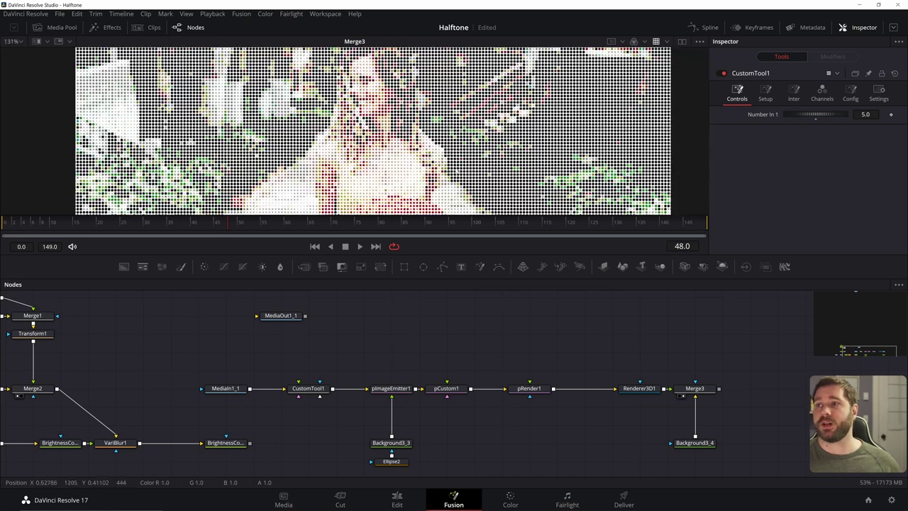
{"action": "scroll", "coordinate": [457, 168], "scroll_direction": "down", "scroll_amount": 2}
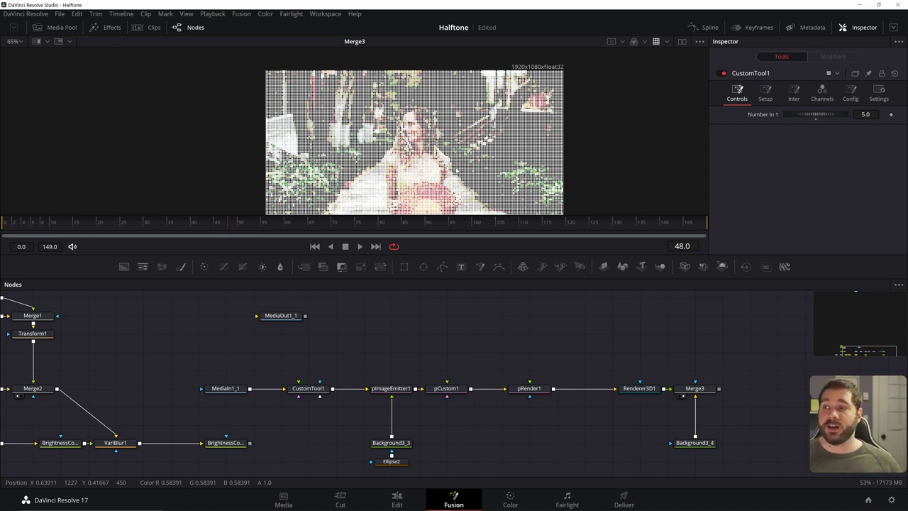
- Try a yellow-orange fill on Background3_4 with red 1.0, green about 0.77 and blue 0.0
{"action": "left_click", "coordinate": [694, 443]}
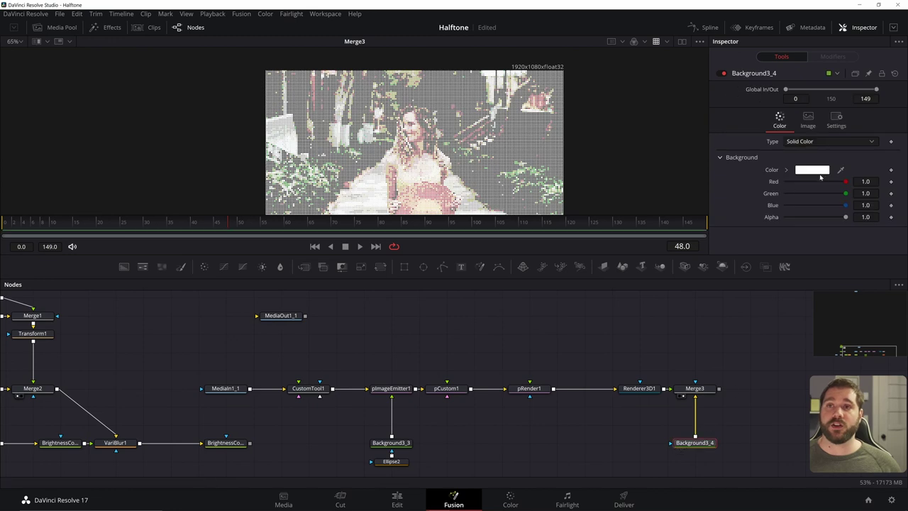
{"action": "left_click_drag", "start_coordinate": [846, 193], "coordinate": [778, 194]}
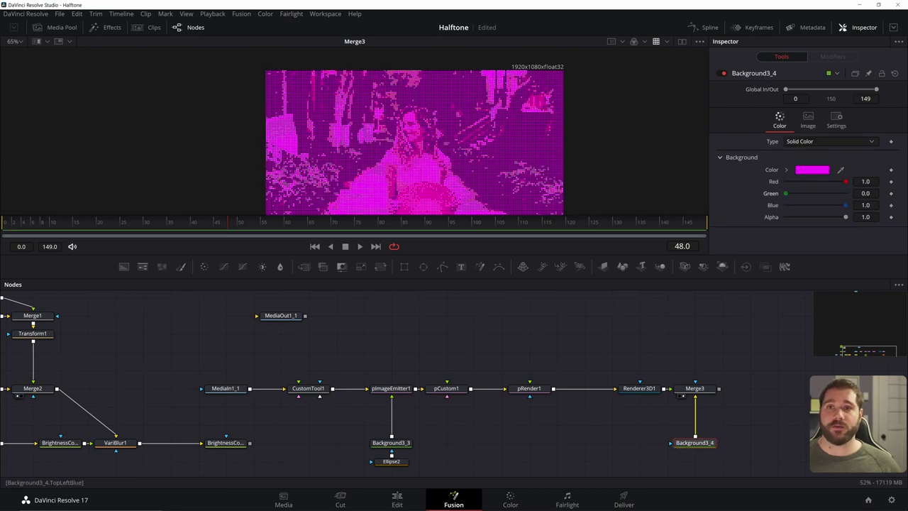
{"action": "left_click_drag", "start_coordinate": [845, 205], "coordinate": [796, 205]}
{"action": "left_click_drag", "start_coordinate": [845, 182], "coordinate": [842, 184]}
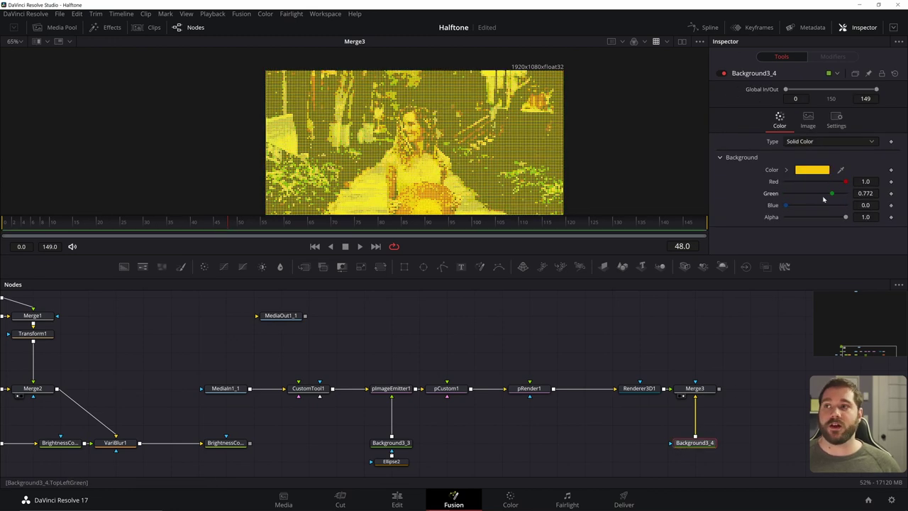
- Try pure red for the dot shape by lowering Background3_3's green and blue to 0.0
{"action": "scroll", "coordinate": [399, 371], "scroll_direction": "down", "scroll_amount": 4}
{"action": "left_click", "coordinate": [386, 382]}
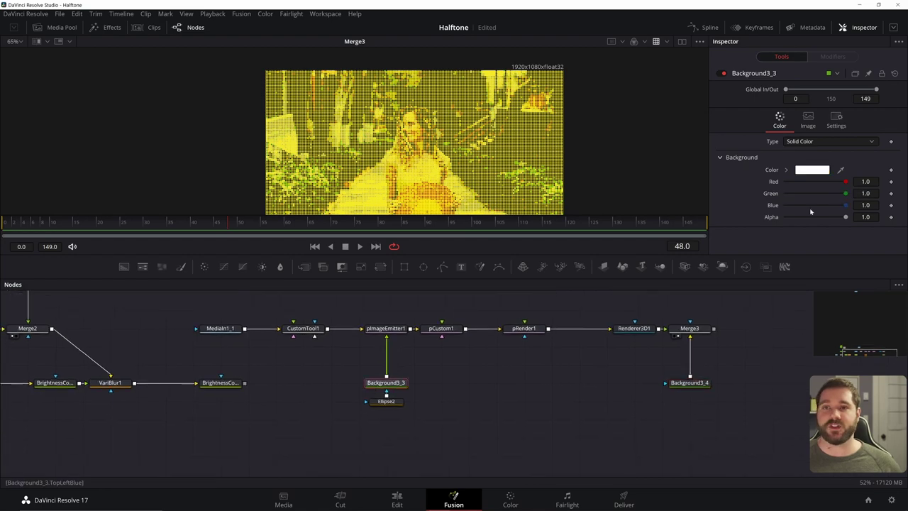
{"action": "left_click_drag", "start_coordinate": [845, 193], "coordinate": [783, 204]}
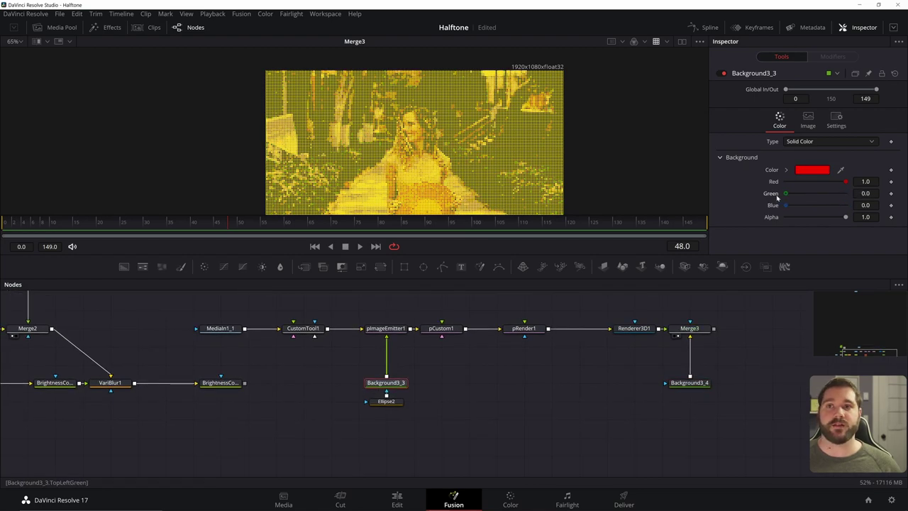
{"action": "scroll", "coordinate": [435, 183], "scroll_direction": "up", "scroll_amount": 8}
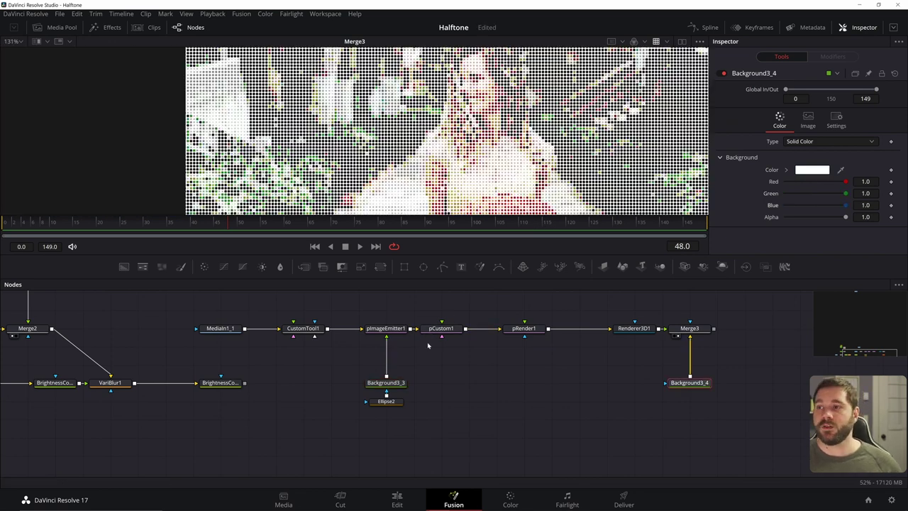
- Set pCustom1's Red particle expression to if(n2==0,r,n3)
{"action": "left_click", "coordinate": [441, 330]}
{"action": "left_click", "coordinate": [851, 92]}
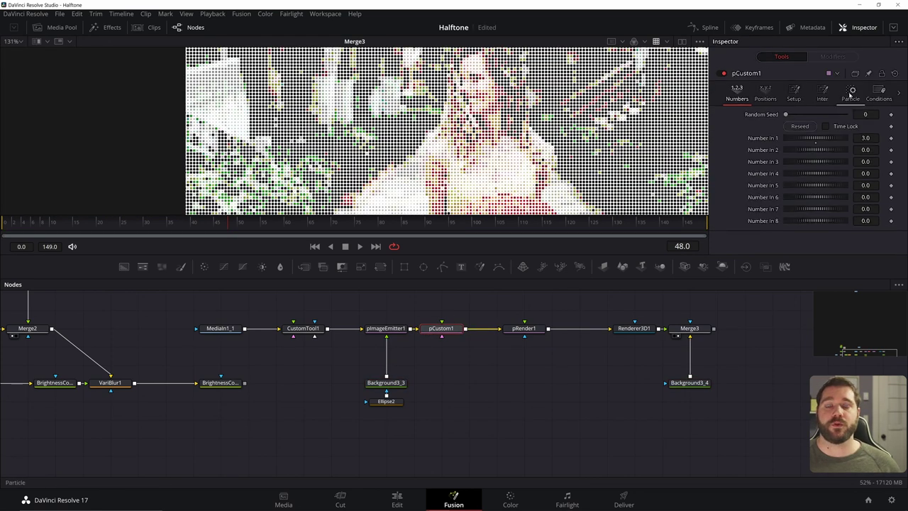
{"action": "scroll", "coordinate": [815, 177], "scroll_direction": "down", "scroll_amount": 3}
{"action": "scroll", "coordinate": [791, 205], "scroll_direction": "down", "scroll_amount": 10}
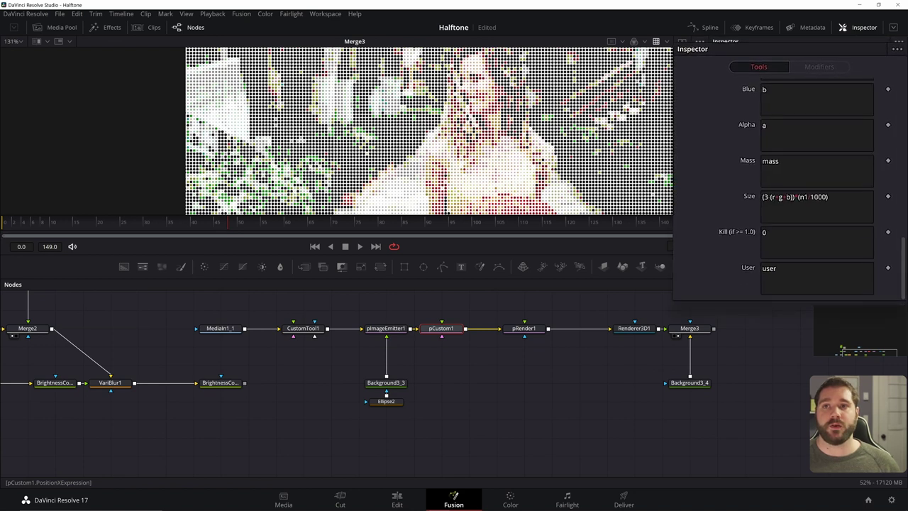
{"action": "scroll", "coordinate": [791, 205], "scroll_direction": "up", "scroll_amount": 5}
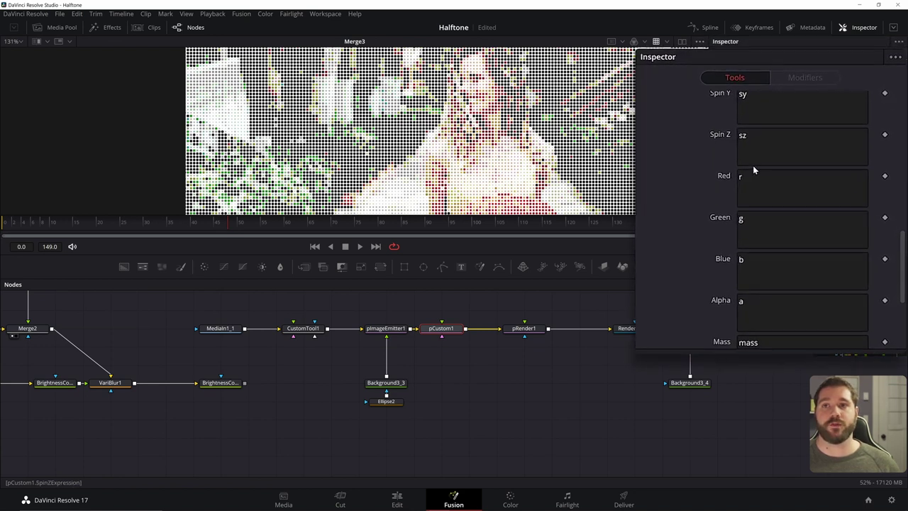
{"action": "left_click", "coordinate": [731, 195]}
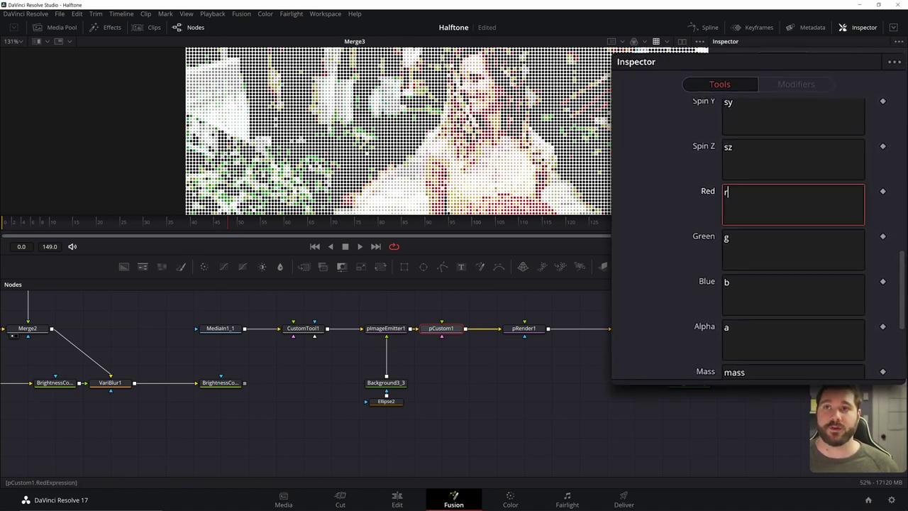
{"action": "key", "text": "BackSpace"}
{"action": "type", "text": "if"}
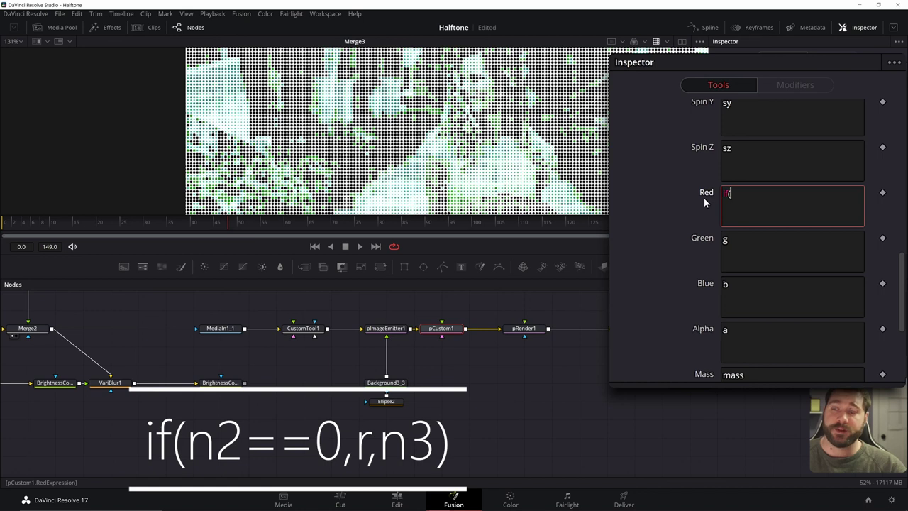
{"action": "type", "text": "(n2"}
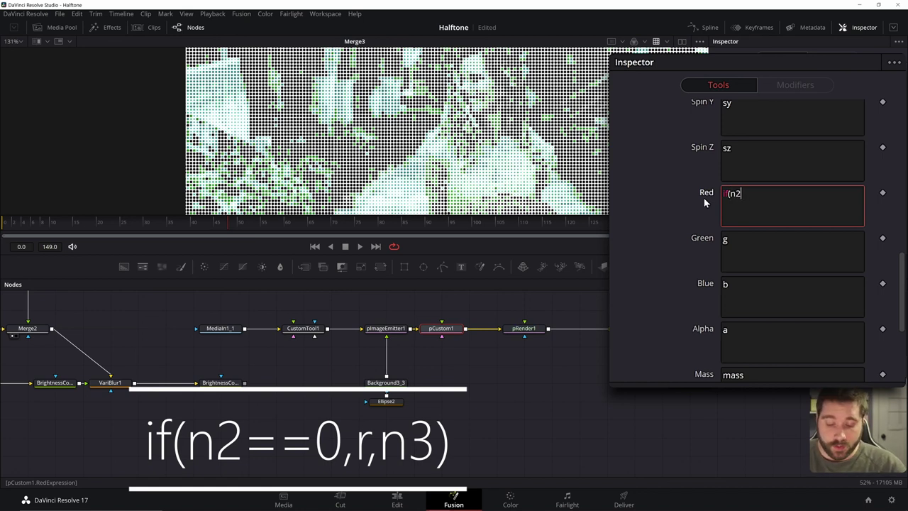
{"action": "type", "text": "==0,r,"}
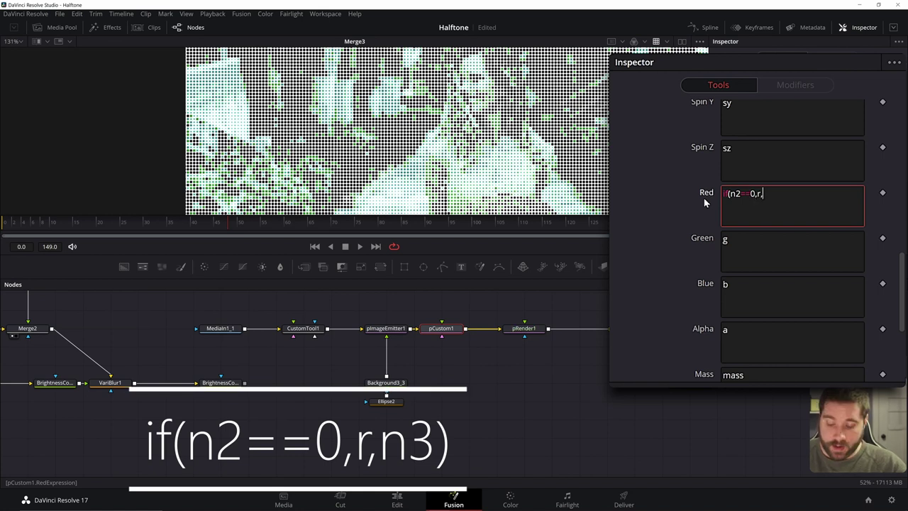
{"action": "type", "text": "n3)"}
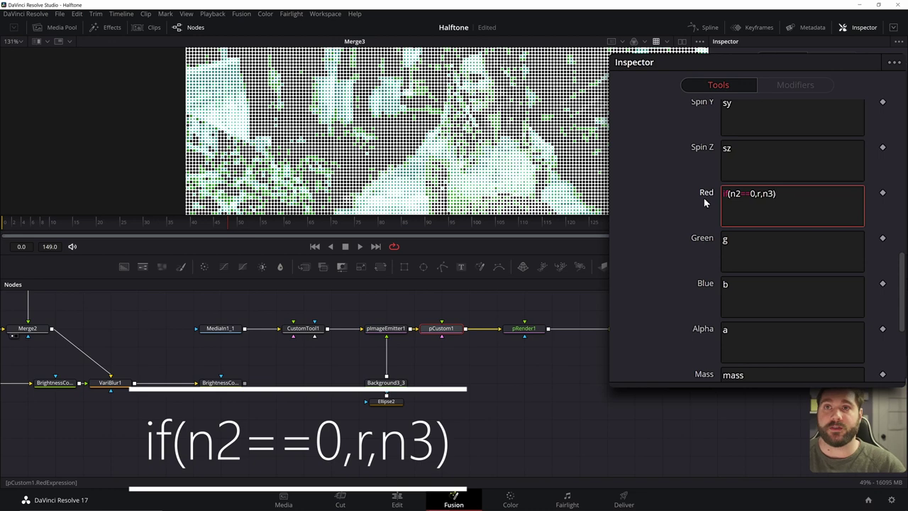
{"action": "key", "text": "Tab"}
- Set pCustom1's Green expression to if(n2==0,g,n4) and its Blue expression to if(n2==0,b,n5)
{"action": "left_click_drag", "start_coordinate": [738, 240], "coordinate": [702, 248]}
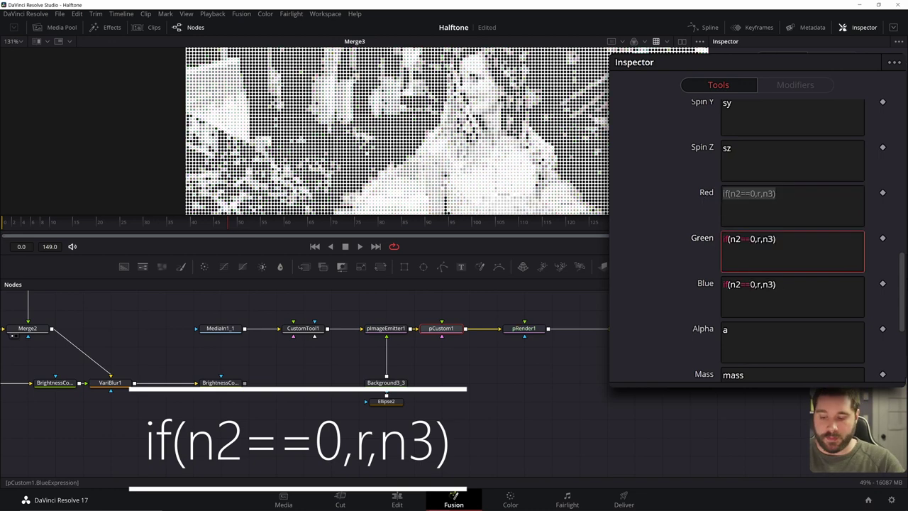
{"action": "type", "text": "g,n3)"}
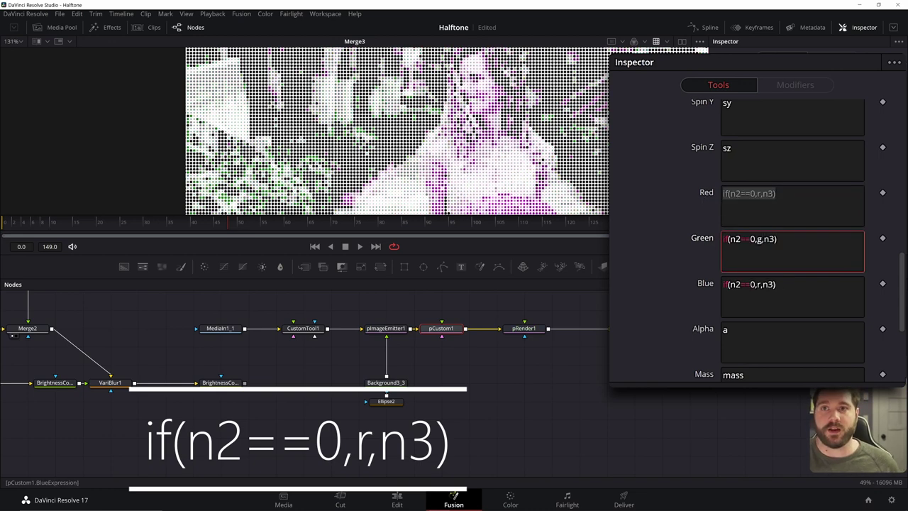
{"action": "left_click", "coordinate": [759, 284]}
{"action": "key", "text": "BackSpace"}
{"action": "type", "text": "b"}
{"action": "left_click", "coordinate": [773, 240]}
{"action": "key", "text": "BackSpace"}
{"action": "type", "text": "4"}
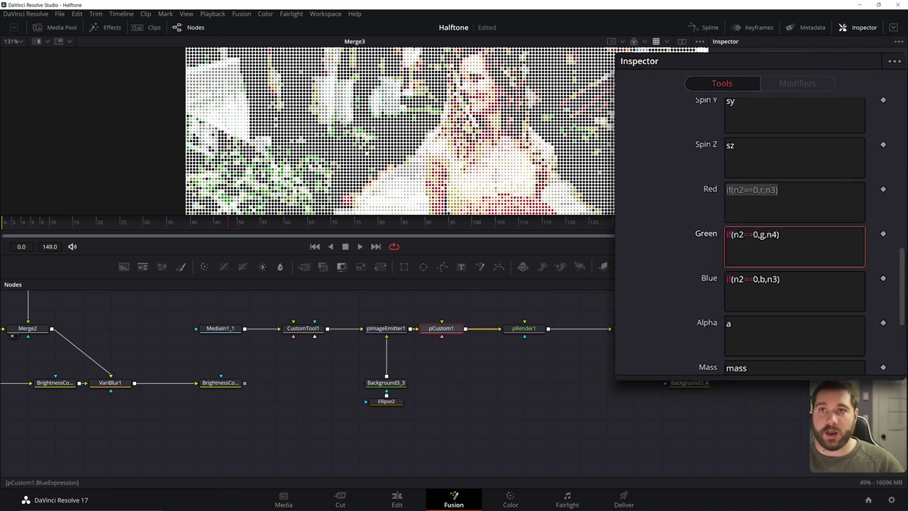
{"action": "left_click", "coordinate": [775, 280]}
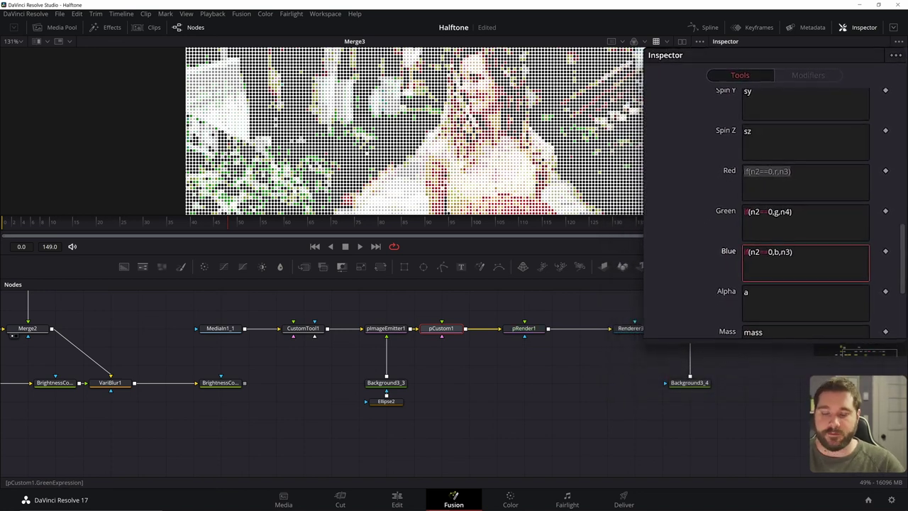
{"action": "key", "text": "BackSpace"}
{"action": "type", "text": "5"}
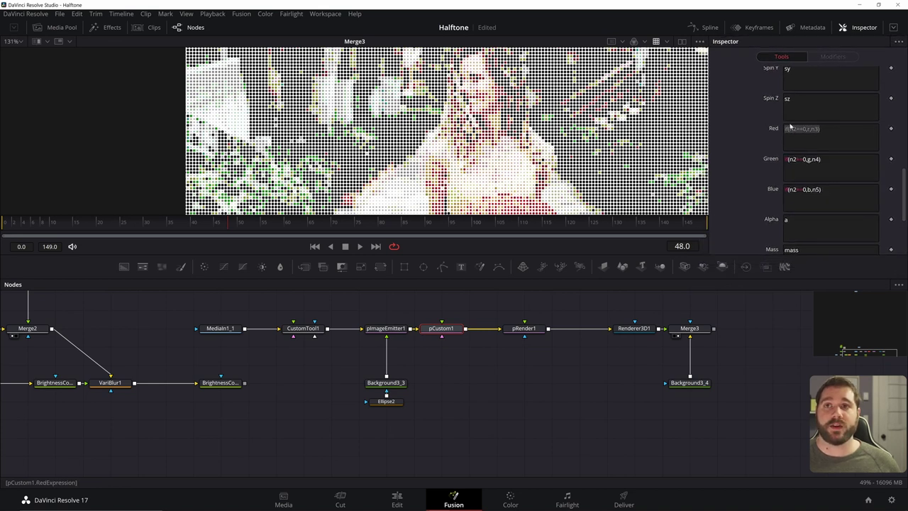
- Move pCustom1's NumberIn6 control off the Numbers page to the User page
{"action": "scroll", "coordinate": [784, 131], "scroll_direction": "up", "scroll_amount": 15}
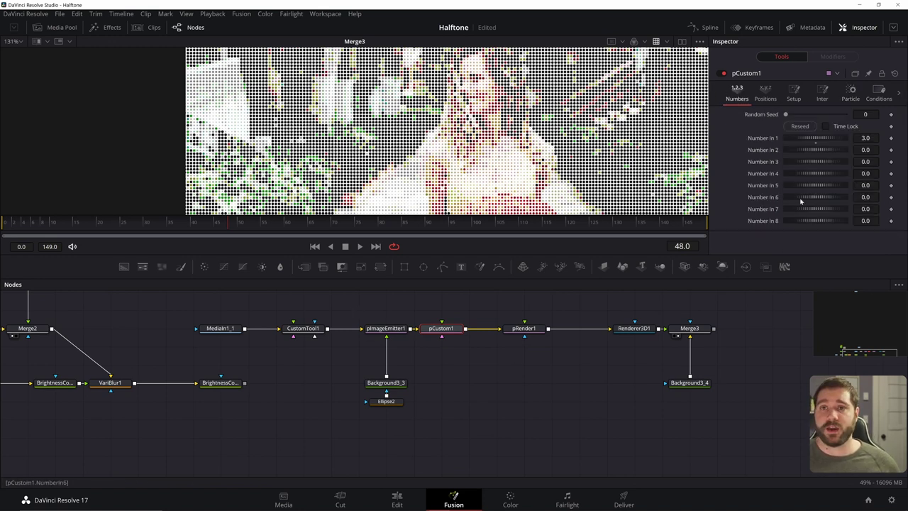
{"action": "right_click", "coordinate": [448, 331]}
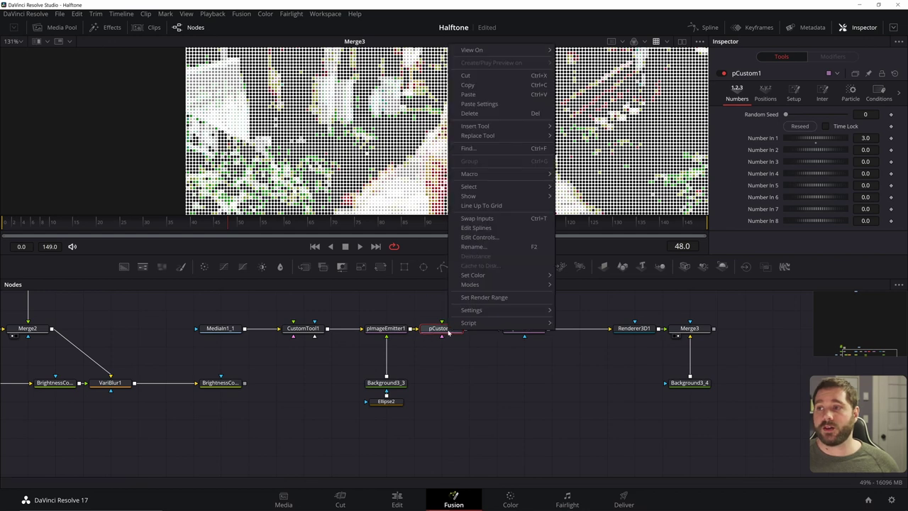
{"action": "left_click", "coordinate": [490, 237]}
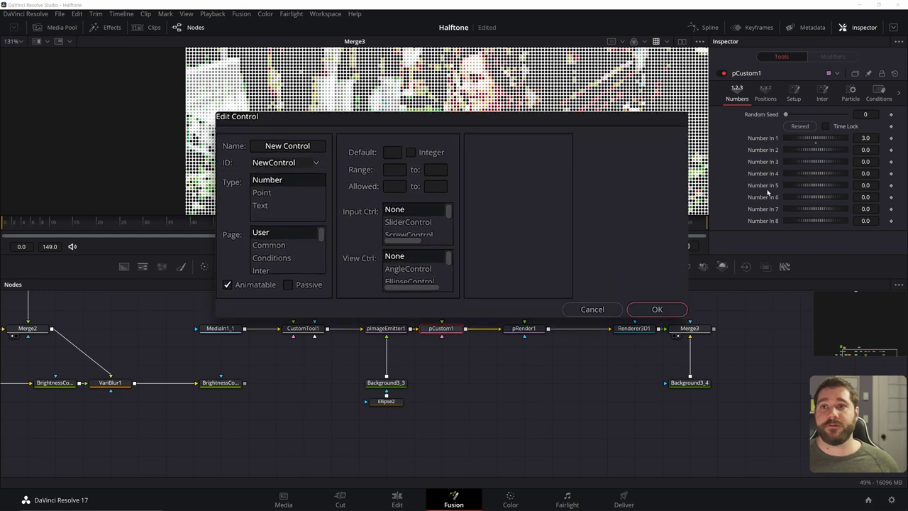
{"action": "left_click", "coordinate": [300, 153]}
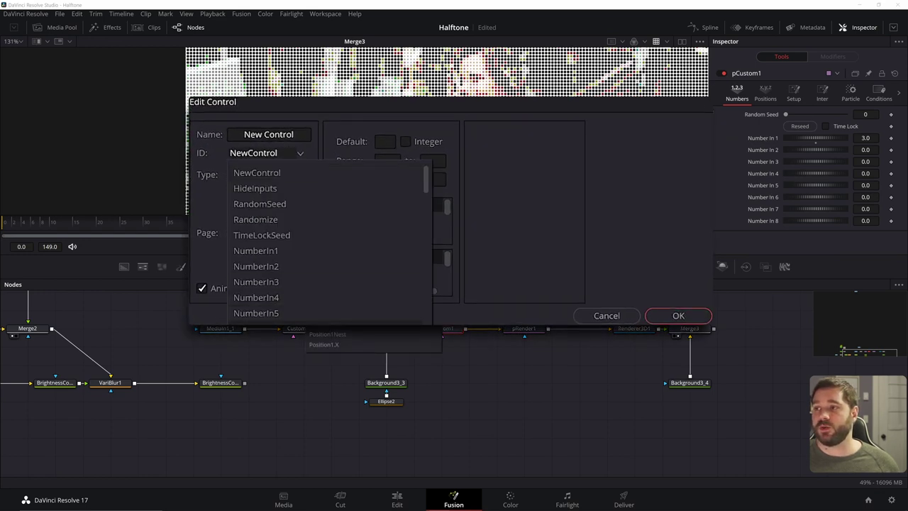
{"action": "left_click", "coordinate": [257, 323]}
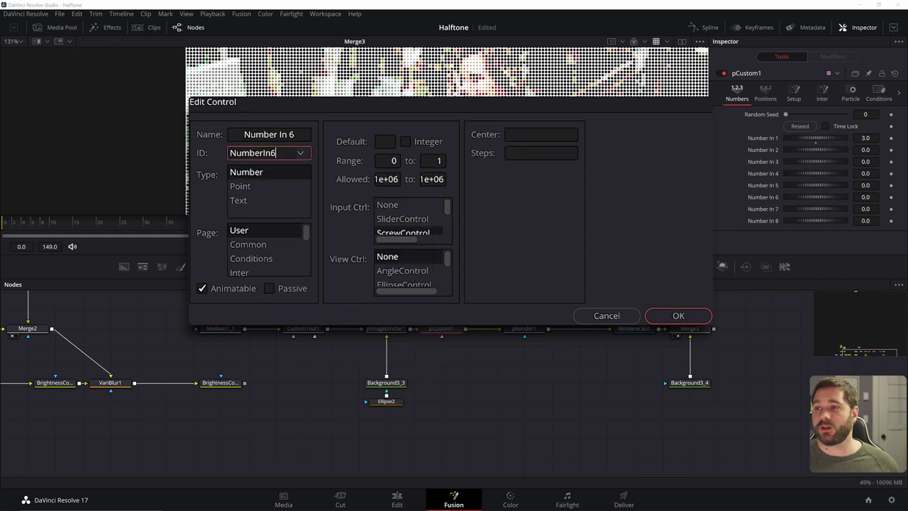
{"action": "left_click", "coordinate": [697, 318]}
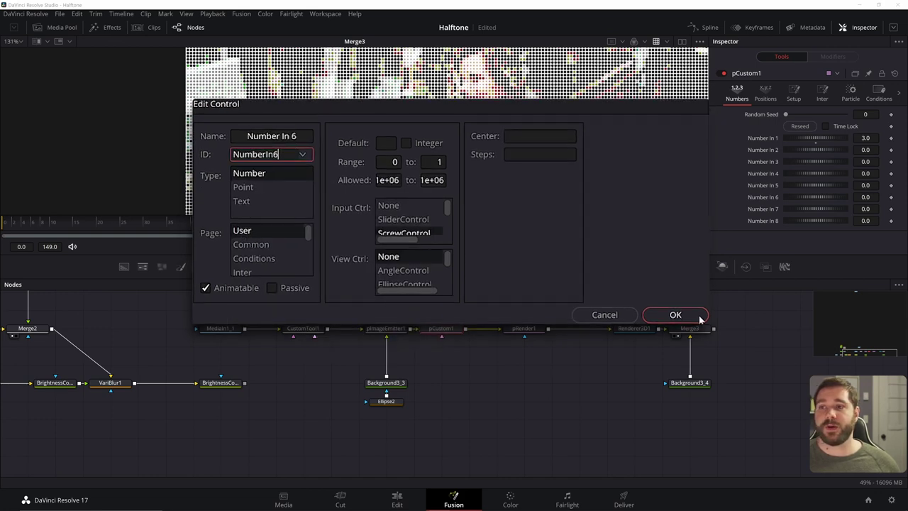
- Move the NumberIn7 and NumberIn8 controls of pCustom1 to the User page as well
{"action": "right_click", "coordinate": [431, 330]}
{"action": "left_click", "coordinate": [479, 228]}
{"action": "left_click", "coordinate": [356, 188]}
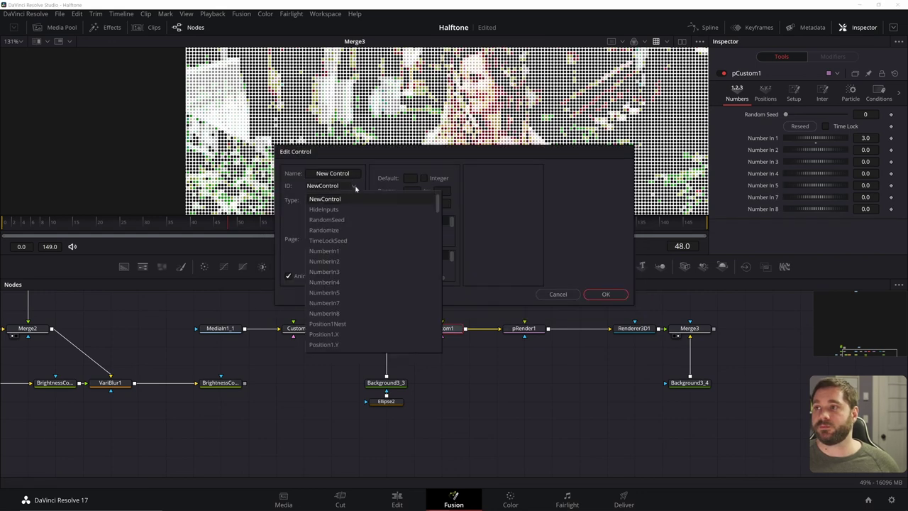
{"action": "left_click", "coordinate": [341, 302]}
{"action": "left_click", "coordinate": [608, 293]}
{"action": "right_click", "coordinate": [436, 329]}
{"action": "left_click", "coordinate": [479, 228]}
{"action": "left_click", "coordinate": [355, 187]}
{"action": "left_click", "coordinate": [365, 305]}
{"action": "left_click", "coordinate": [613, 295]}
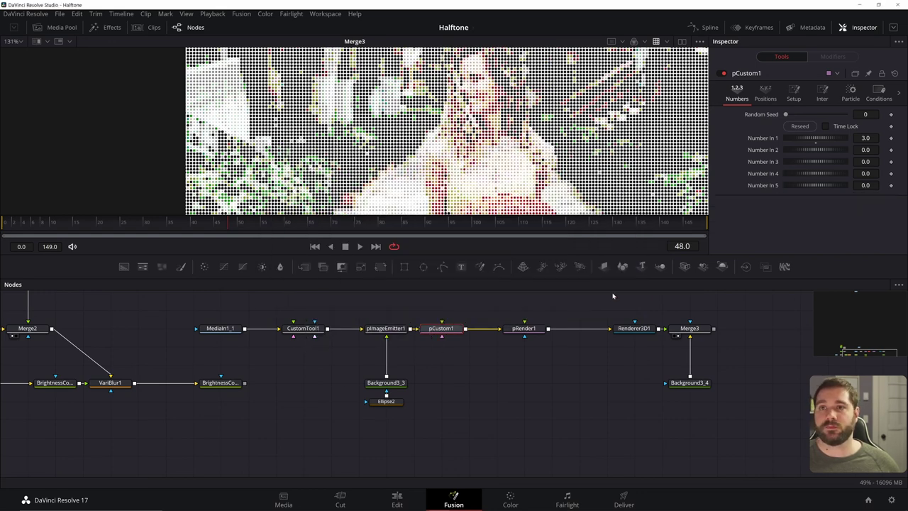
- Edit pCustom1's NumberIn2 control and name it Solid Color
{"action": "right_click", "coordinate": [442, 319]}
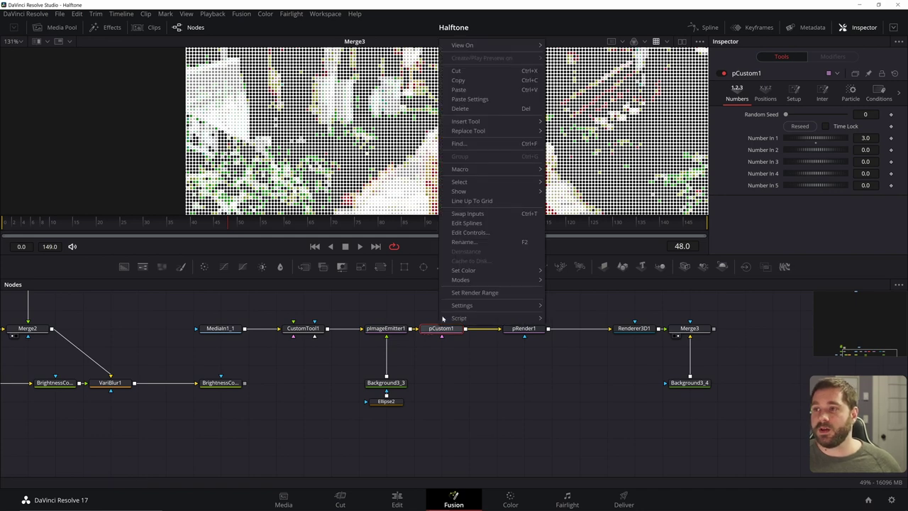
{"action": "left_click", "coordinate": [482, 232]}
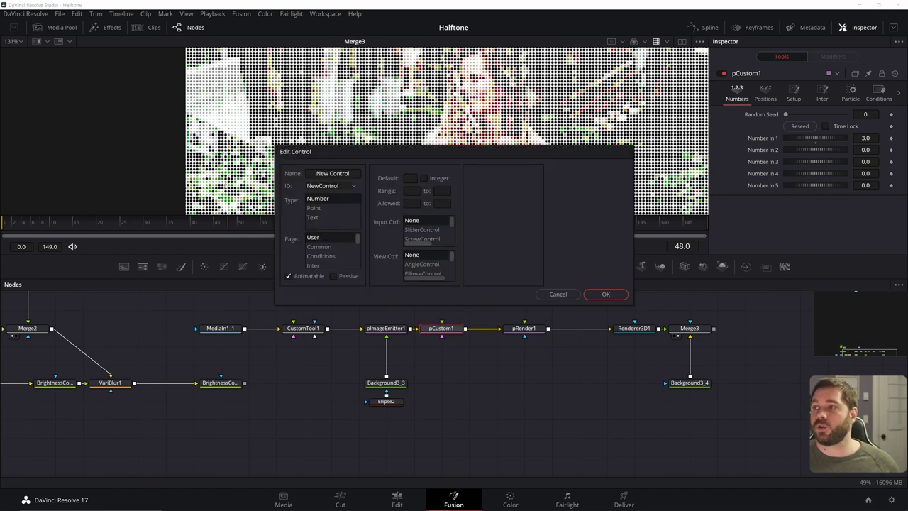
{"action": "left_click", "coordinate": [332, 185]}
{"action": "left_click", "coordinate": [348, 260]}
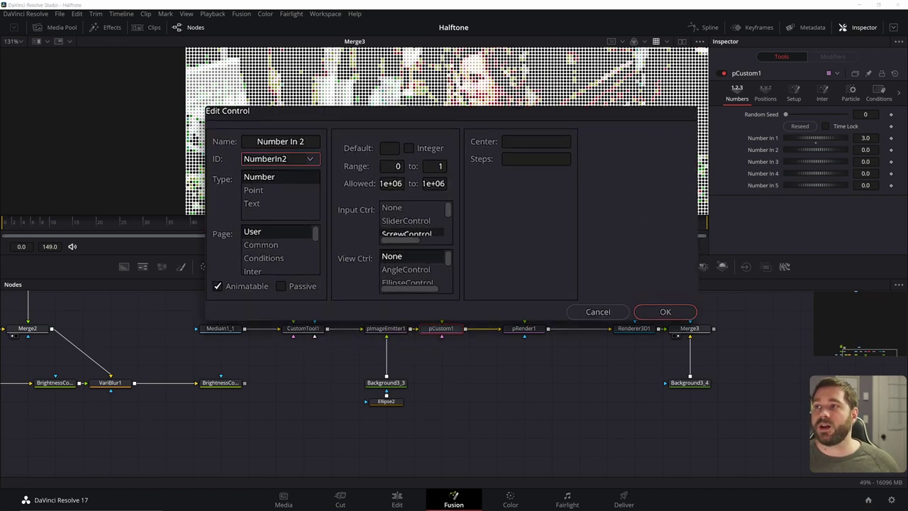
{"action": "left_click_drag", "start_coordinate": [305, 141], "coordinate": [234, 131]}
{"action": "type", "text": "SOI"}
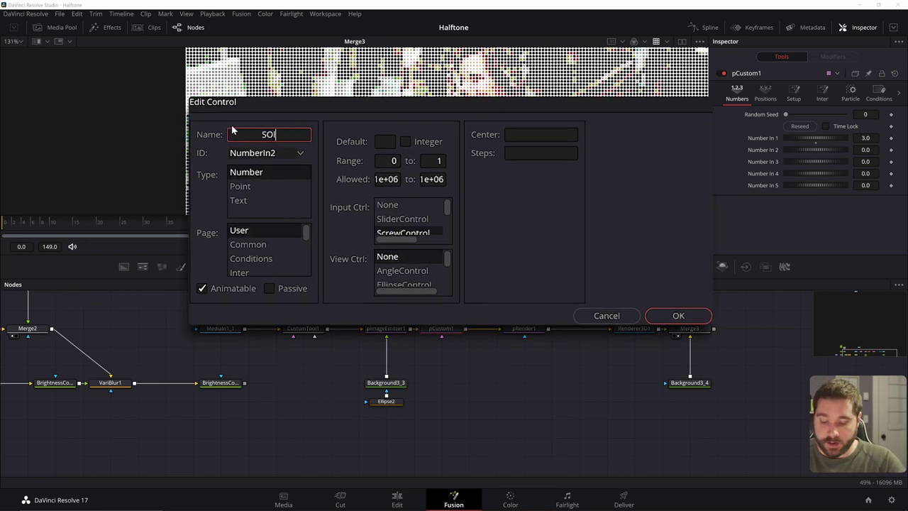
{"action": "type", "text": "id Color"}
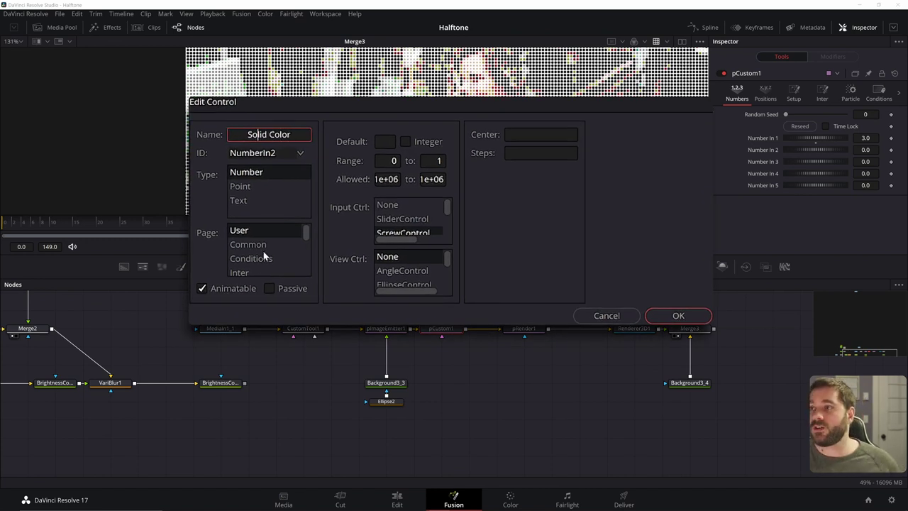
- Place the Solid Color control on the Numbers page and make its input type CheckboxControl
{"action": "scroll", "coordinate": [263, 254], "scroll_direction": "down", "scroll_amount": 1}
{"action": "left_click", "coordinate": [257, 245]}
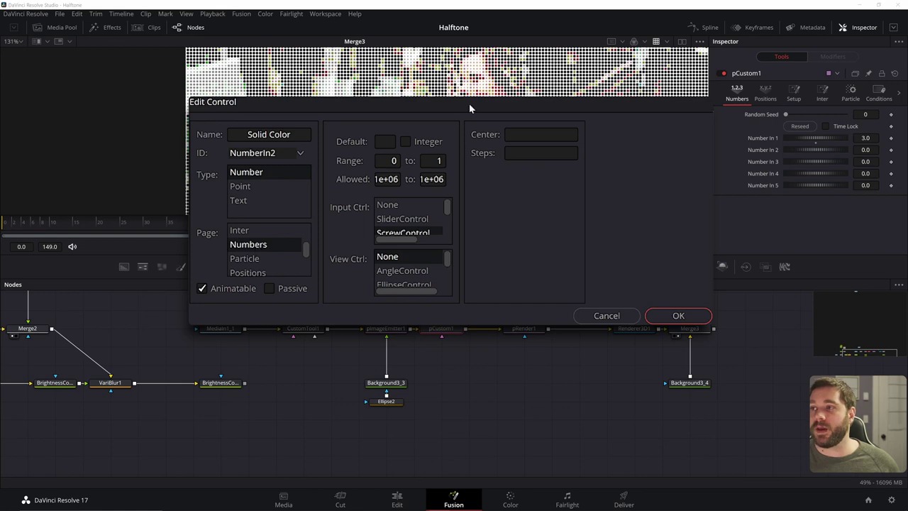
{"action": "scroll", "coordinate": [416, 224], "scroll_direction": "down", "scroll_amount": 2}
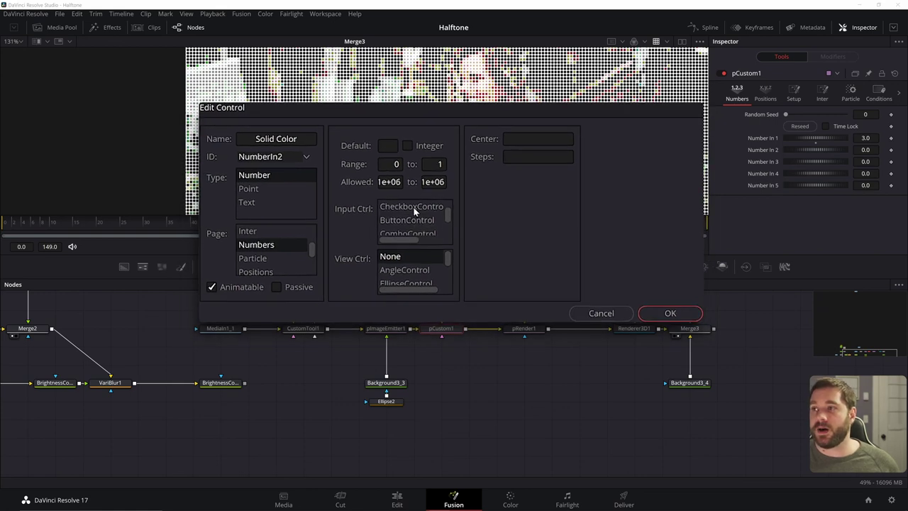
{"action": "left_click", "coordinate": [415, 208]}
{"action": "left_click", "coordinate": [612, 298]}
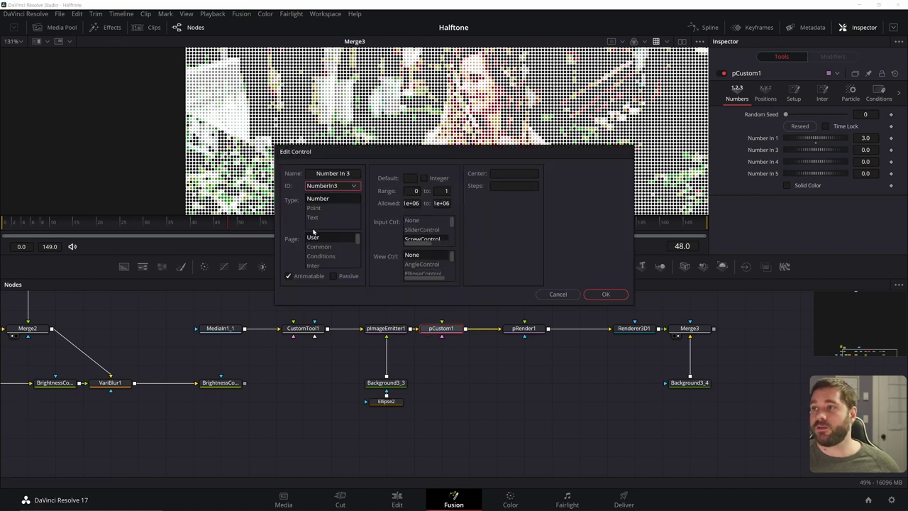
- Place the NumberIn3 control on the Numbers page and make it a ColorControl in a new group with ID Red
{"action": "scroll", "coordinate": [334, 245], "scroll_direction": "down", "scroll_amount": 1}
{"action": "left_click", "coordinate": [326, 248]}
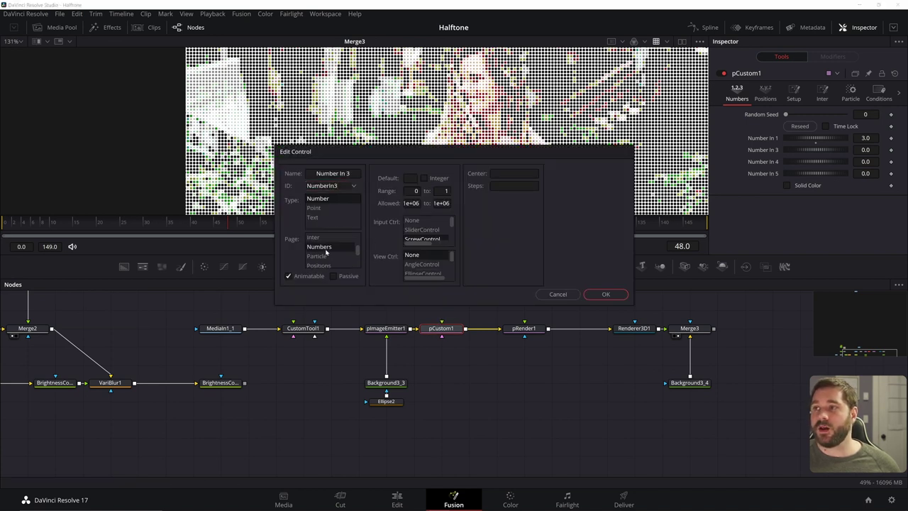
{"action": "scroll", "coordinate": [425, 234], "scroll_direction": "down", "scroll_amount": 5}
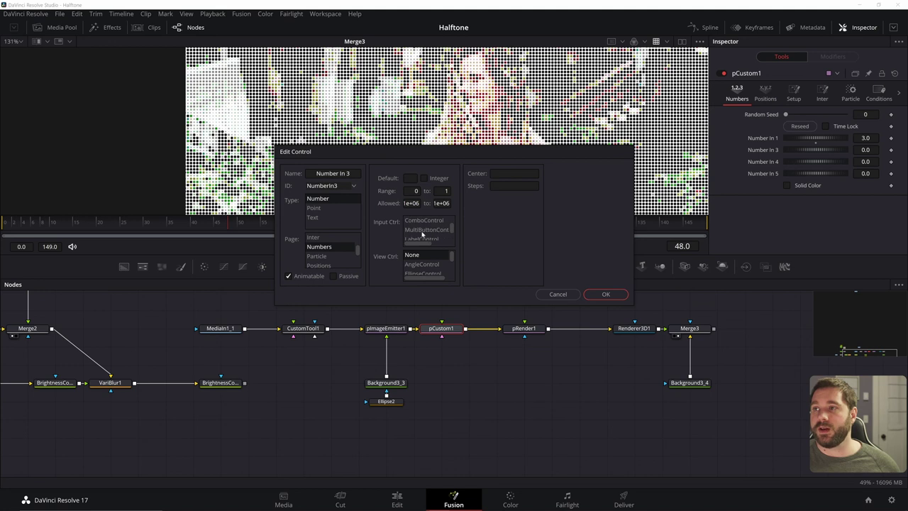
{"action": "left_click", "coordinate": [425, 229]}
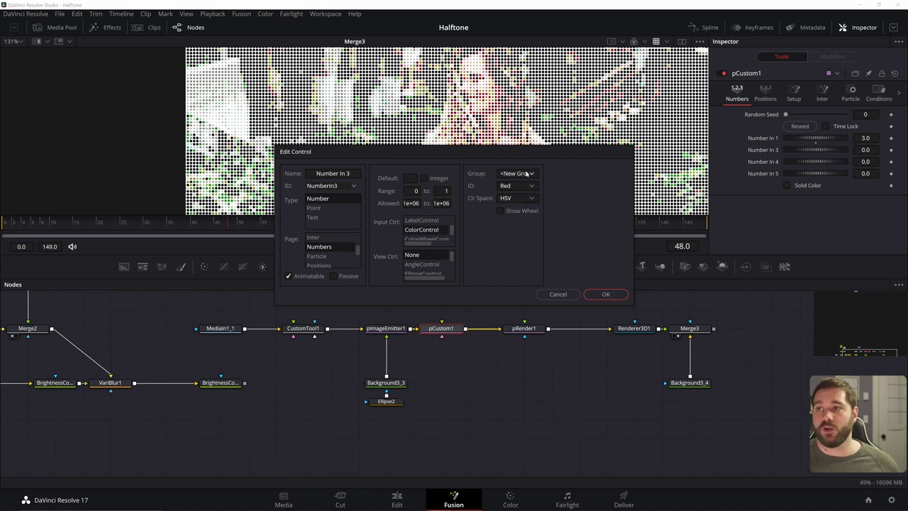
{"action": "left_click", "coordinate": [606, 295]}
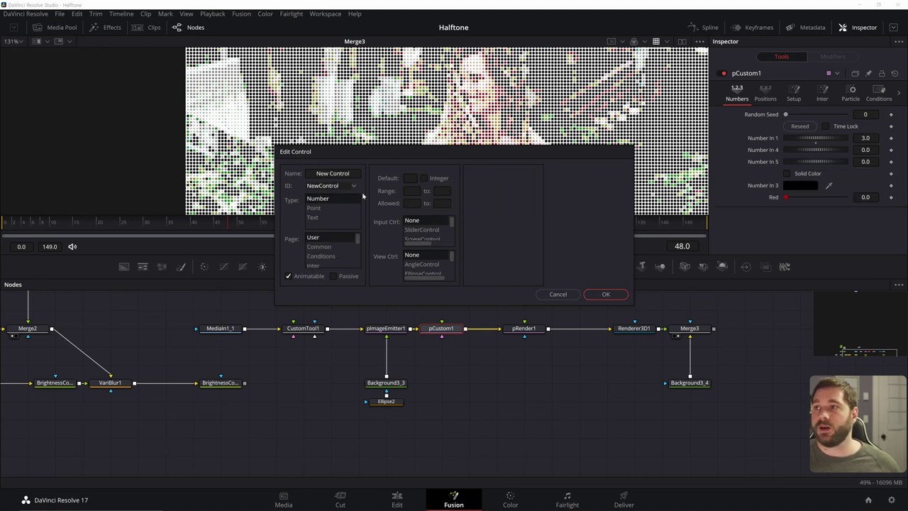
- Edit pCustom1's NumberIn4 control, placing it on the Numbers page and making its input type ColorControl
{"action": "left_click", "coordinate": [353, 185]}
{"action": "left_click", "coordinate": [351, 230]}
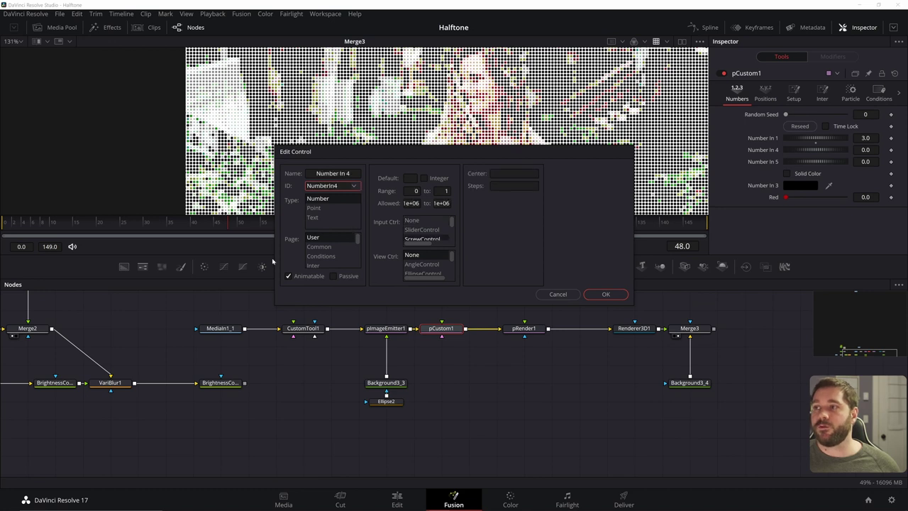
{"action": "scroll", "coordinate": [336, 254], "scroll_direction": "down", "scroll_amount": 3}
{"action": "left_click", "coordinate": [328, 246]}
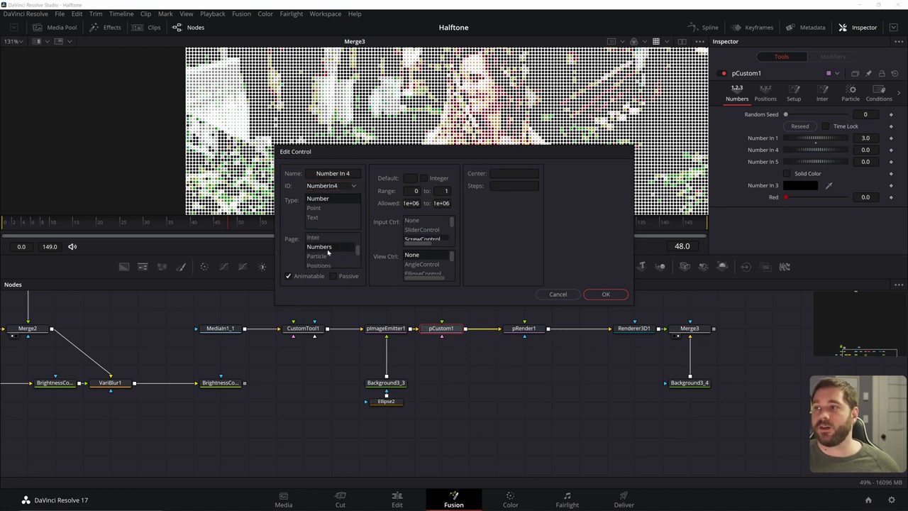
{"action": "scroll", "coordinate": [432, 227], "scroll_direction": "down", "scroll_amount": 2}
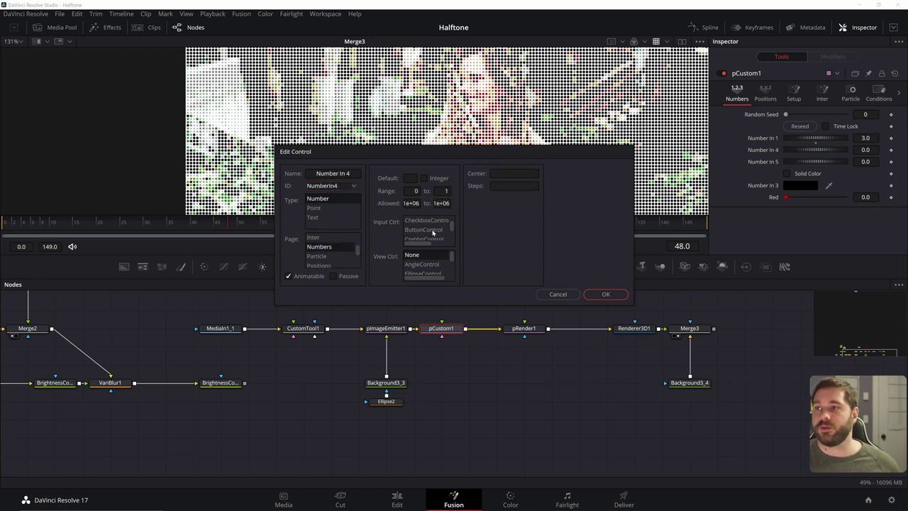
{"action": "scroll", "coordinate": [425, 234], "scroll_direction": "down", "scroll_amount": 2}
{"action": "left_click", "coordinate": [423, 229]}
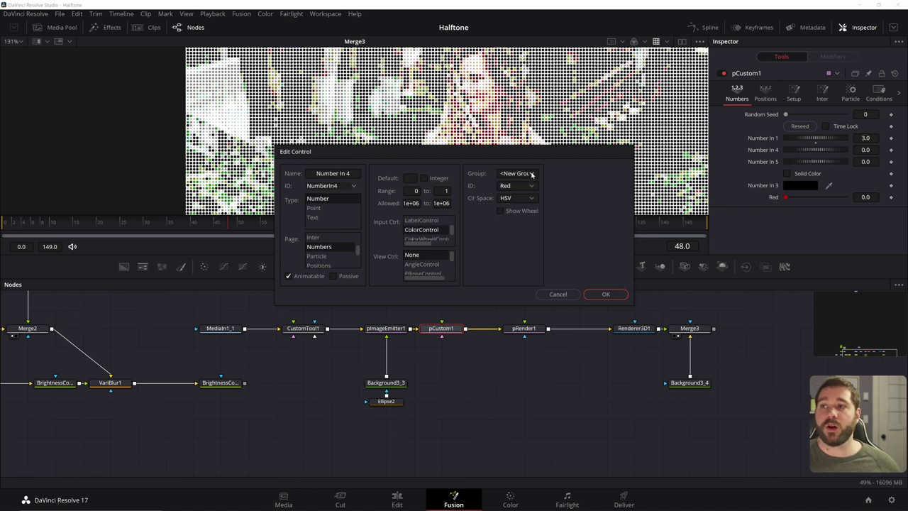
- Assign the NumberIn4 control to color group 102 with the ID Green
{"action": "left_click", "coordinate": [505, 205]}
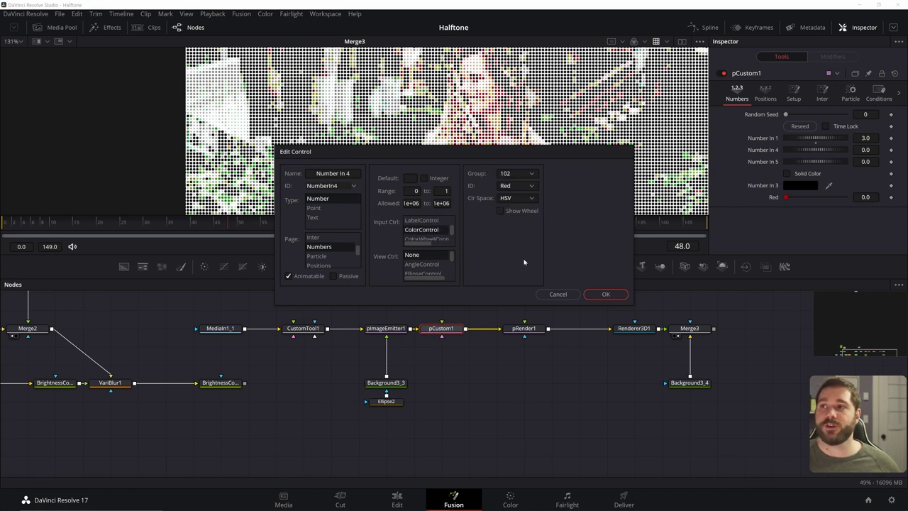
{"action": "left_click", "coordinate": [531, 186]}
{"action": "left_click", "coordinate": [517, 210]}
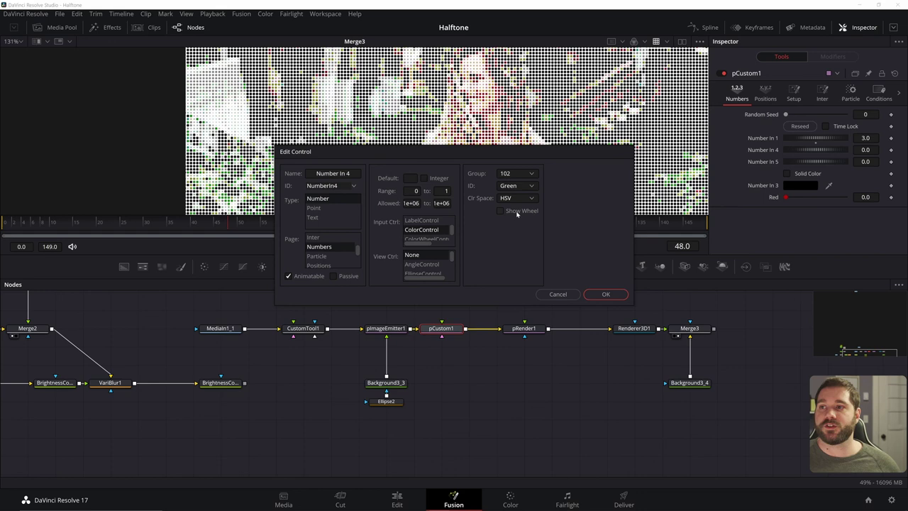
{"action": "left_click", "coordinate": [615, 298]}
- Edit pCustom1's NumberIn5 control, placing it on the Numbers page as a ColorControl with ID Blue
{"action": "right_click", "coordinate": [447, 332]}
{"action": "left_click", "coordinate": [488, 240]}
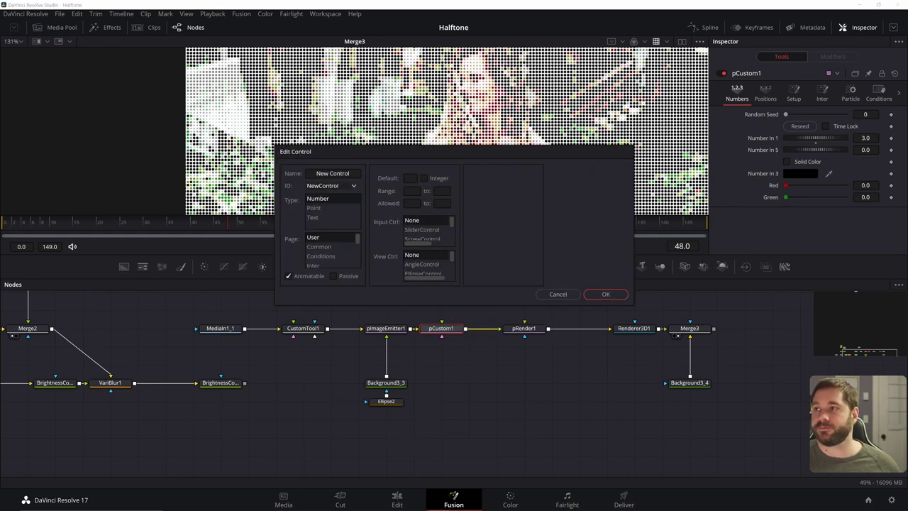
{"action": "left_click", "coordinate": [353, 185]}
{"action": "left_click", "coordinate": [330, 241]}
{"action": "scroll", "coordinate": [406, 241], "scroll_direction": "down", "scroll_amount": 2}
{"action": "left_click", "coordinate": [422, 229]}
{"action": "left_click", "coordinate": [530, 185]}
{"action": "left_click", "coordinate": [512, 219]}
{"action": "left_click", "coordinate": [609, 297]}
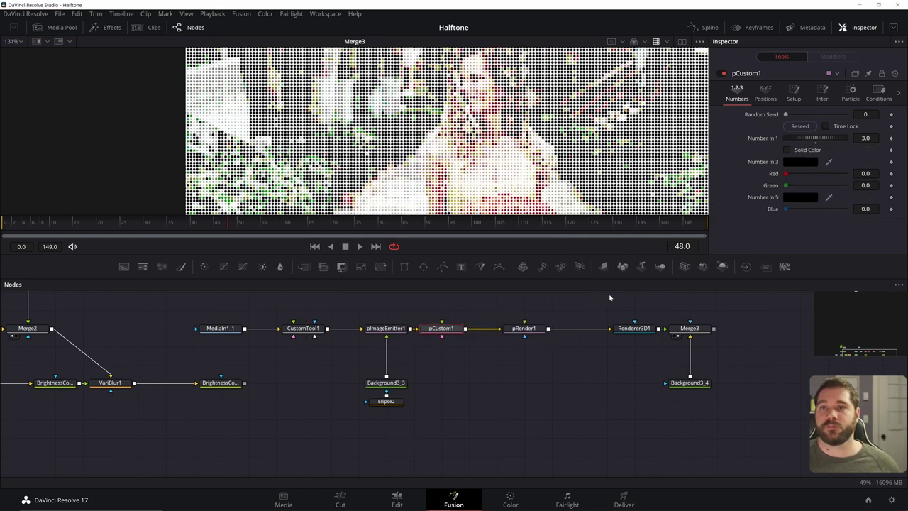
- Edit the NumberIn5 control again and add it to the same color group as the red and green controls
{"action": "right_click", "coordinate": [432, 329]}
{"action": "left_click", "coordinate": [472, 240]}
{"action": "left_click", "coordinate": [356, 186]}
{"action": "scroll", "coordinate": [361, 253], "scroll_direction": "down", "scroll_amount": 15}
{"action": "left_click", "coordinate": [357, 333]}
{"action": "left_click", "coordinate": [354, 186]}
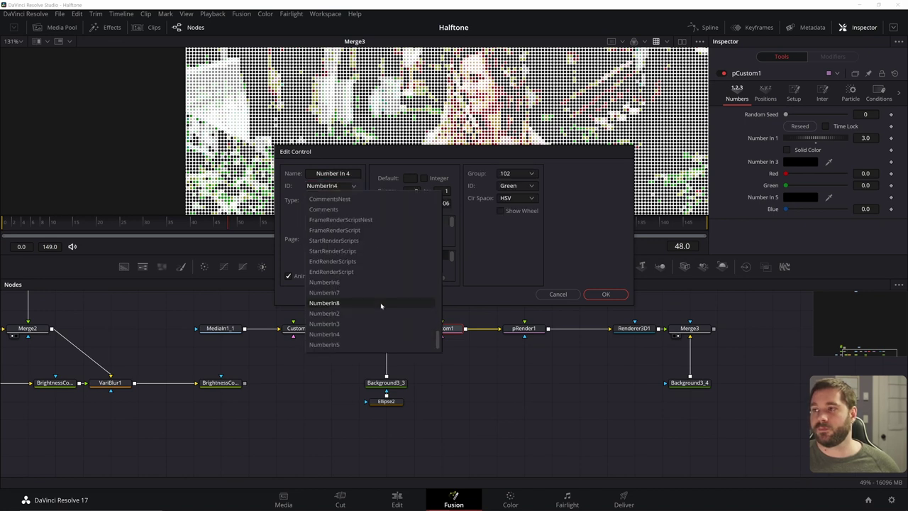
{"action": "left_click", "coordinate": [324, 344]}
{"action": "left_click", "coordinate": [605, 293]}
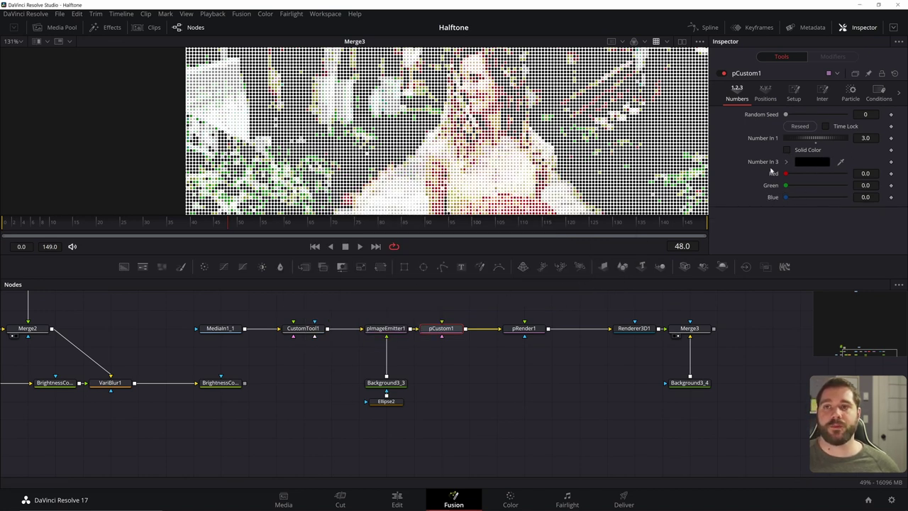
- Enable Solid Color on pCustom1 and set its Red value to 1.0
{"action": "left_click_drag", "start_coordinate": [787, 175], "coordinate": [787, 176]}
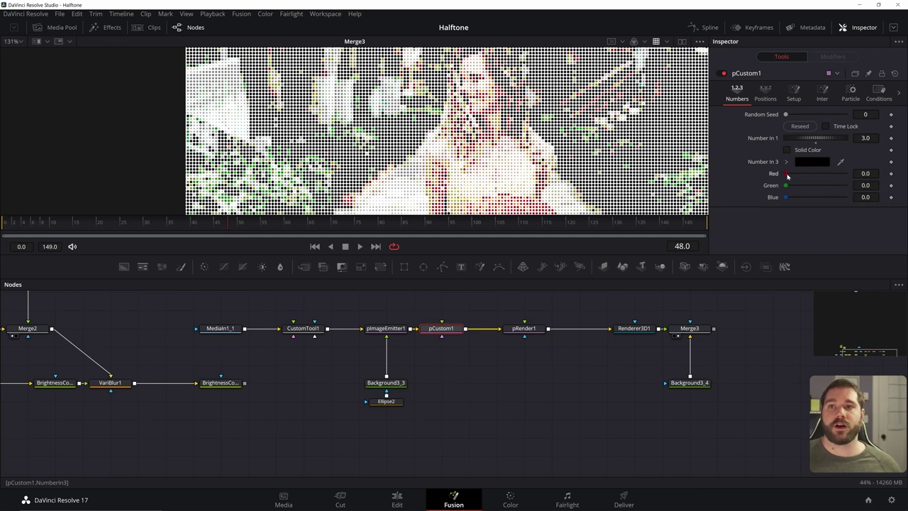
{"action": "left_click", "coordinate": [790, 149]}
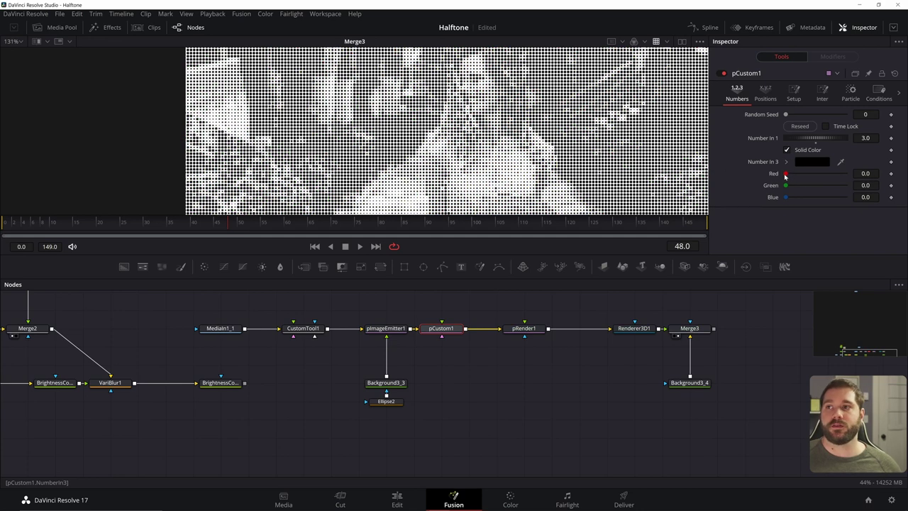
{"action": "left_click_drag", "start_coordinate": [785, 175], "coordinate": [858, 177]}
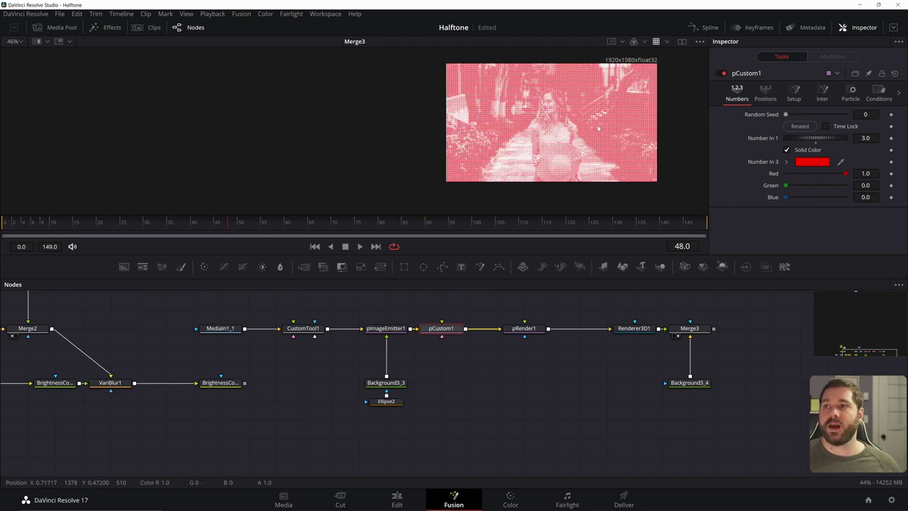
- Color Background3_4 yellow-orange, and set BrightnessContrast2's Gamma to 2.02 and Gain to 0.73
{"action": "left_click", "coordinate": [689, 382]}
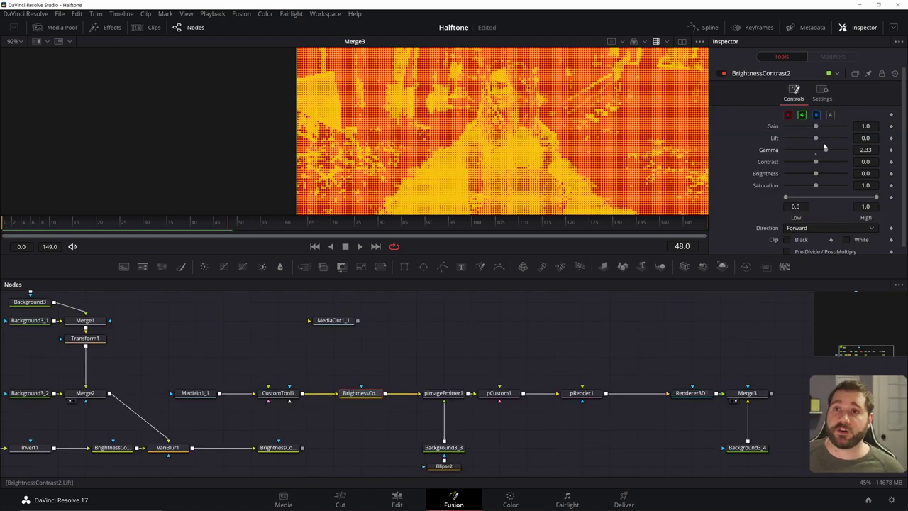
{"action": "left_click_drag", "start_coordinate": [825, 149], "coordinate": [807, 130]}
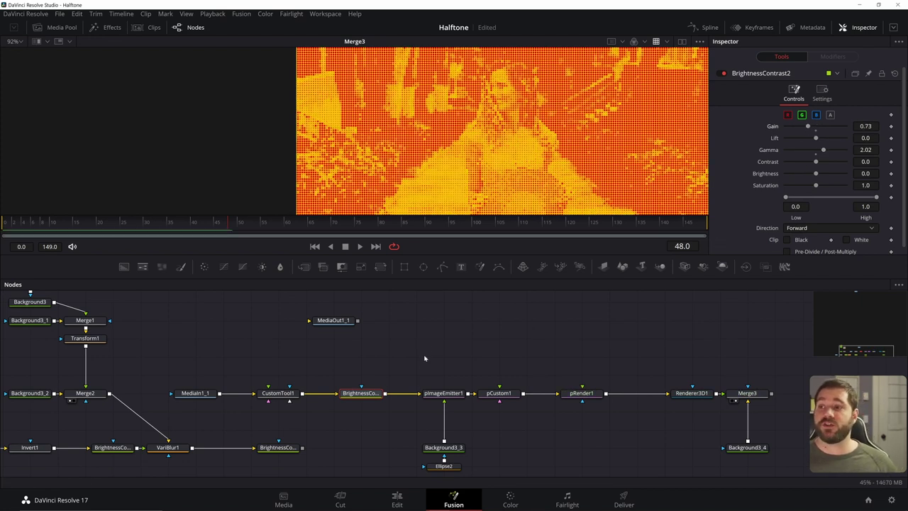
- Set pImageEmitter1's X Density to 0.05
{"action": "left_click", "coordinate": [443, 393]}
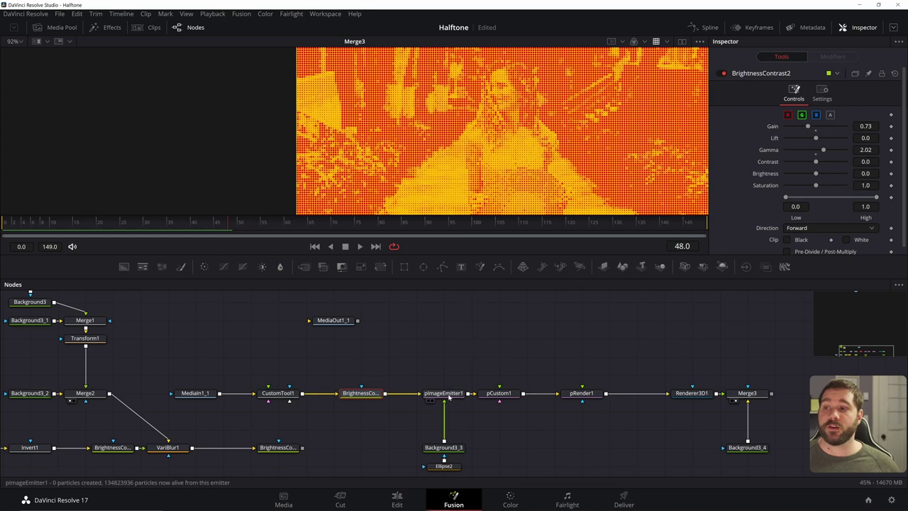
{"action": "left_click", "coordinate": [737, 92]}
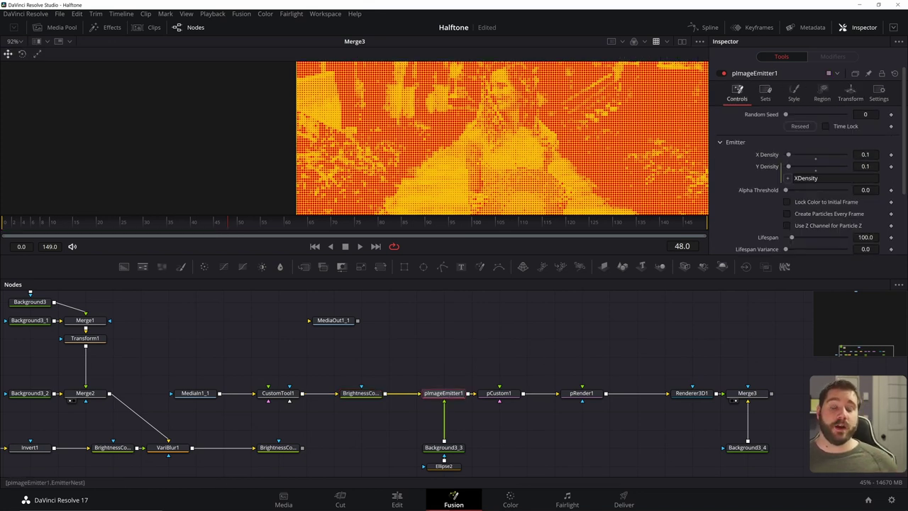
{"action": "left_click", "coordinate": [870, 155]}
{"action": "key", "text": "BackSpace"}
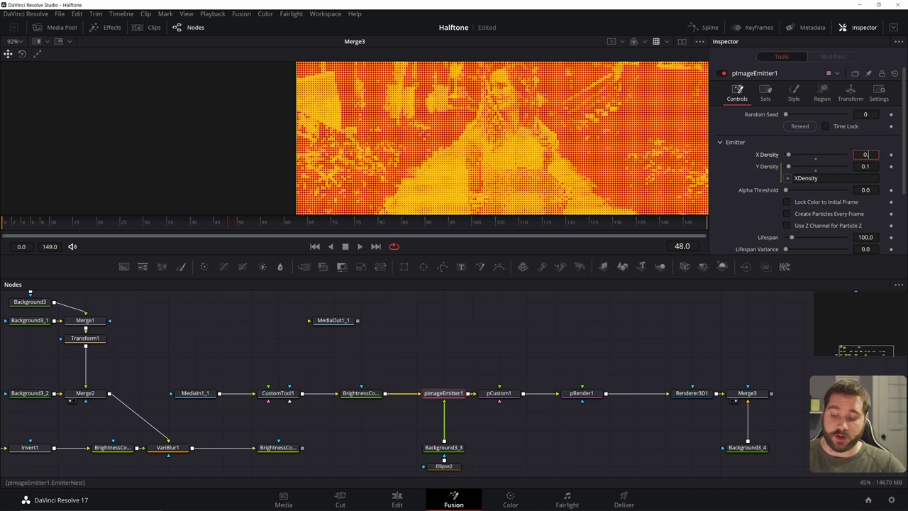
{"action": "type", "text": "05"}
{"action": "key", "text": "Tab"}
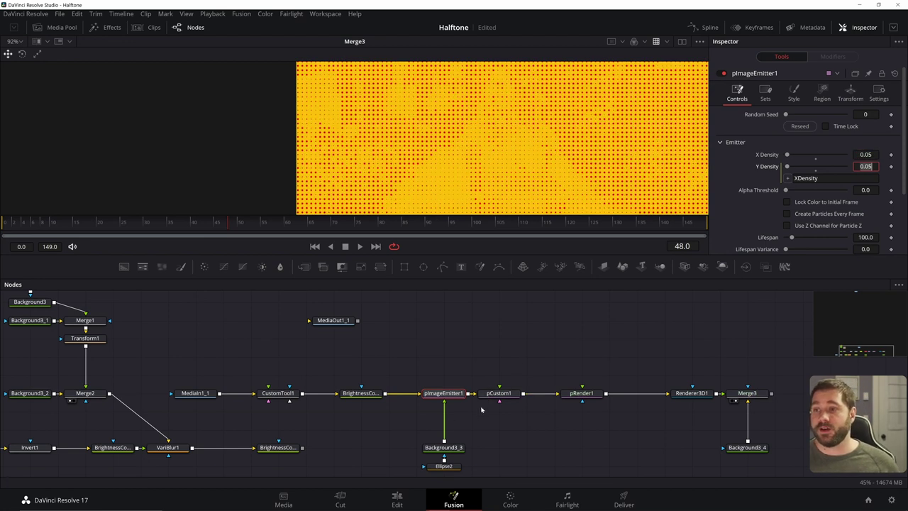
- Set pCustom1's Number In 1 to 5 and check the dot size in the viewer
{"action": "left_click", "coordinate": [505, 395]}
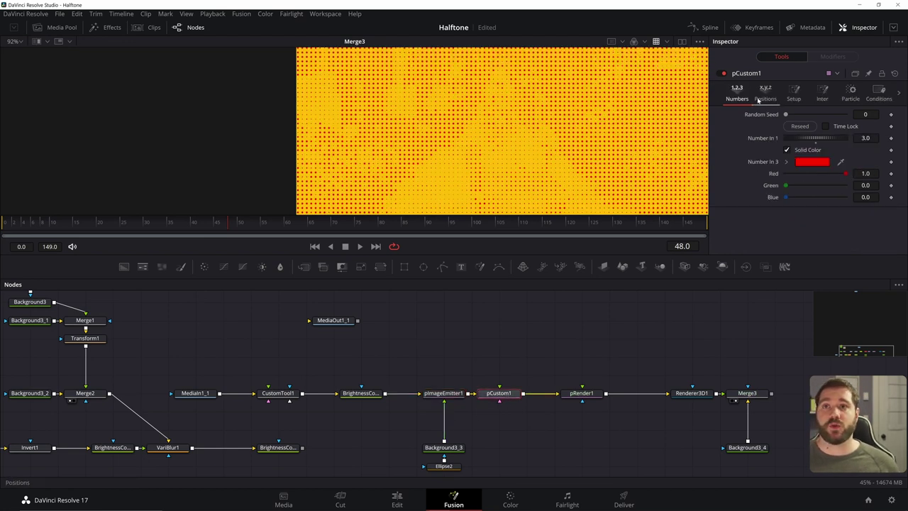
{"action": "left_click", "coordinate": [865, 138]}
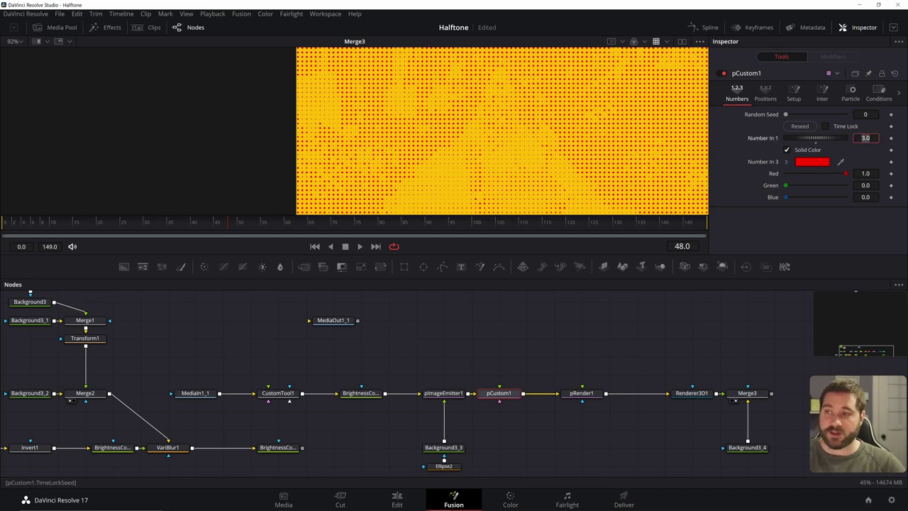
{"action": "type", "text": "5"}
{"action": "key", "text": "Tab"}
{"action": "scroll", "coordinate": [629, 146], "scroll_direction": "down", "scroll_amount": 4}
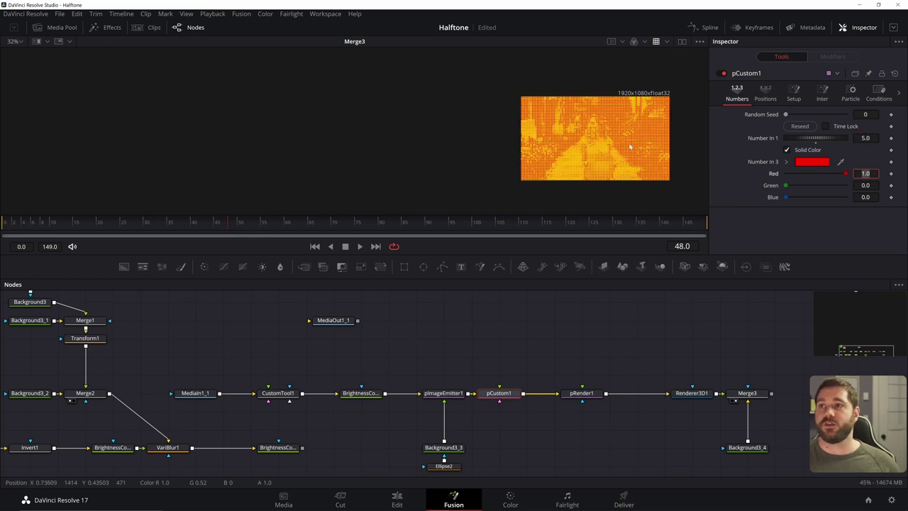
{"action": "scroll", "coordinate": [629, 146], "scroll_direction": "up", "scroll_amount": 4}
{"action": "scroll", "coordinate": [629, 146], "scroll_direction": "down", "scroll_amount": 3}
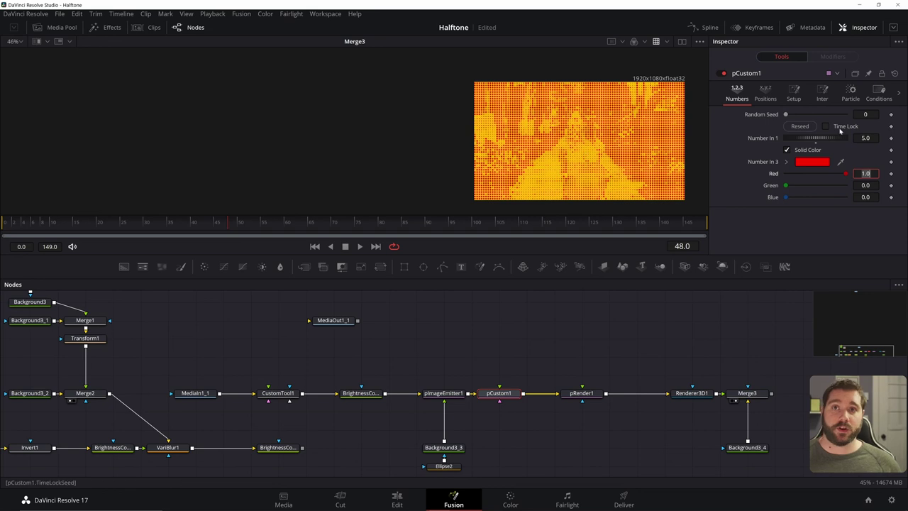
- Set pCustom1's Number In 1 to 2
{"action": "left_click", "coordinate": [865, 137]}
{"action": "type", "text": "3"}
{"action": "key", "text": "Tab"}
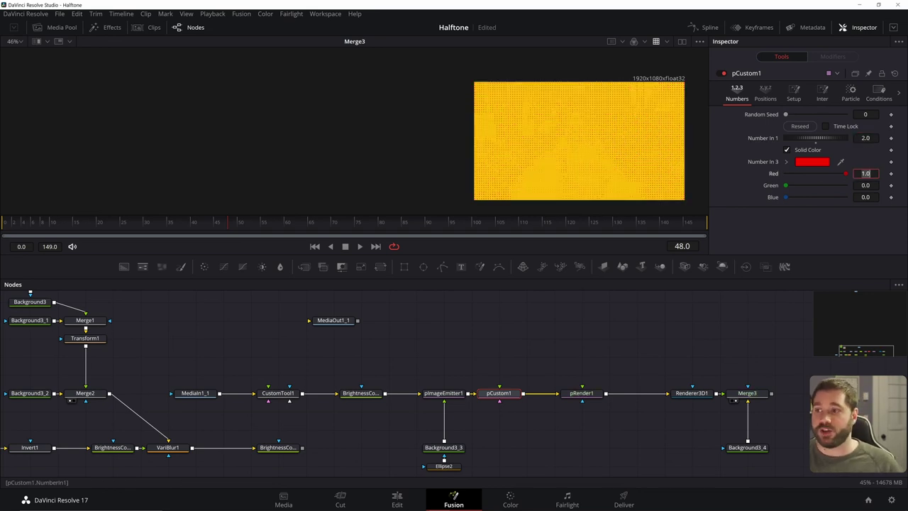
- Set pImageEmitter1's X Density to 0.2 and inspect the finer dot pattern in the viewer
{"action": "left_click", "coordinate": [443, 394]}
{"action": "left_click", "coordinate": [865, 154]}
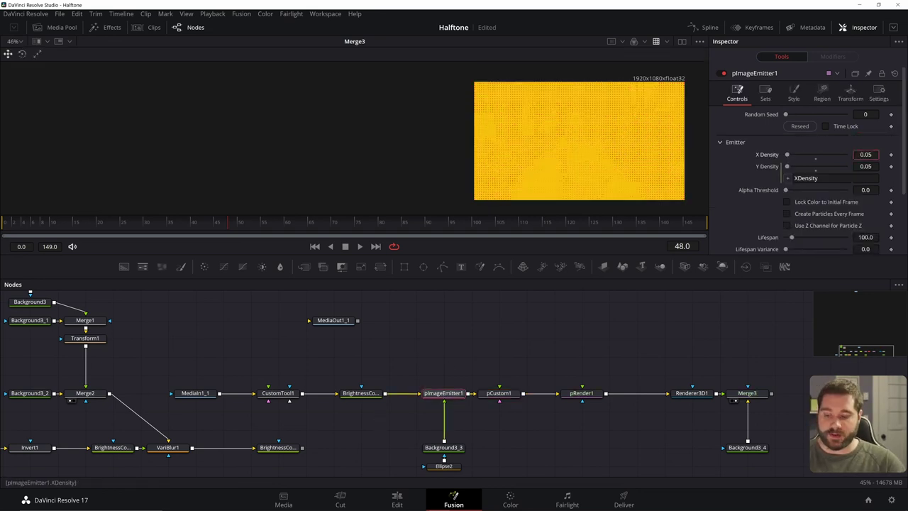
{"action": "type", "text": "0.2"}
{"action": "key", "text": "Tab"}
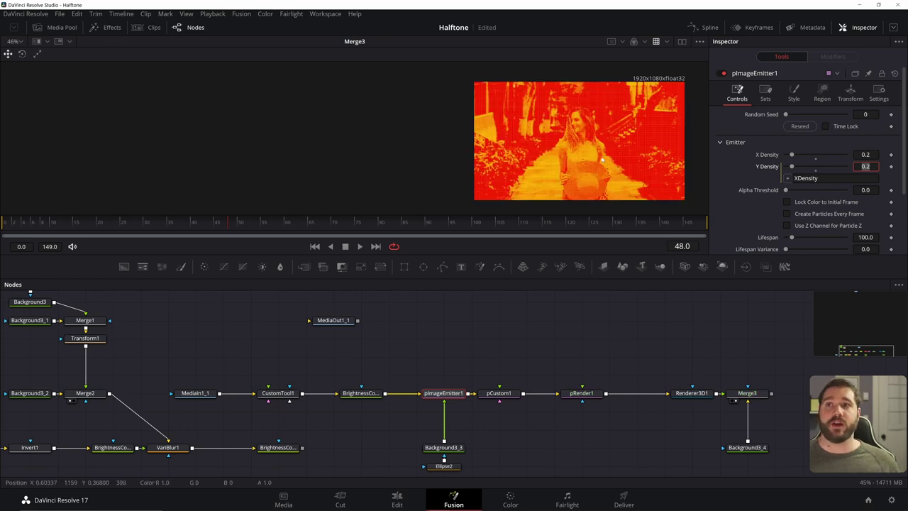
{"action": "scroll", "coordinate": [614, 169], "scroll_direction": "up", "scroll_amount": 3}
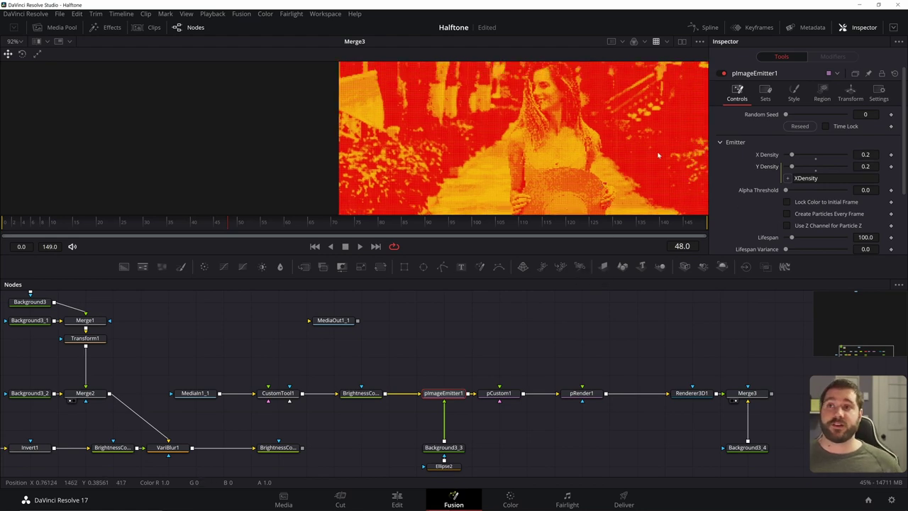
{"action": "scroll", "coordinate": [666, 175], "scroll_direction": "up", "scroll_amount": 4}
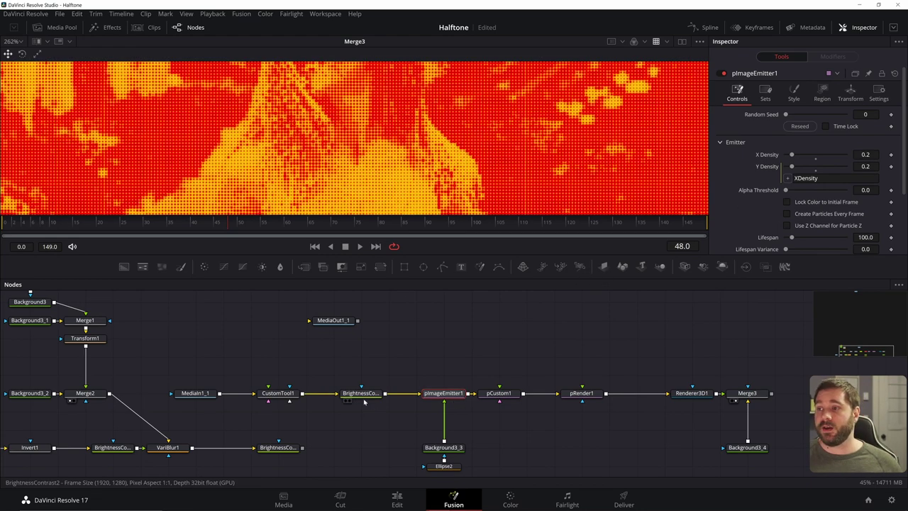
- Set BrightnessContrast2's Contrast to 1.0
{"action": "left_click", "coordinate": [361, 395]}
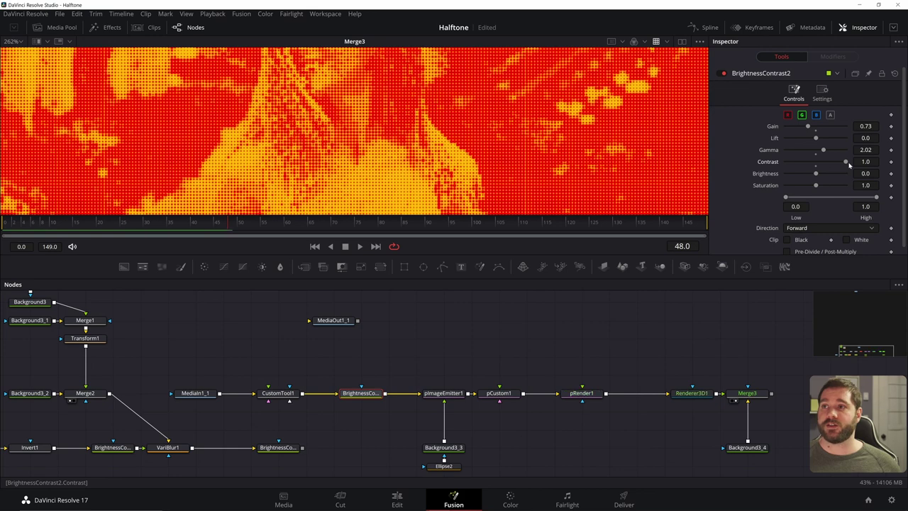
{"action": "scroll", "coordinate": [522, 171], "scroll_direction": "down", "scroll_amount": 2}
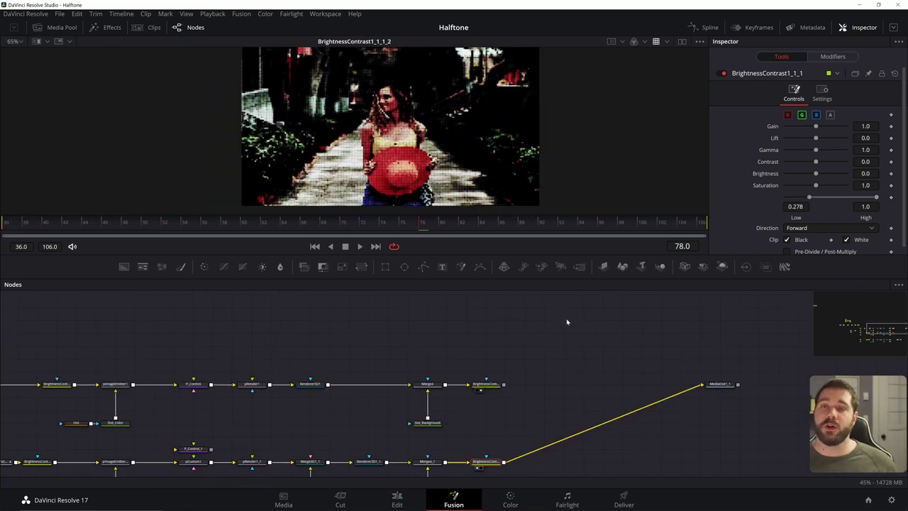
- Load the BrightnessContrast1_1_1_1 output into the viewer and inspect its image detail
{"action": "key", "text": "1"}
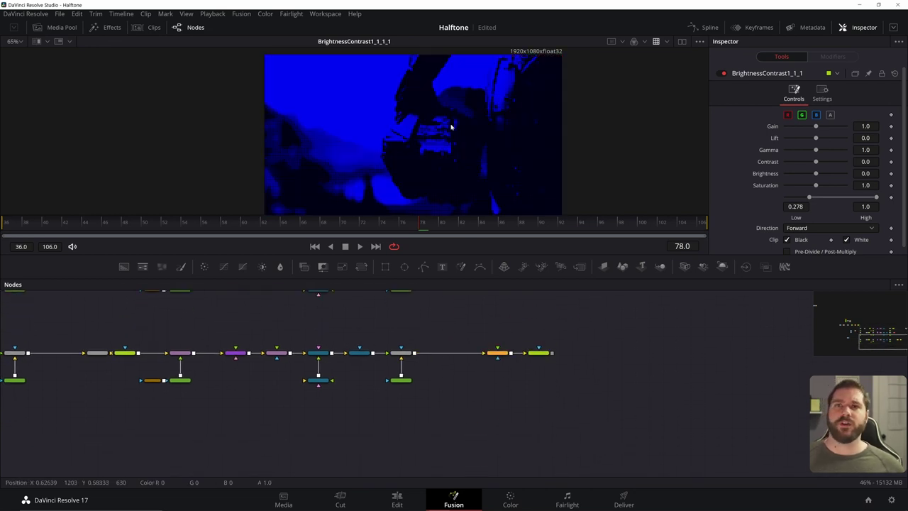
{"action": "scroll", "coordinate": [451, 126], "scroll_direction": "up", "scroll_amount": 5}
{"action": "scroll", "coordinate": [466, 152], "scroll_direction": "down", "scroll_amount": 2}
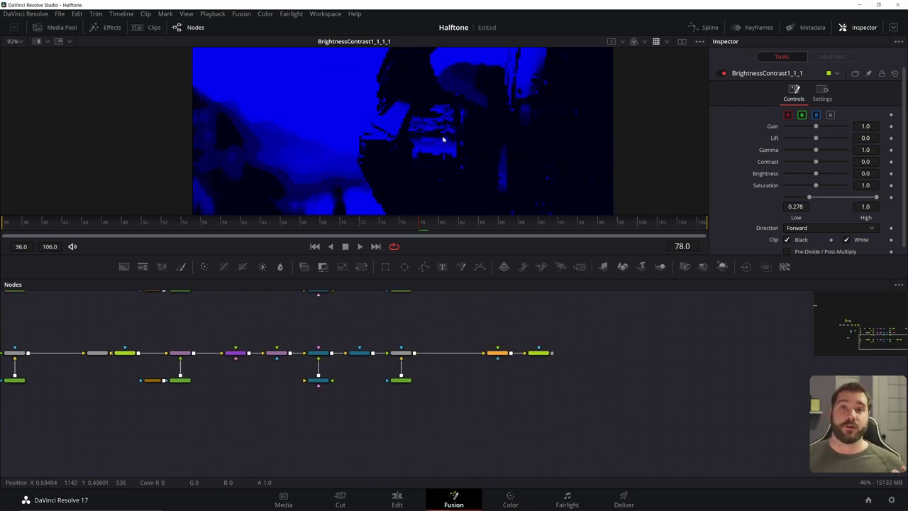